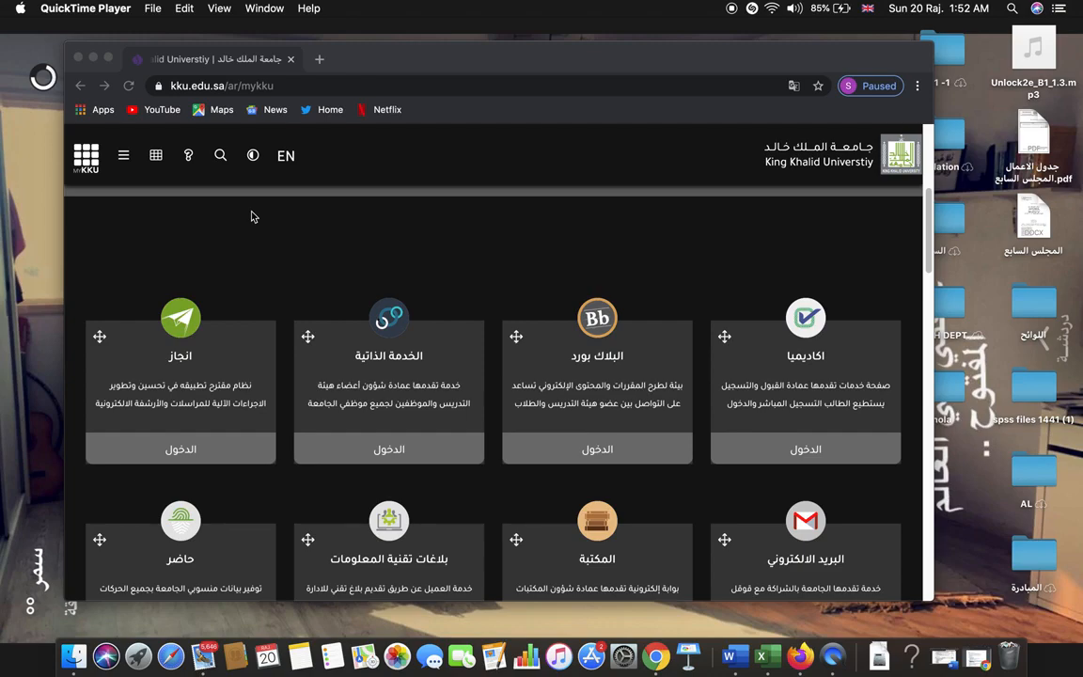
- Enter Blackboard from the university portal and open the first listed course, 311 section 393
click(564, 404)
click(616, 452)
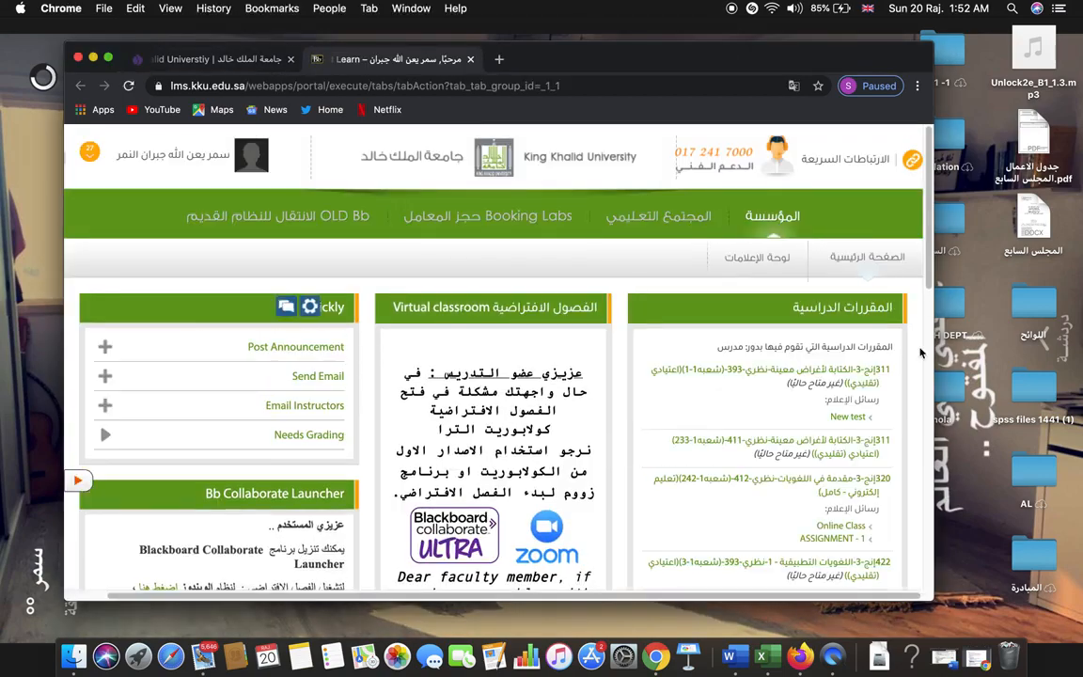
click(781, 370)
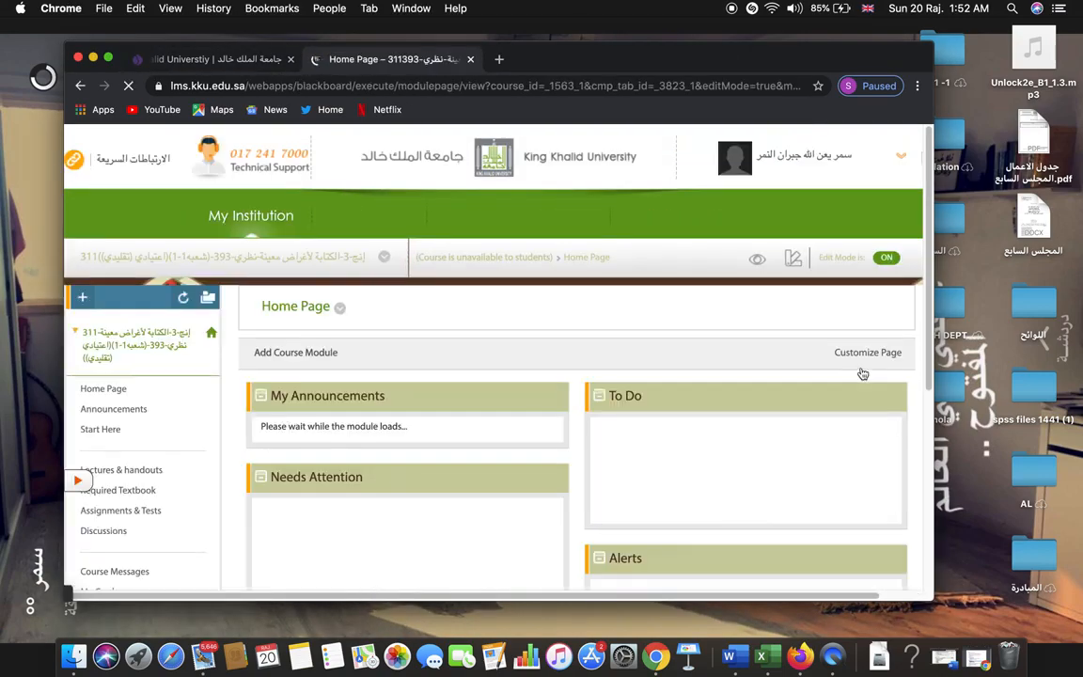
- Open the course's Tests, Surveys, and Pools tool
scroll(138, 381, down, 10)
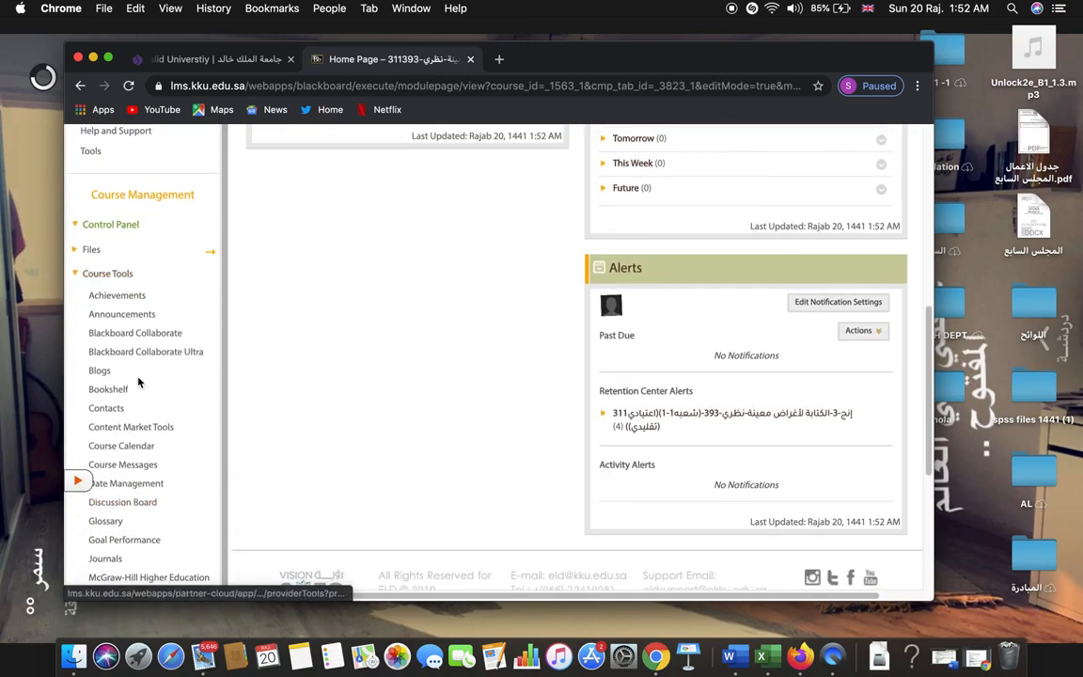
click(108, 275)
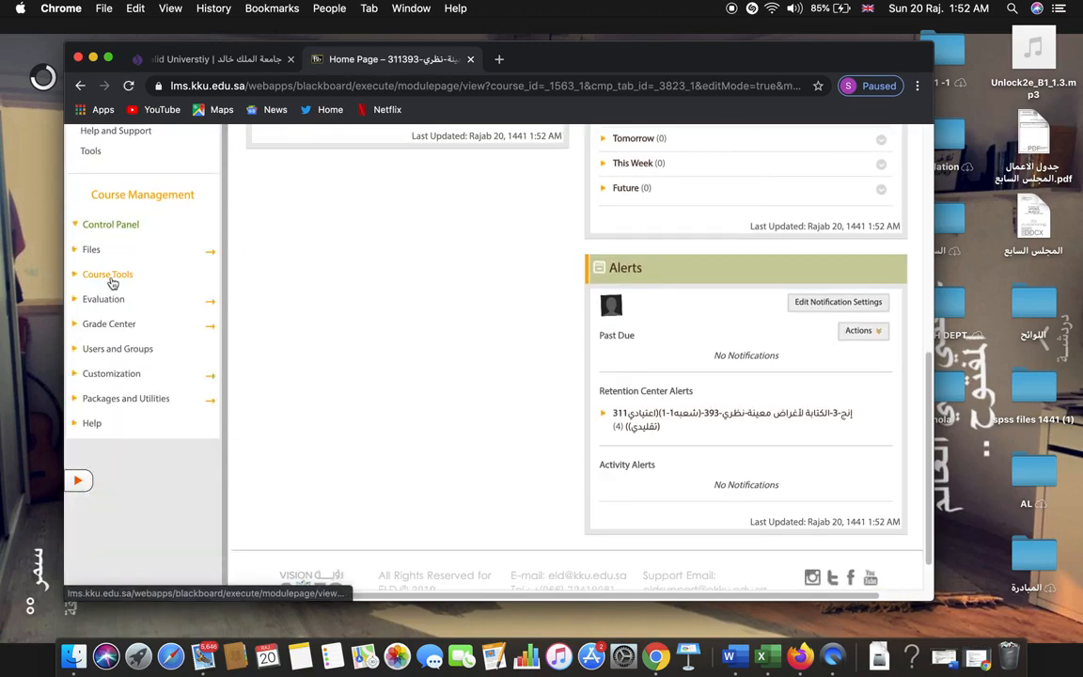
click(108, 275)
scroll(136, 406, down, 1)
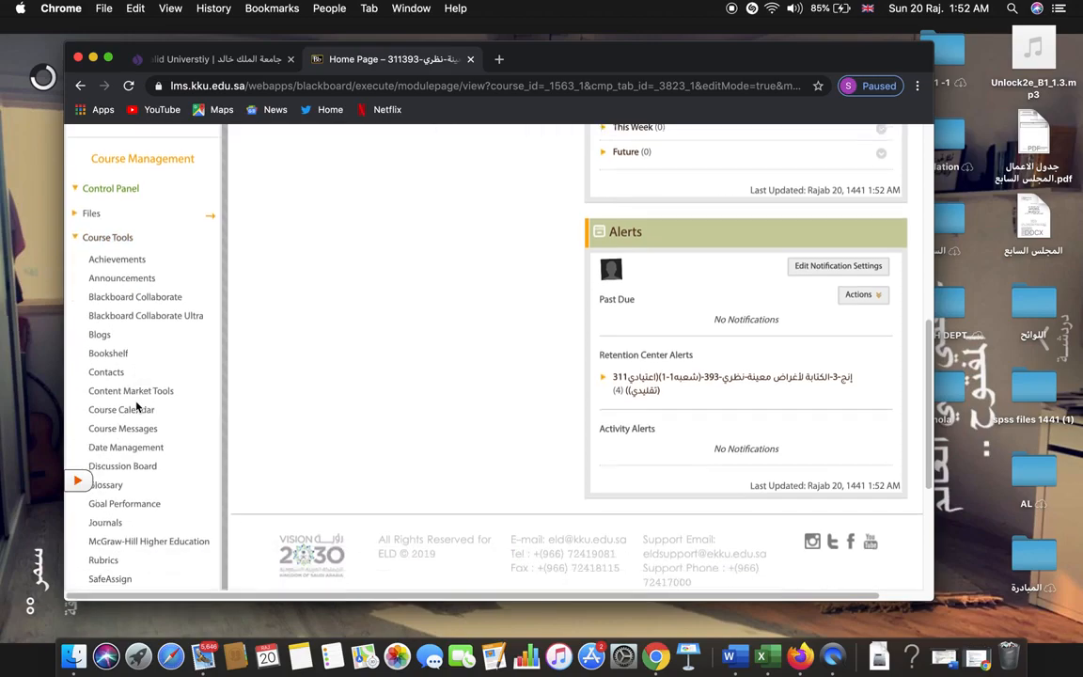
scroll(138, 406, down, 6)
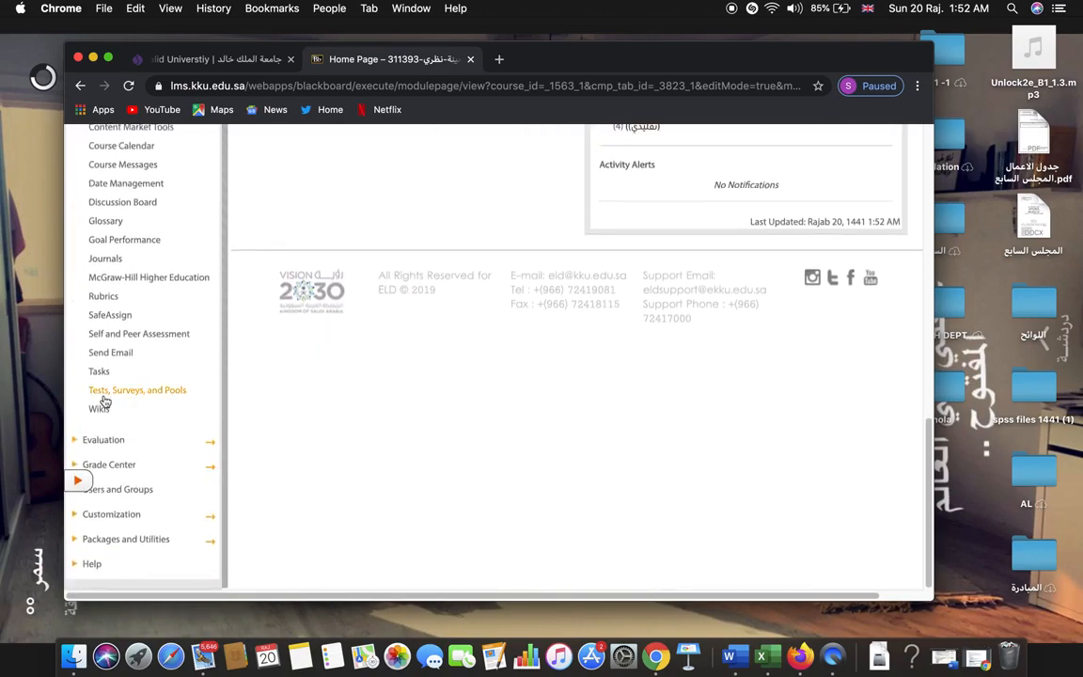
click(145, 399)
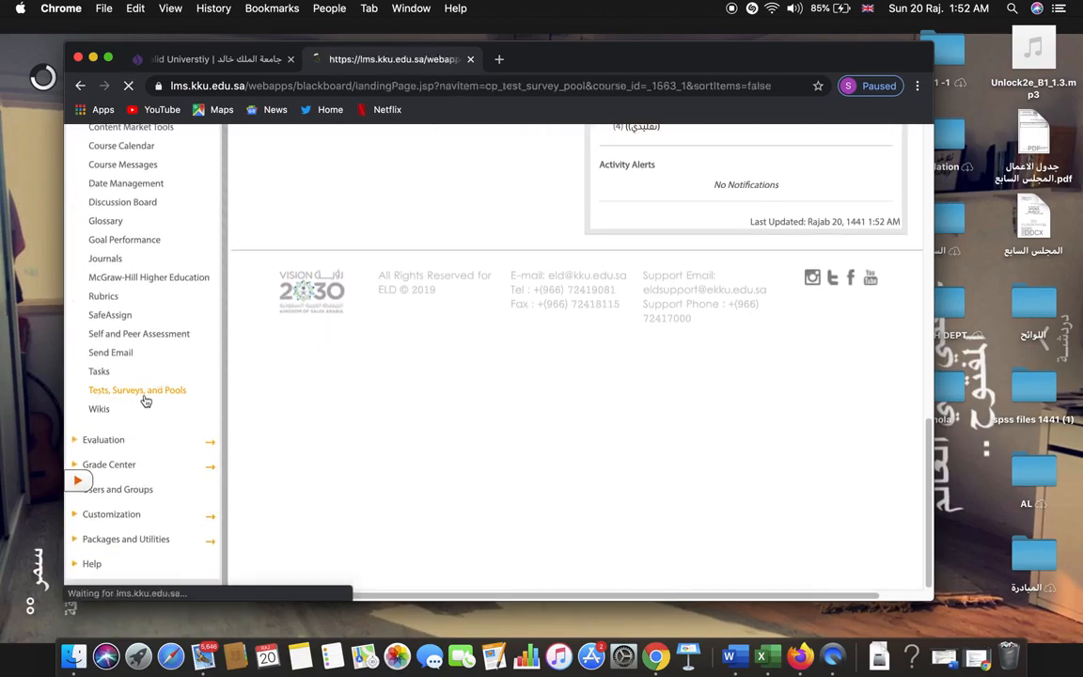
- Open the course's list of question pools and make the browser window full screen
scroll(295, 474, down, 3)
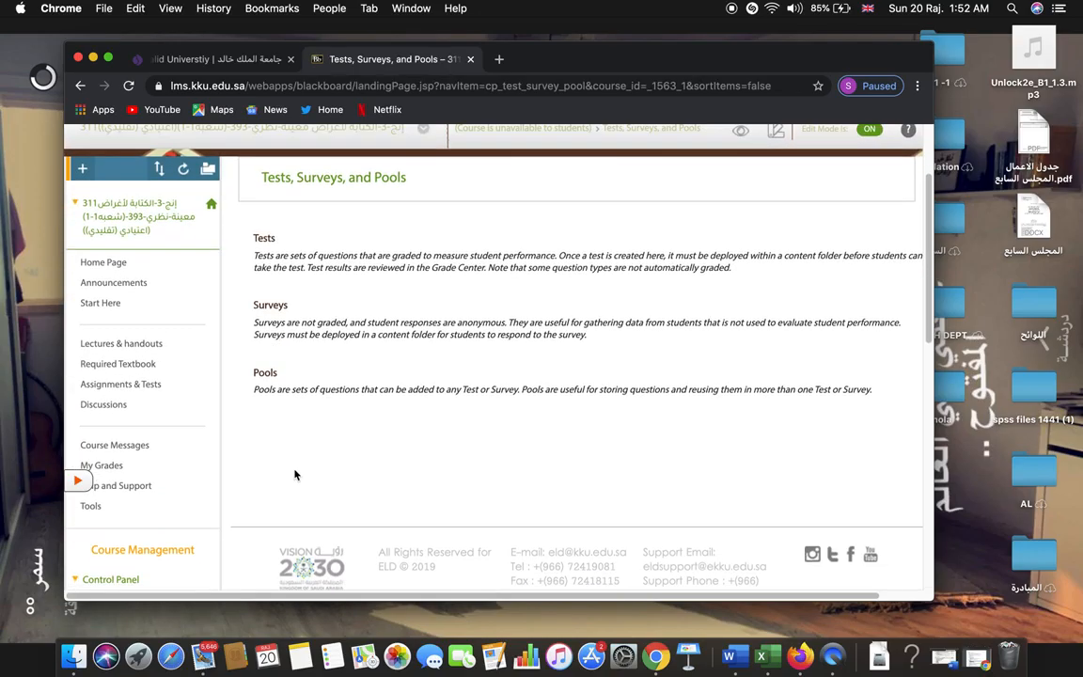
click(265, 374)
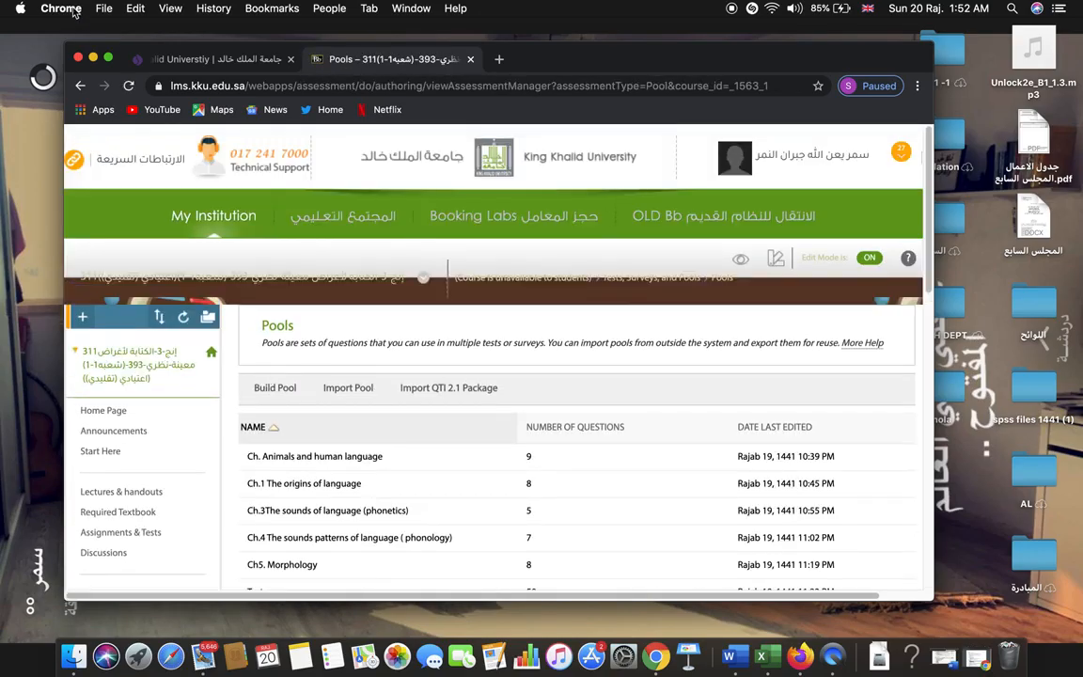
click(105, 55)
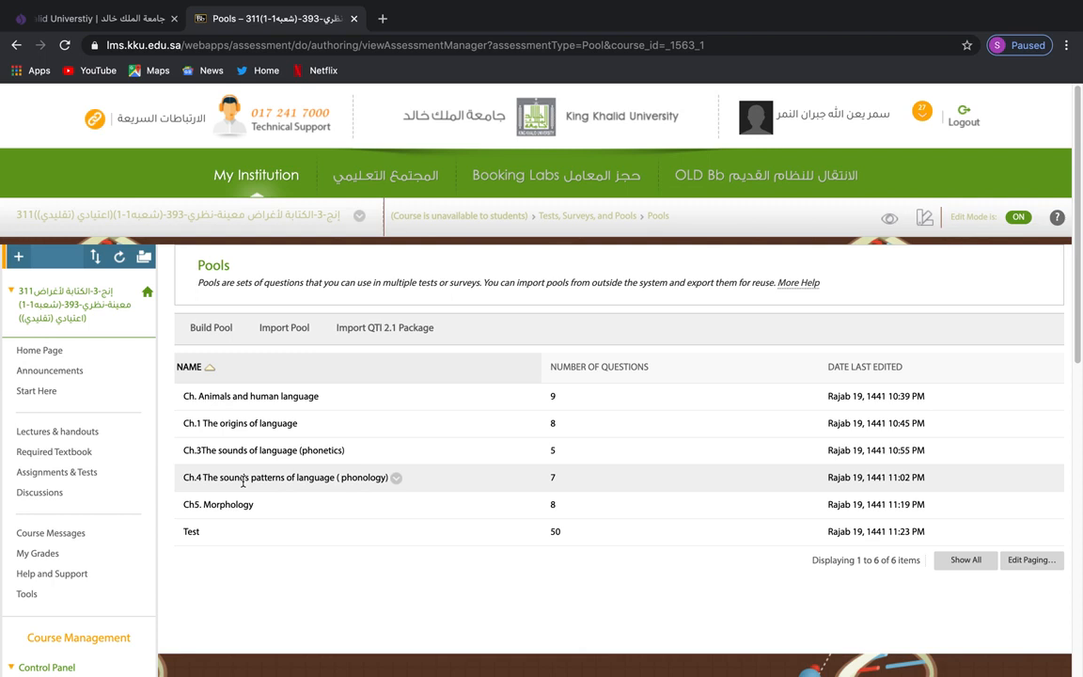
- Build a new question pool named "test 2" with blank description and instructions, and submit it
click(222, 343)
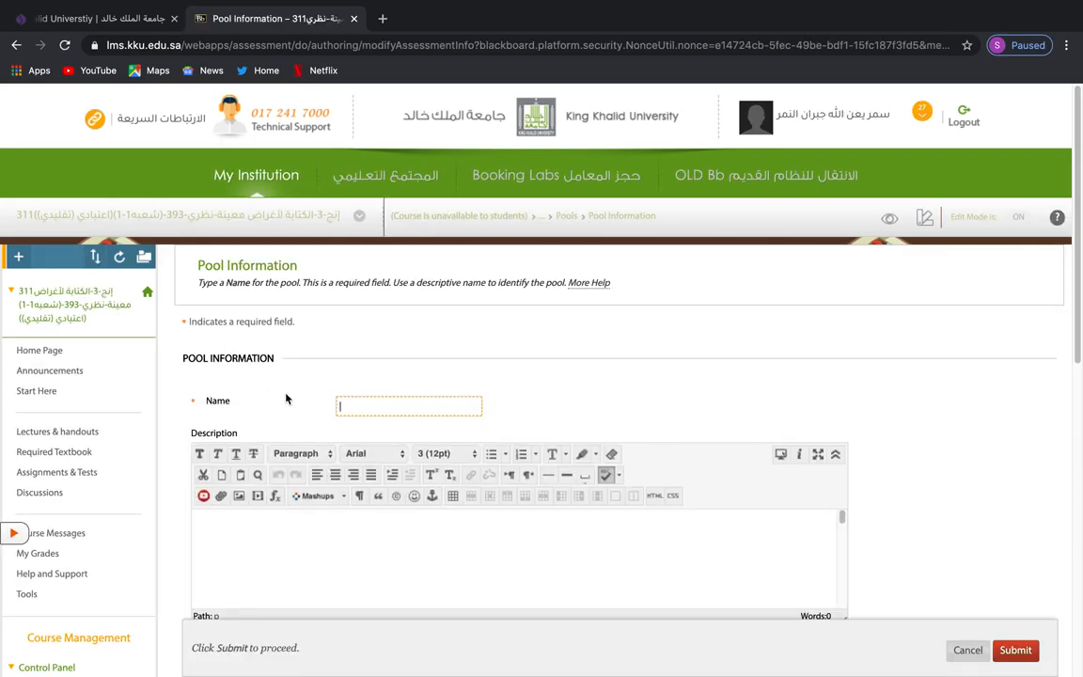
text(t)
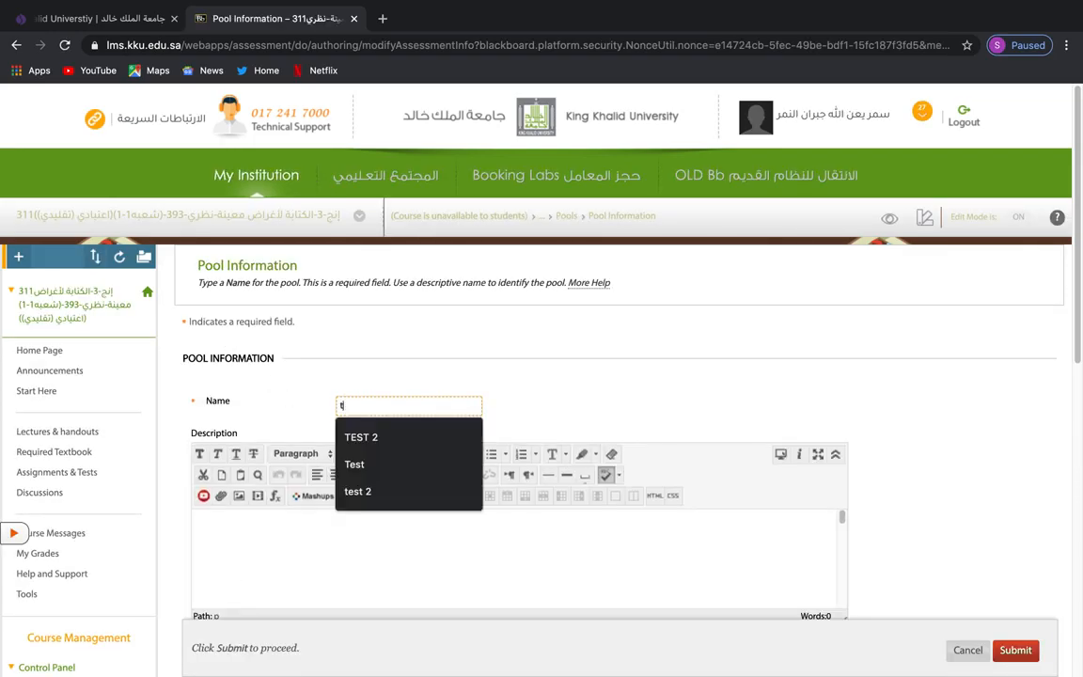
text(est 2)
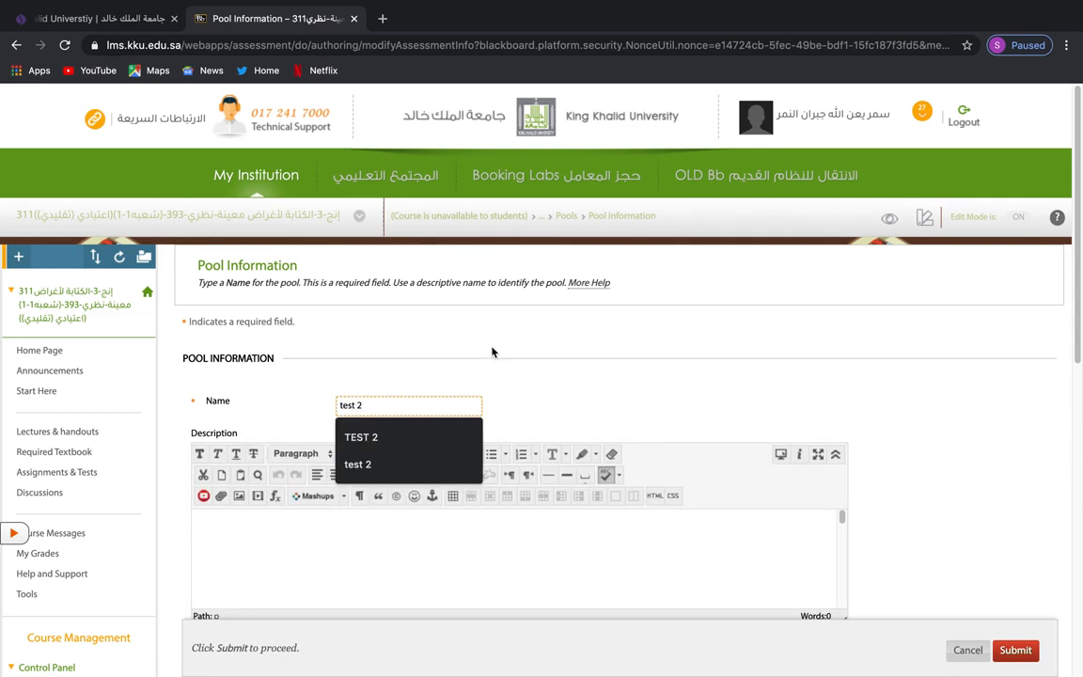
scroll(493, 352, down, 3)
scroll(492, 352, down, 1)
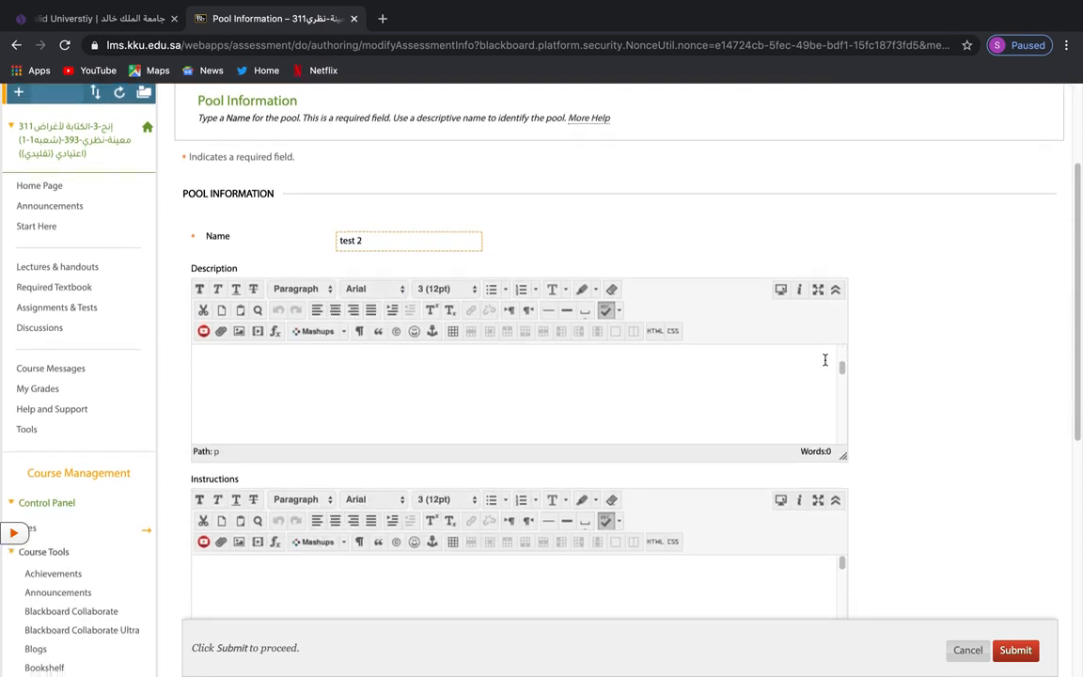
scroll(918, 389, down, 4)
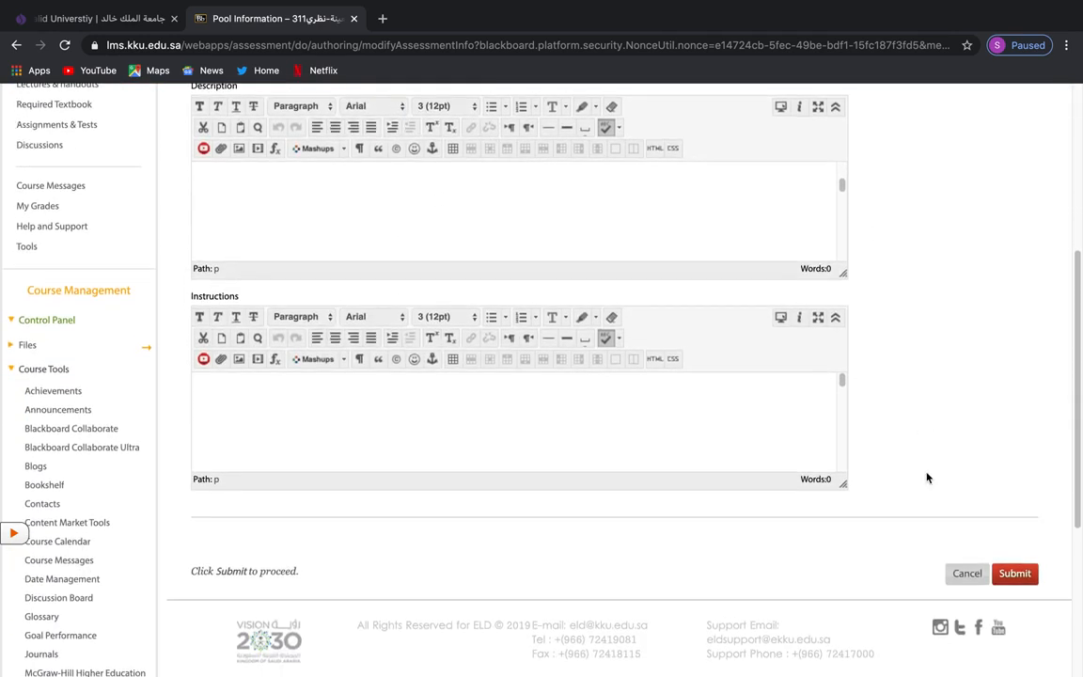
click(1025, 575)
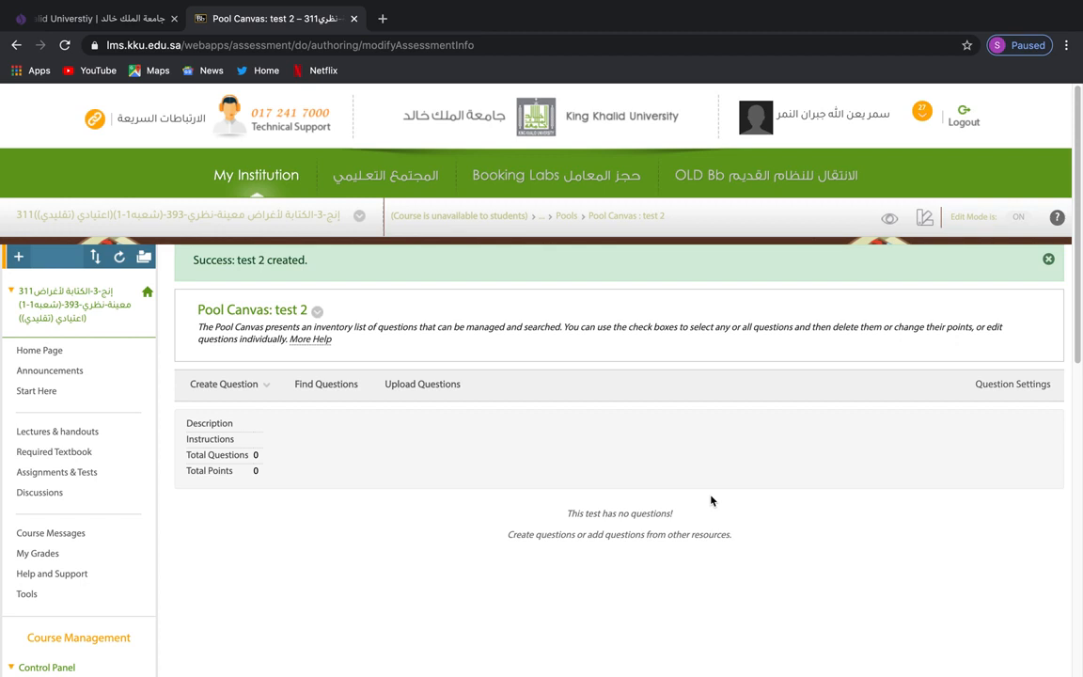
- Start creating a Multiple Choice question in the test 2 pool
click(227, 385)
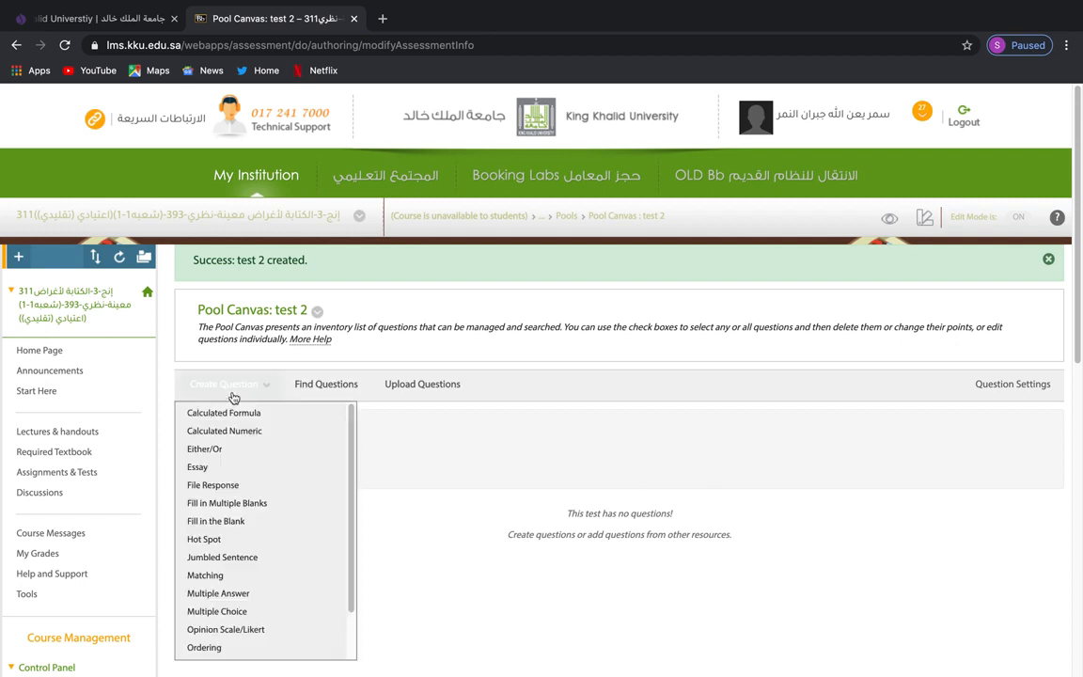
click(226, 381)
click(224, 387)
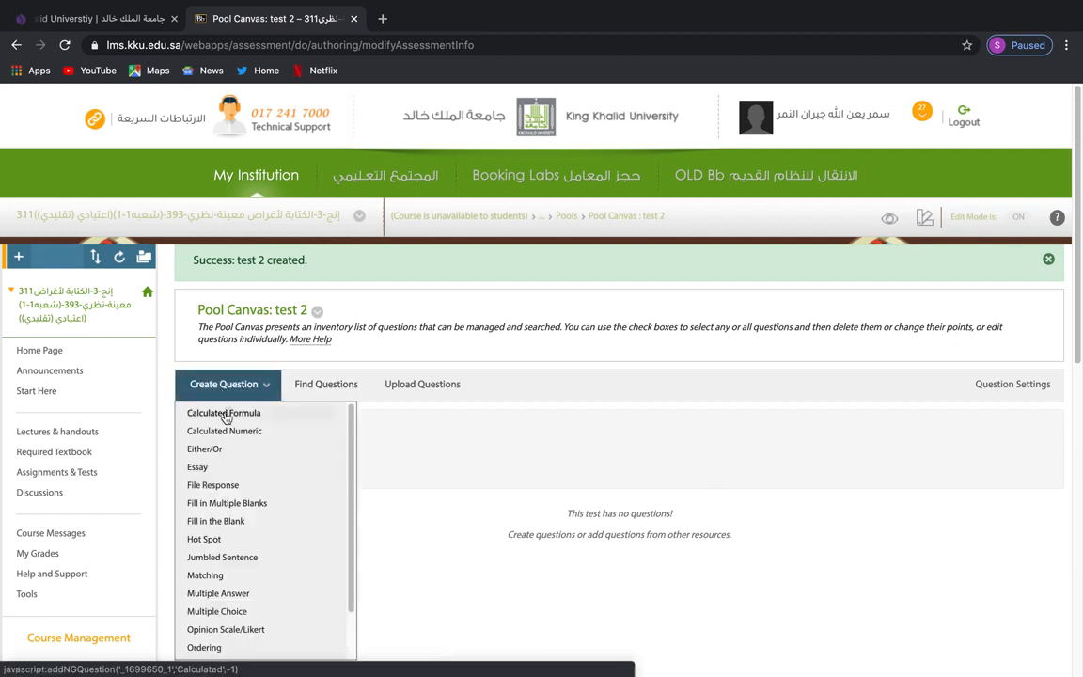
scroll(225, 470, down, 1)
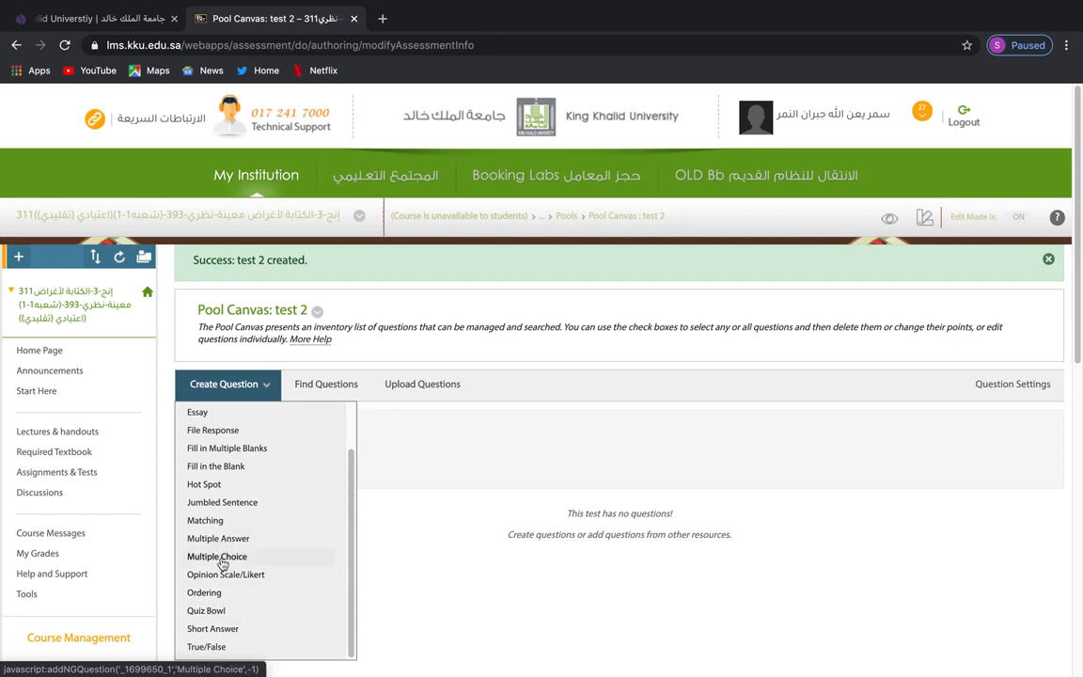
click(209, 649)
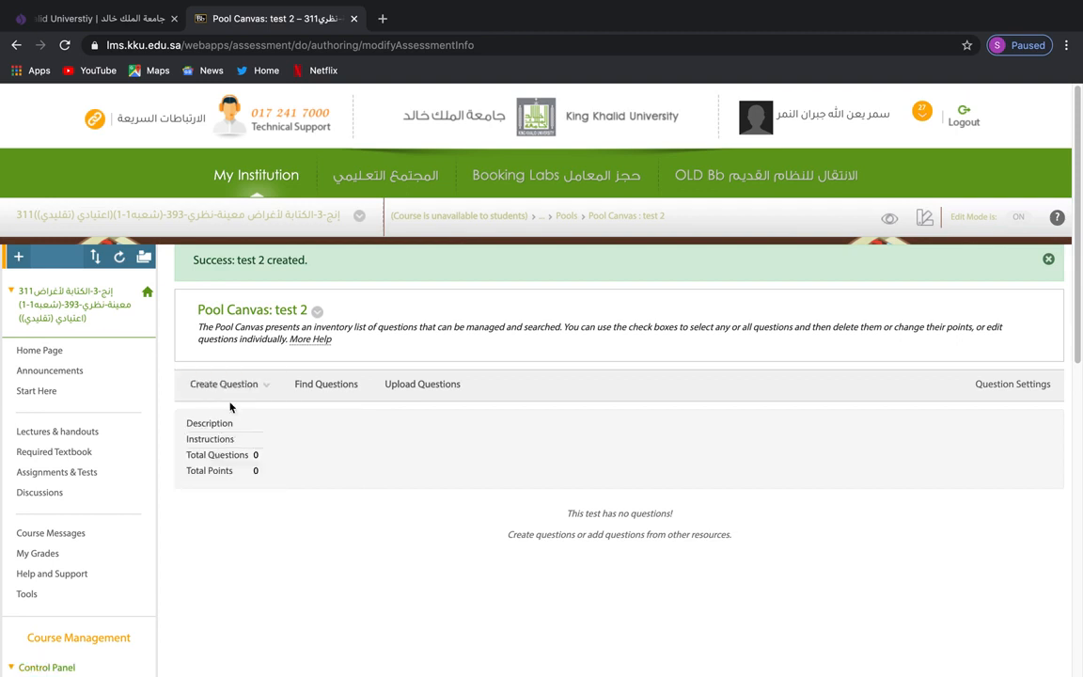
click(212, 381)
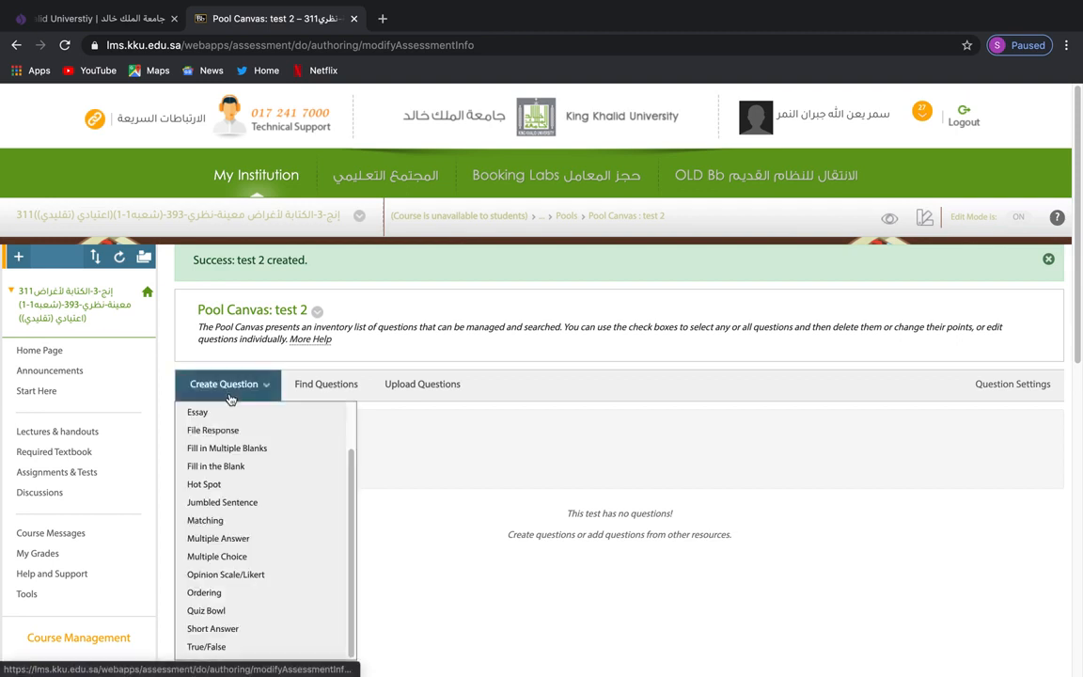
click(222, 563)
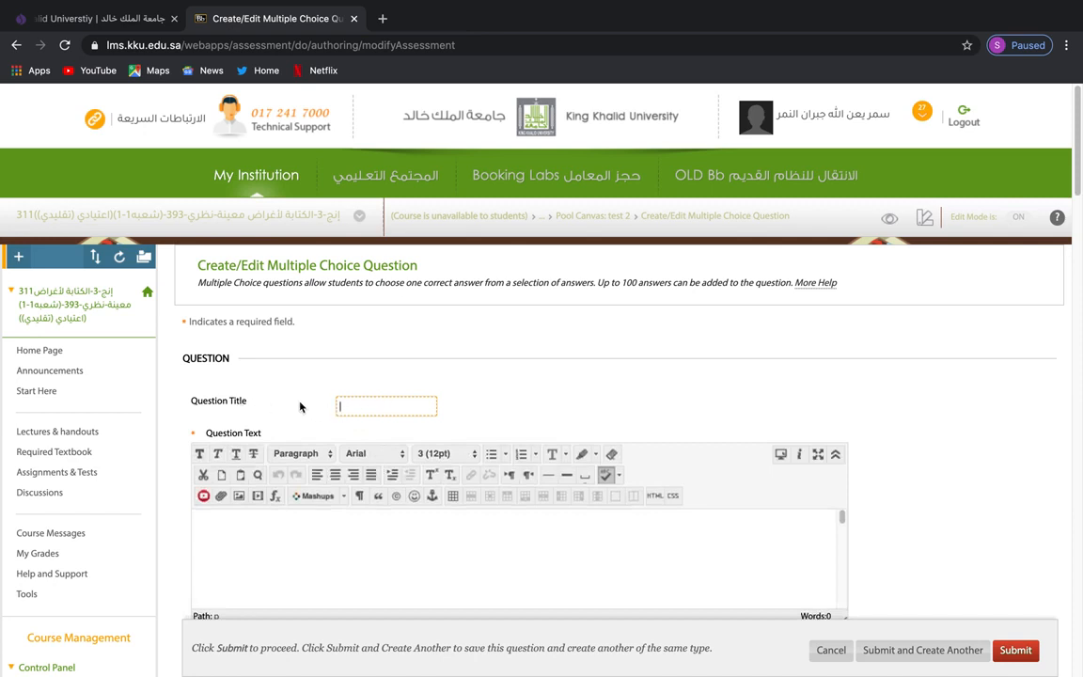
- Enter the question text as a dotted blank followed by "is the study of sounds.", leaving the question title empty
scroll(301, 406, down, 3)
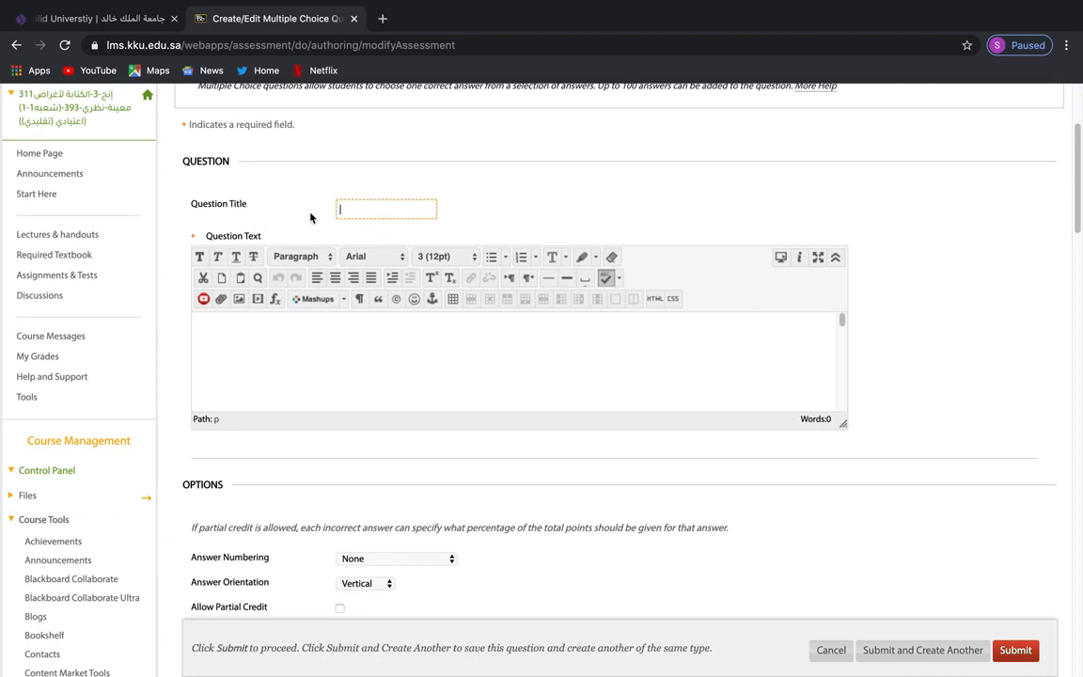
click(256, 350)
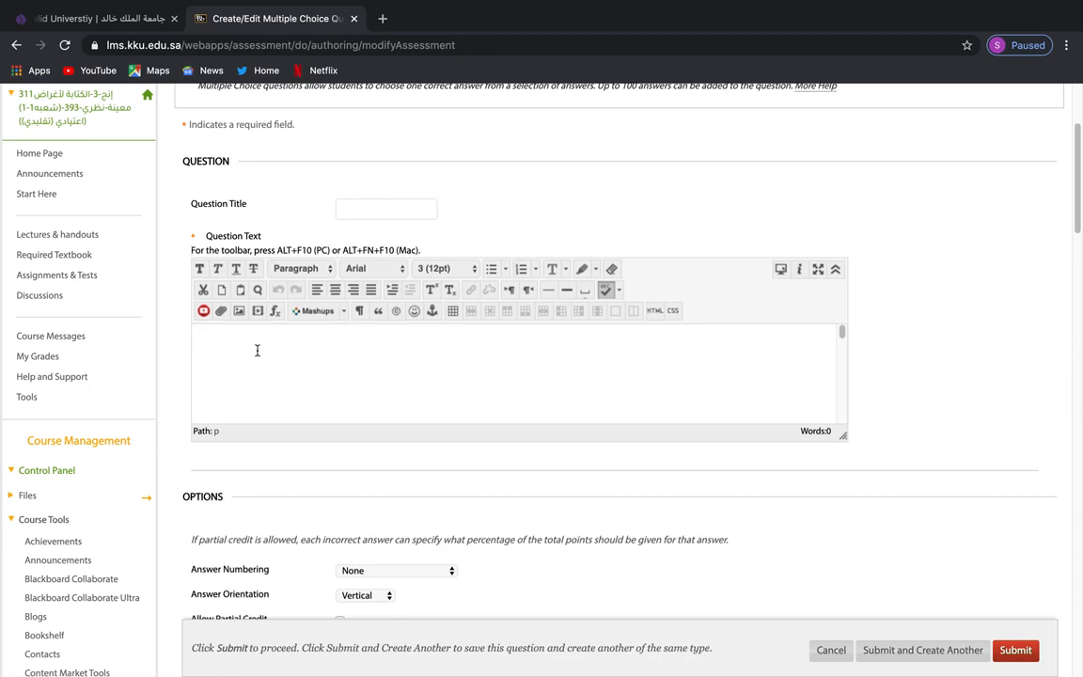
text(................. is the study of sounds)
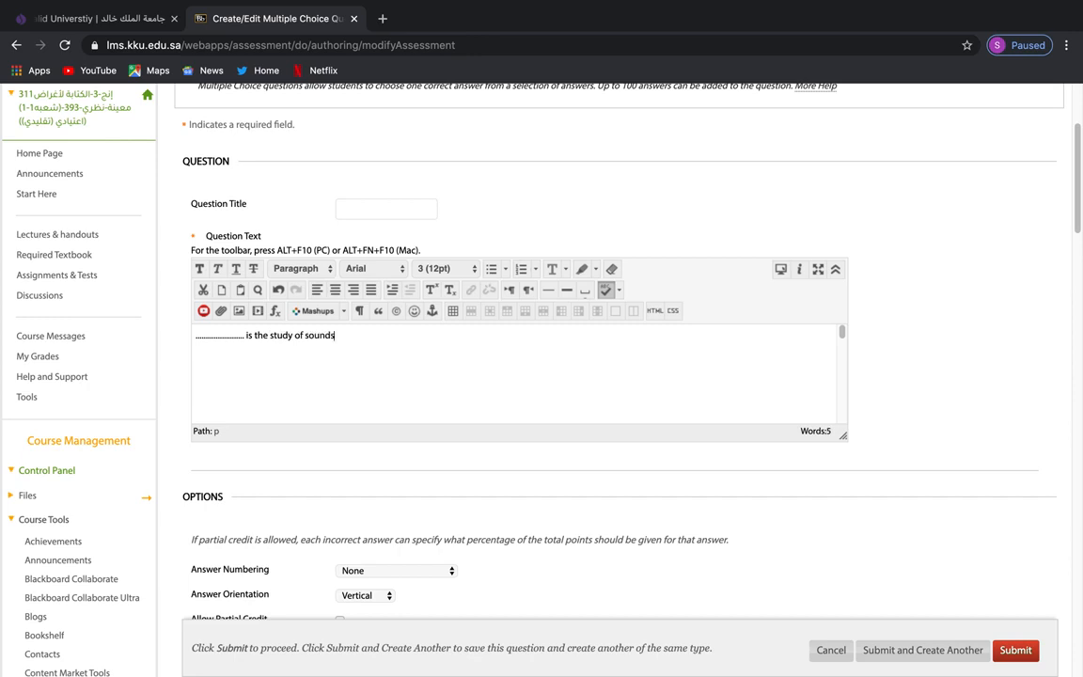
text(.)
- Keep the answer numbering at None and set the answers to show in random order
scroll(282, 209, down, 3)
scroll(248, 363, down, 2)
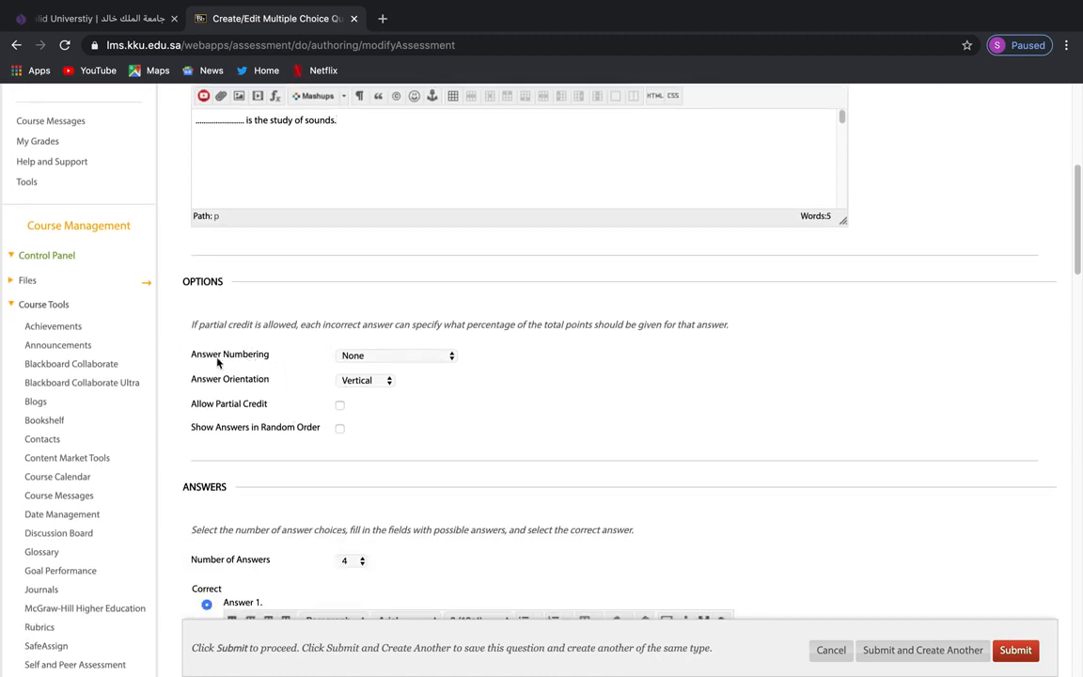
click(362, 358)
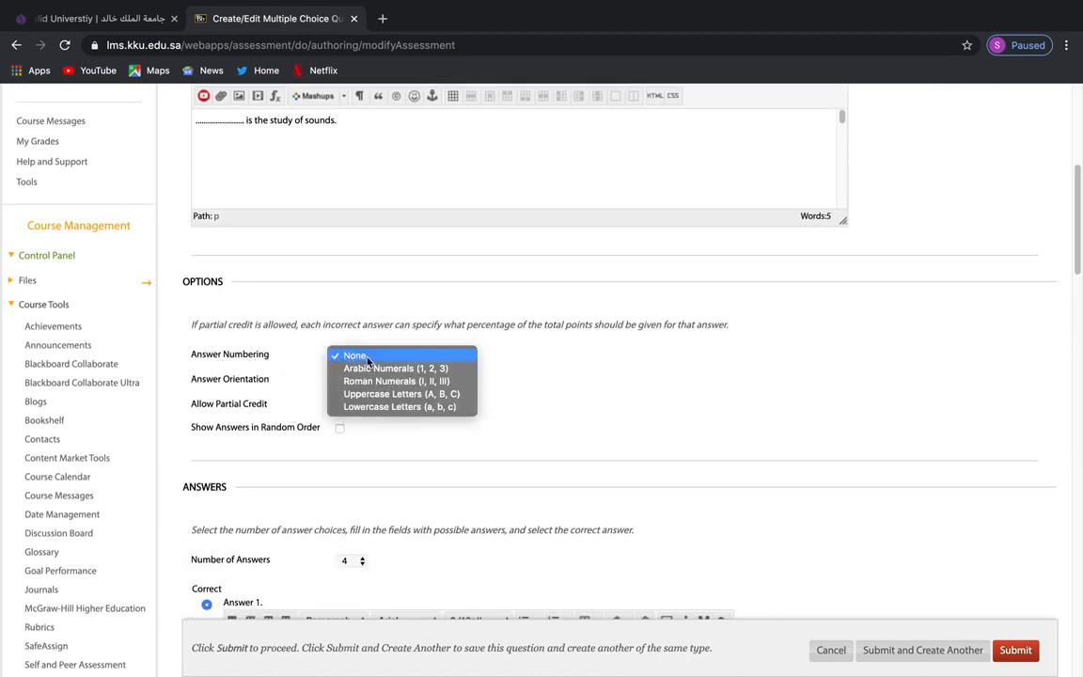
click(315, 353)
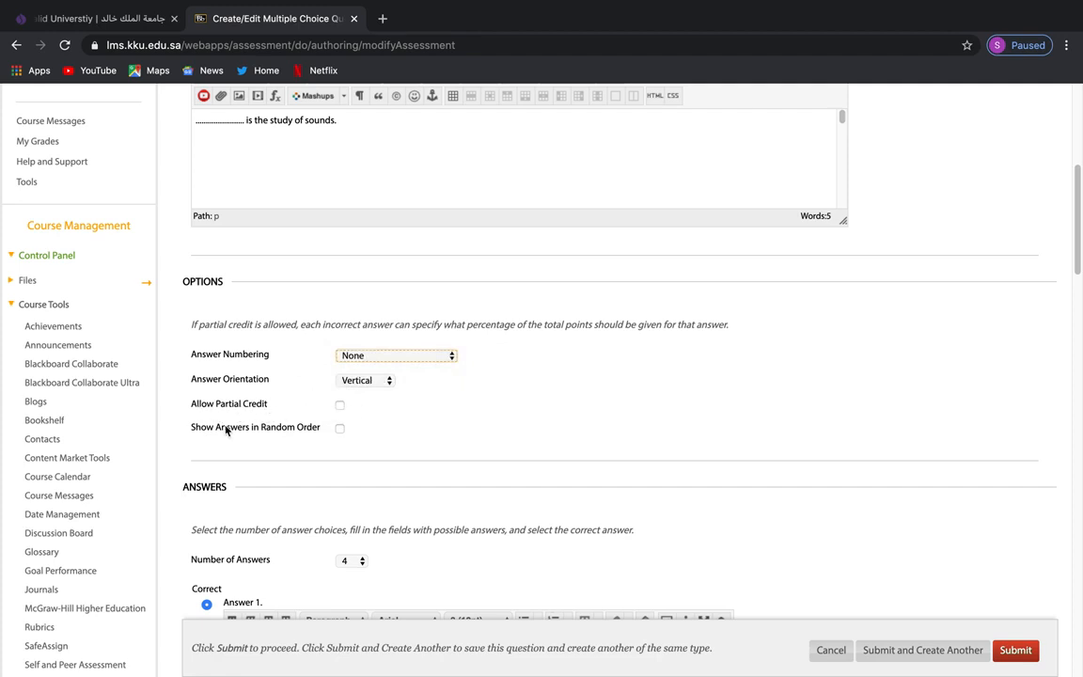
click(339, 429)
- Remove the fourth answer choice so the question offers three answers
scroll(456, 428, down, 5)
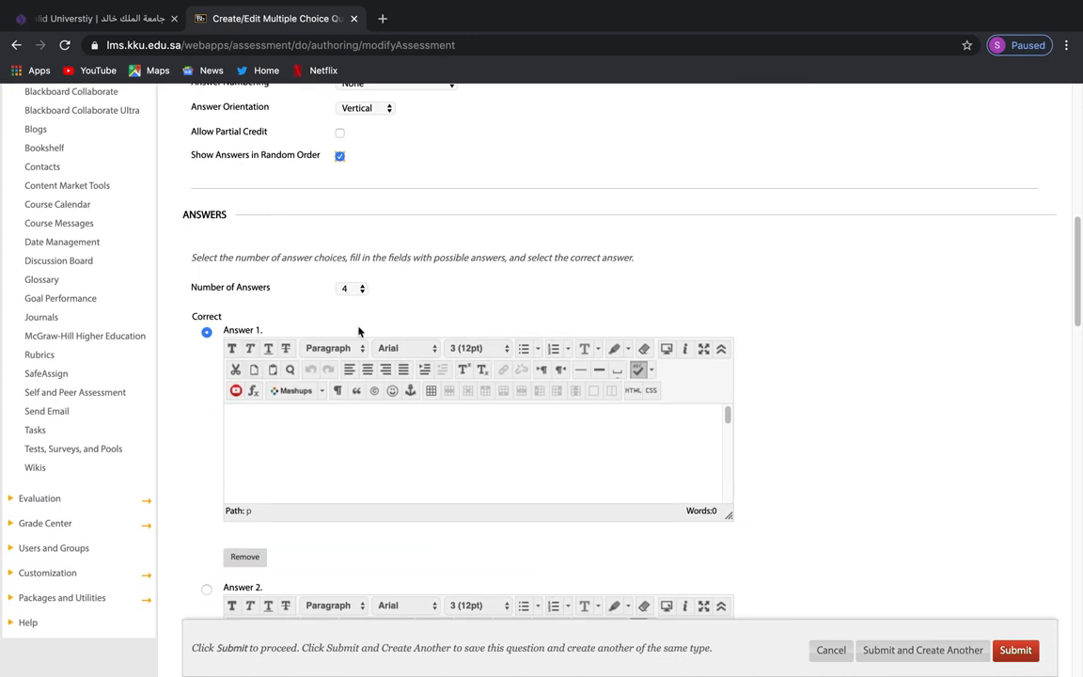
click(363, 289)
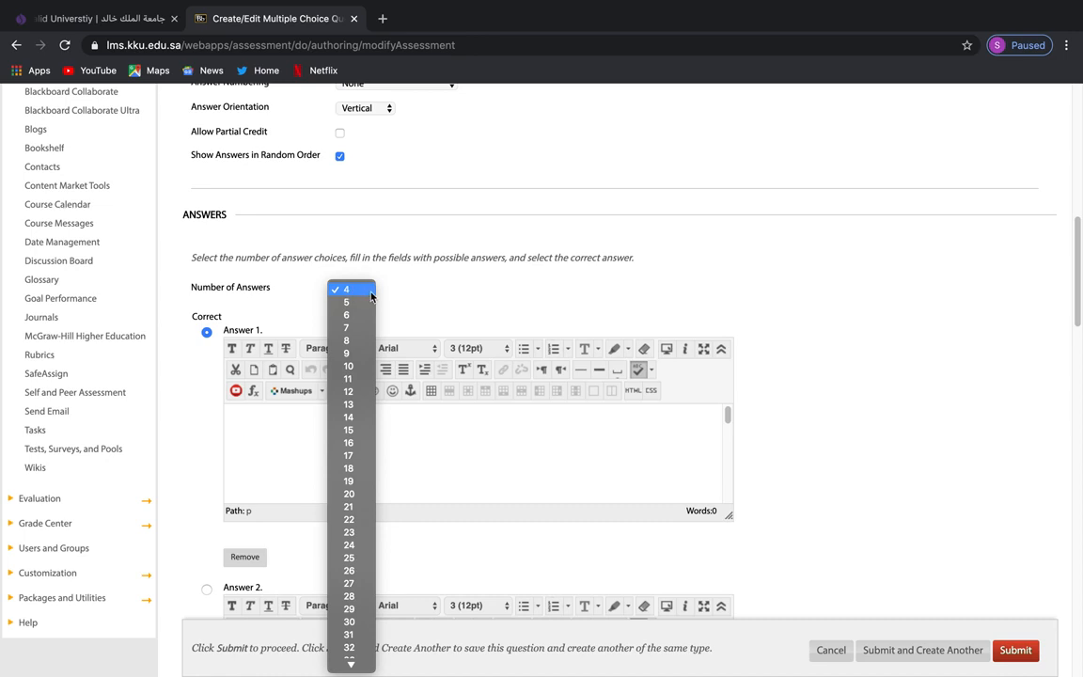
click(387, 292)
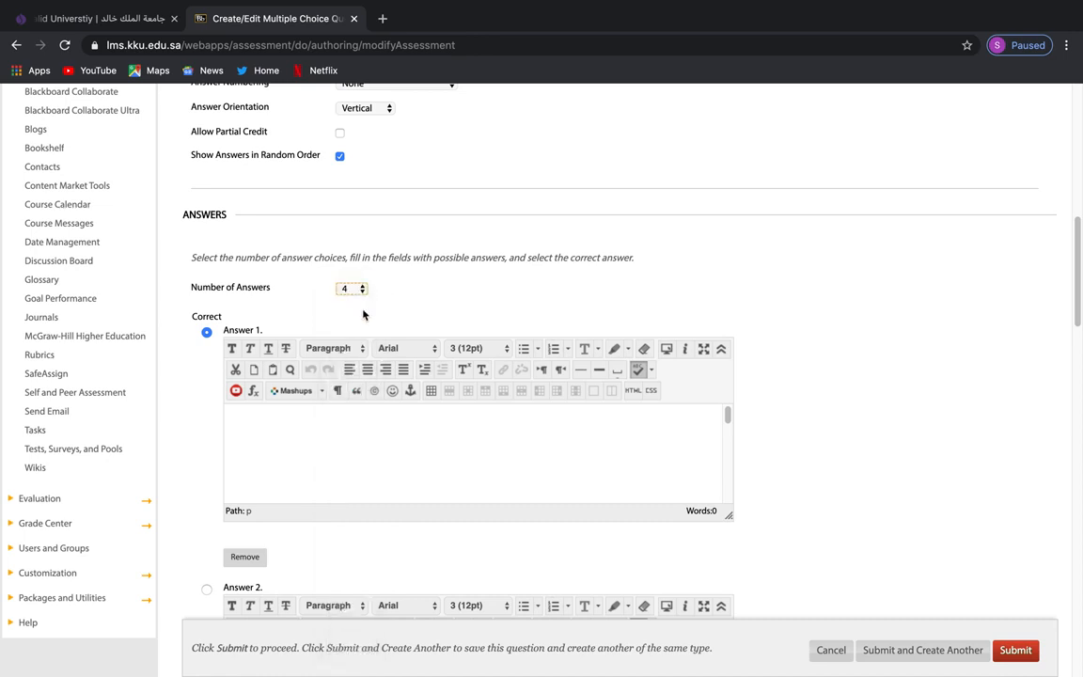
scroll(419, 321, down, 5)
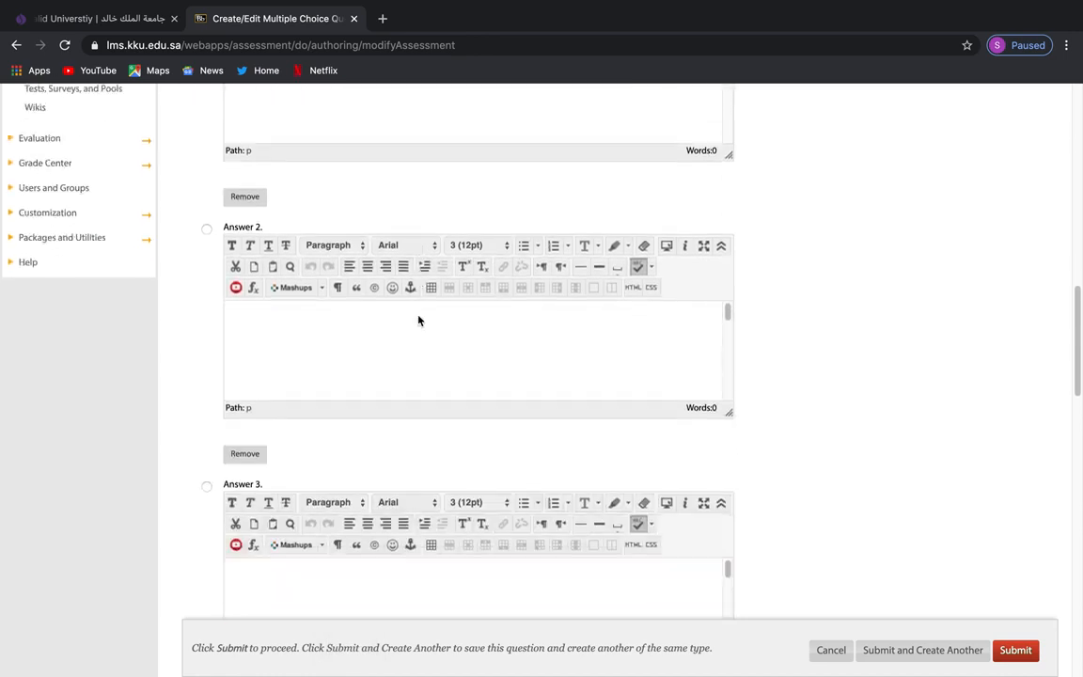
scroll(786, 406, down, 5)
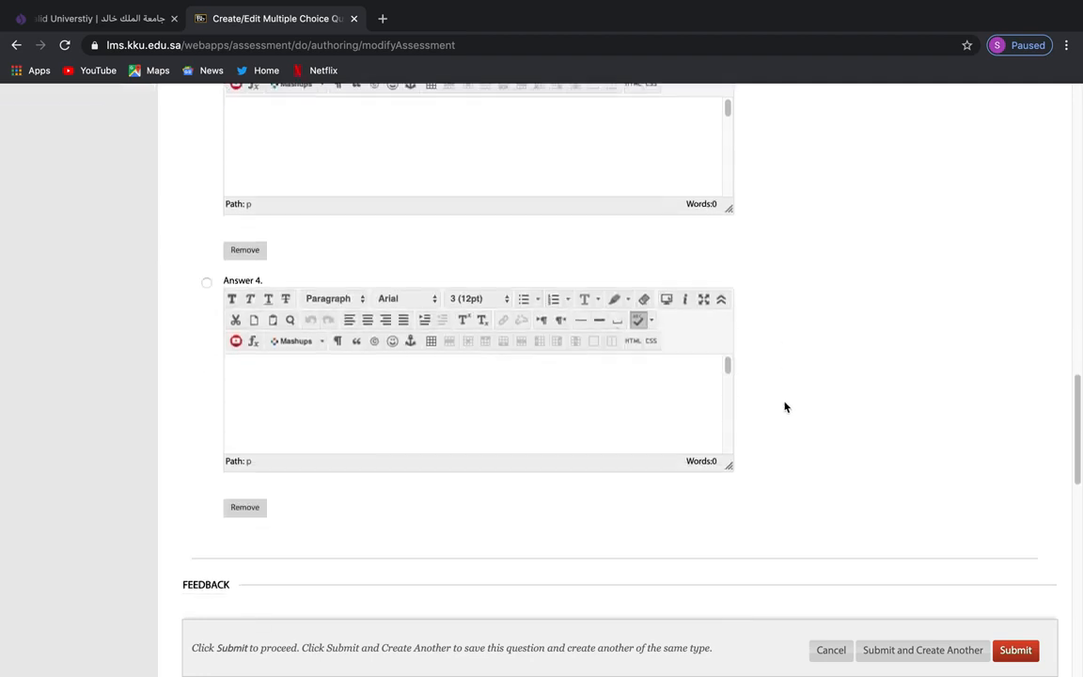
click(256, 461)
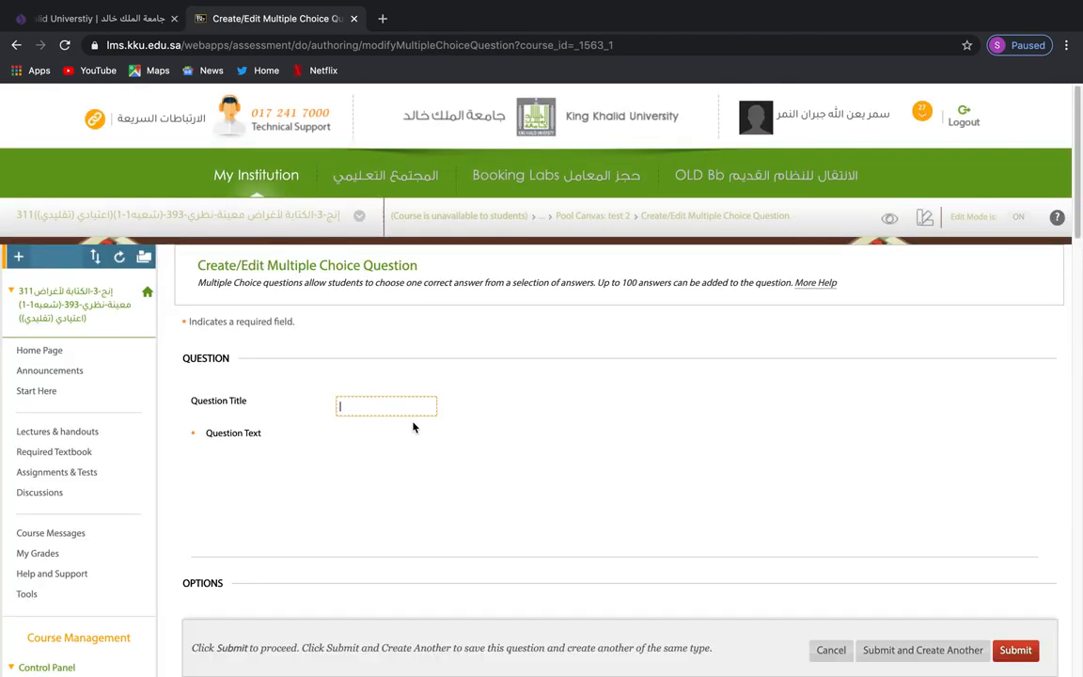
scroll(515, 453, down, 5)
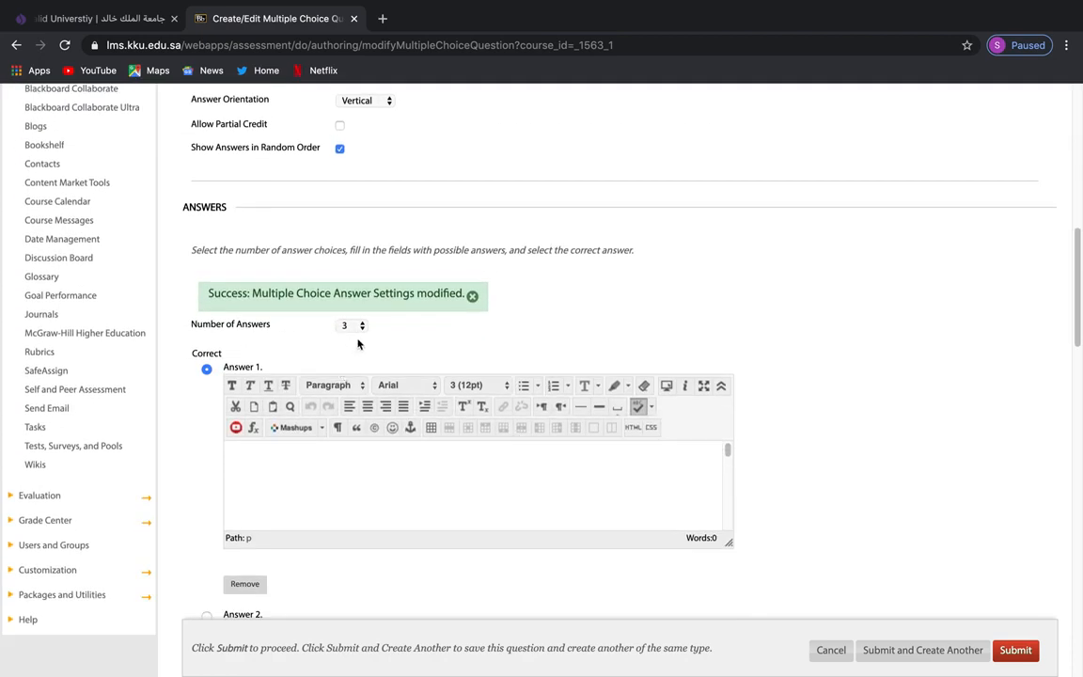
- Fill in the three answer choices as phonetics, syntax and phonology, in that order
scroll(259, 346, down, 1)
click(258, 358)
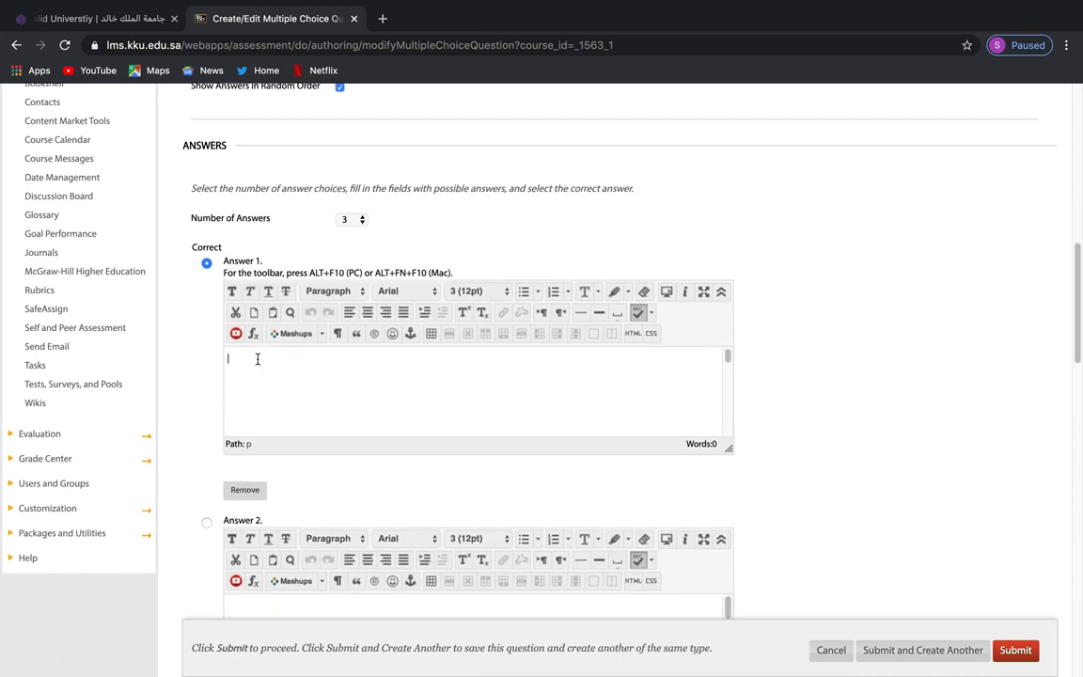
text(phonetics)
scroll(169, 399, down, 4)
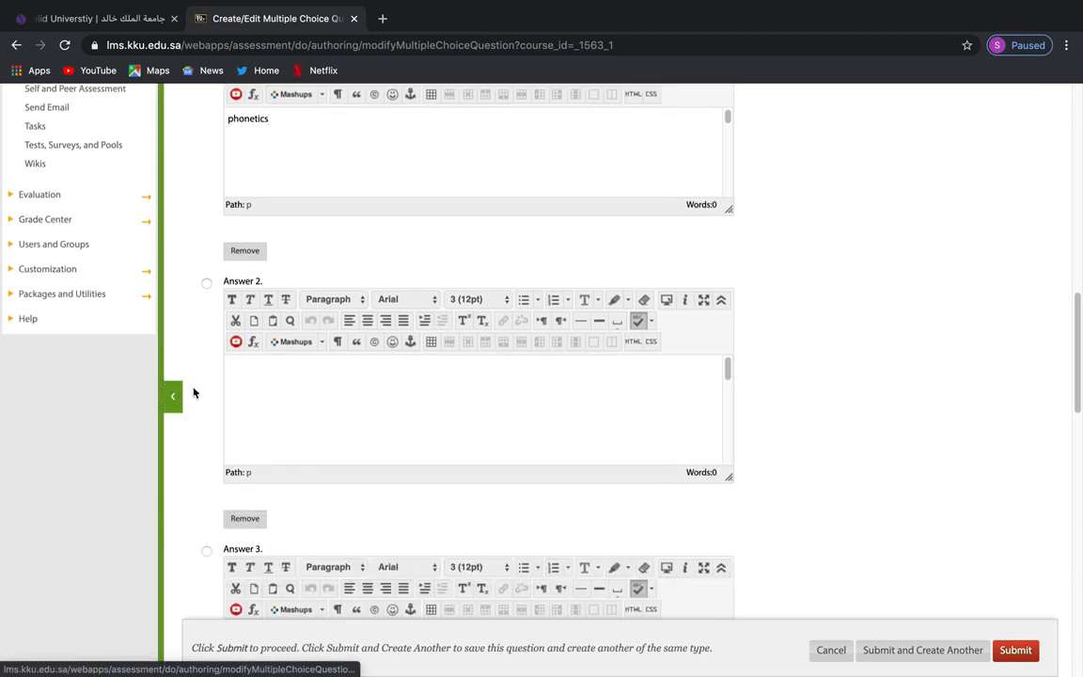
click(313, 387)
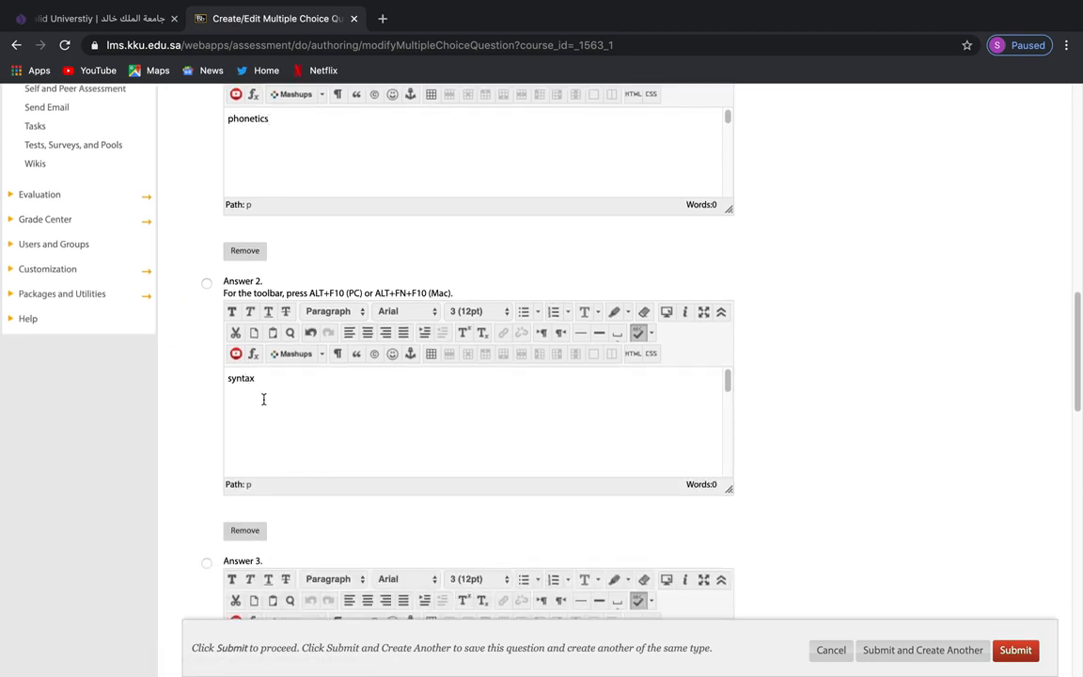
scroll(235, 405, down, 3)
click(278, 450)
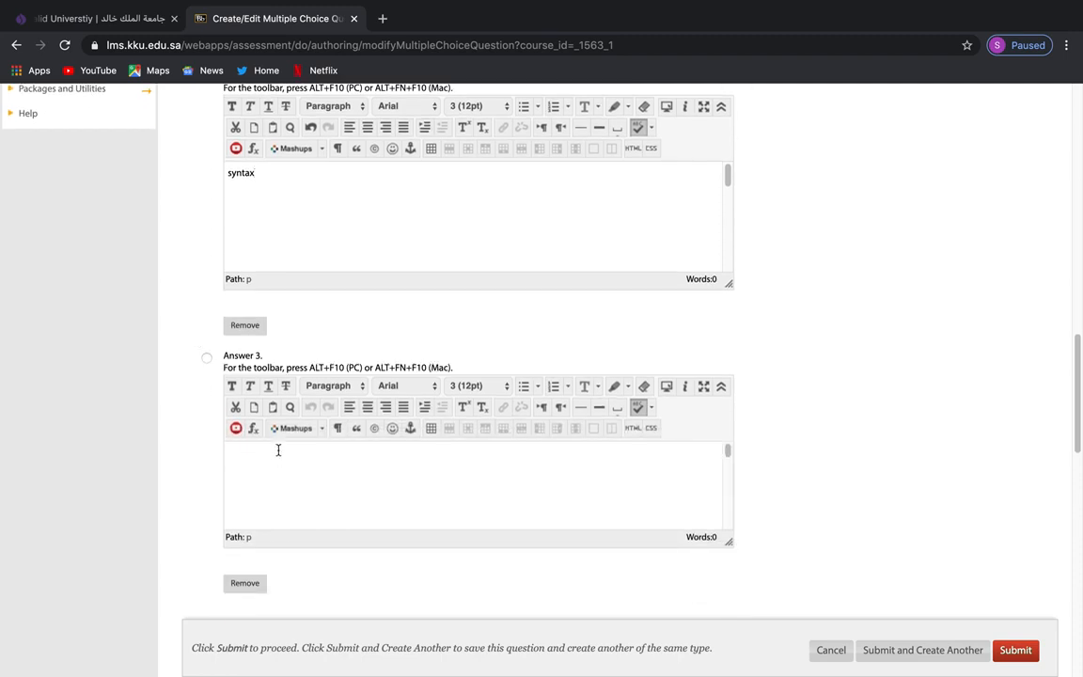
text(phonology)
- Switch the correct answer to syntax and restore phonetics as the correct one
scroll(324, 340, up, 5)
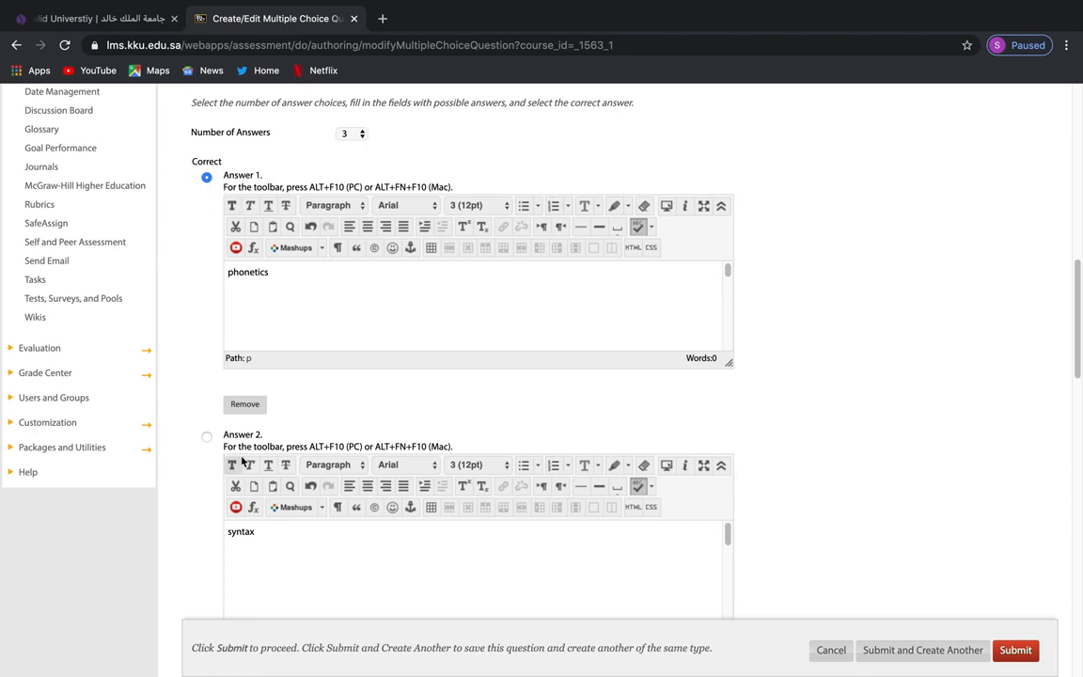
click(207, 437)
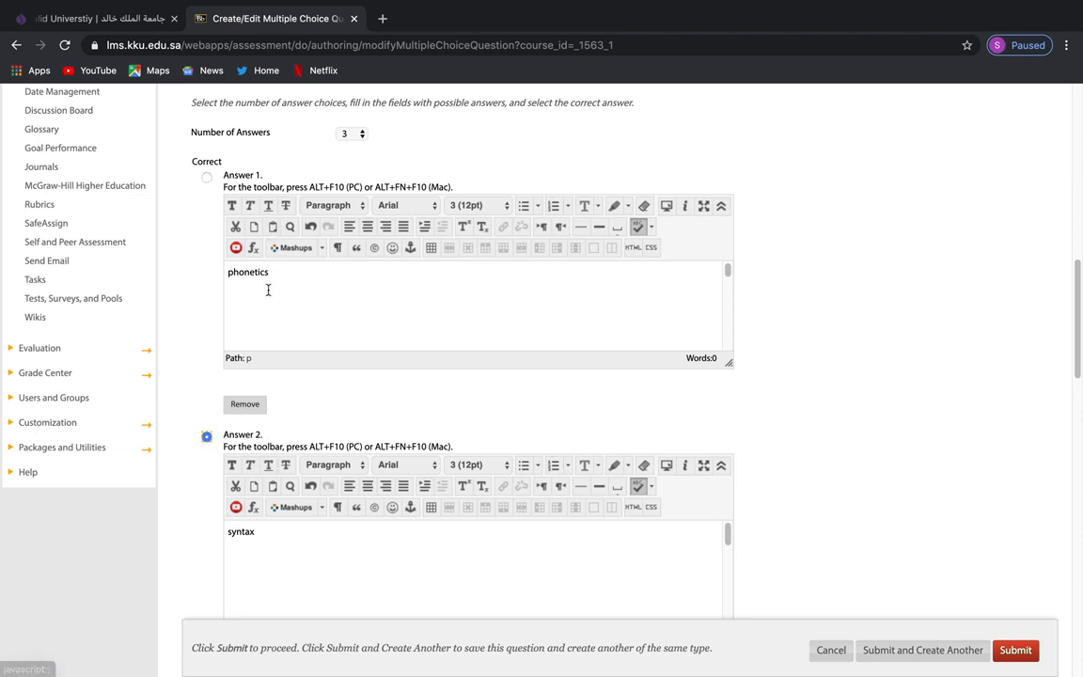
click(207, 178)
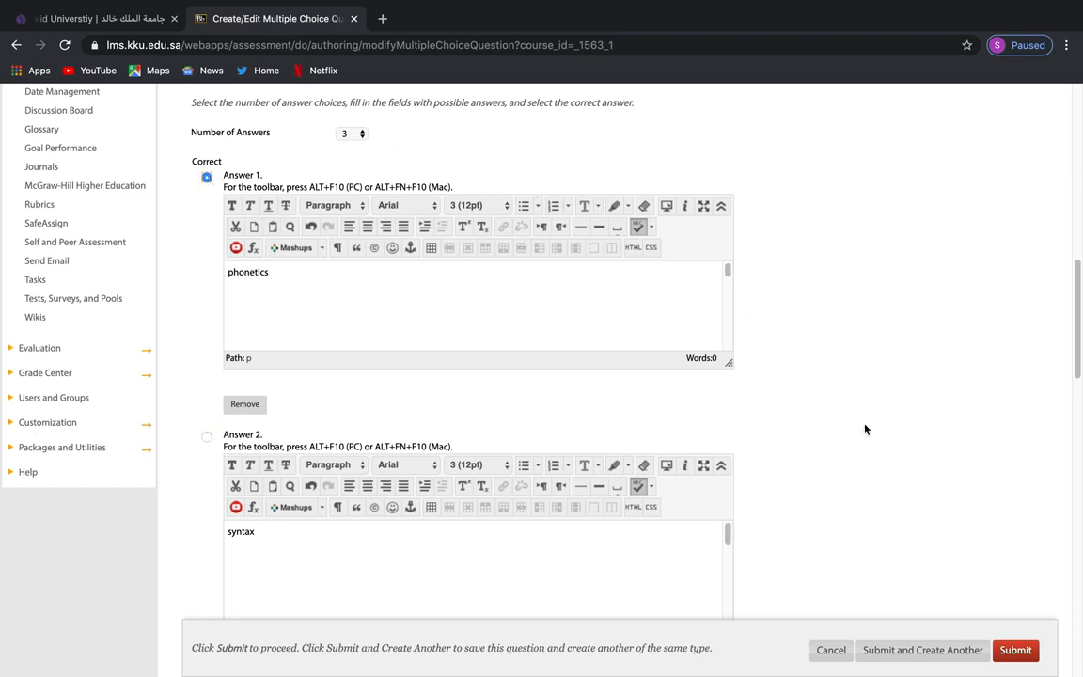
- Submit the question, leaving the feedback, categories, keywords and instructor notes empty
scroll(864, 430, down, 10)
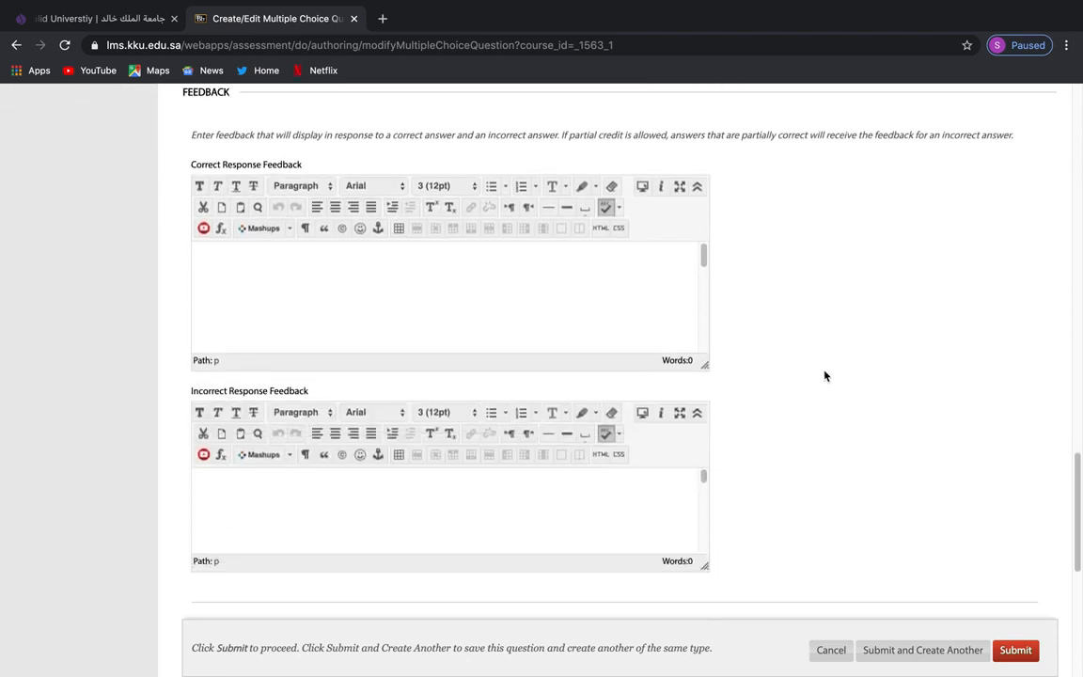
scroll(825, 376, up, 1)
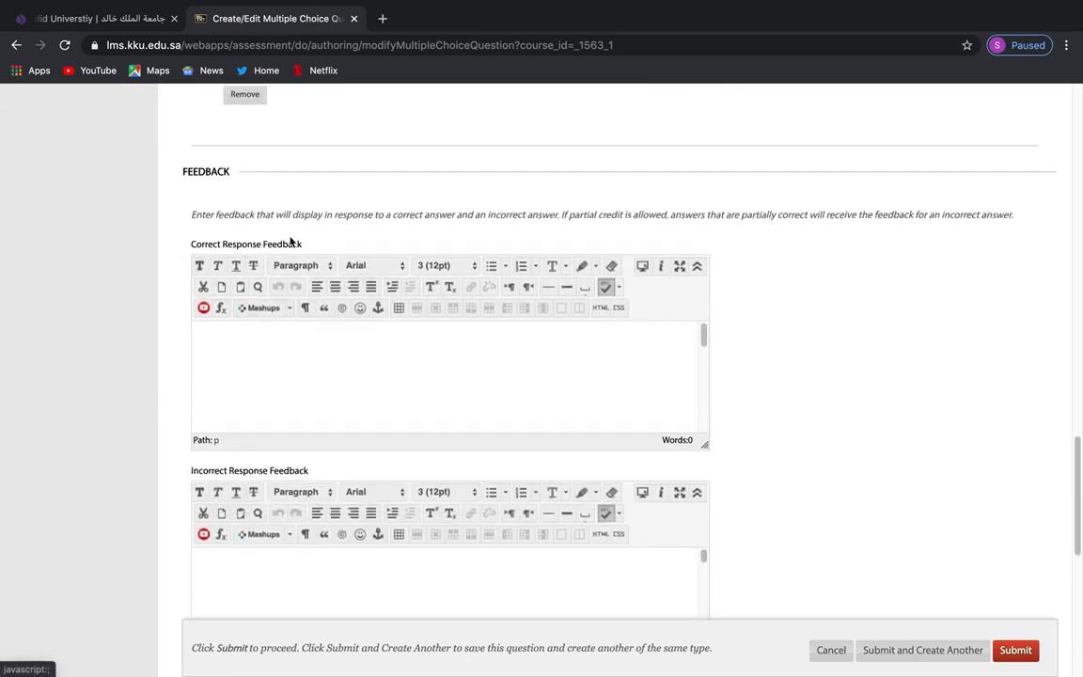
scroll(287, 376, down, 4)
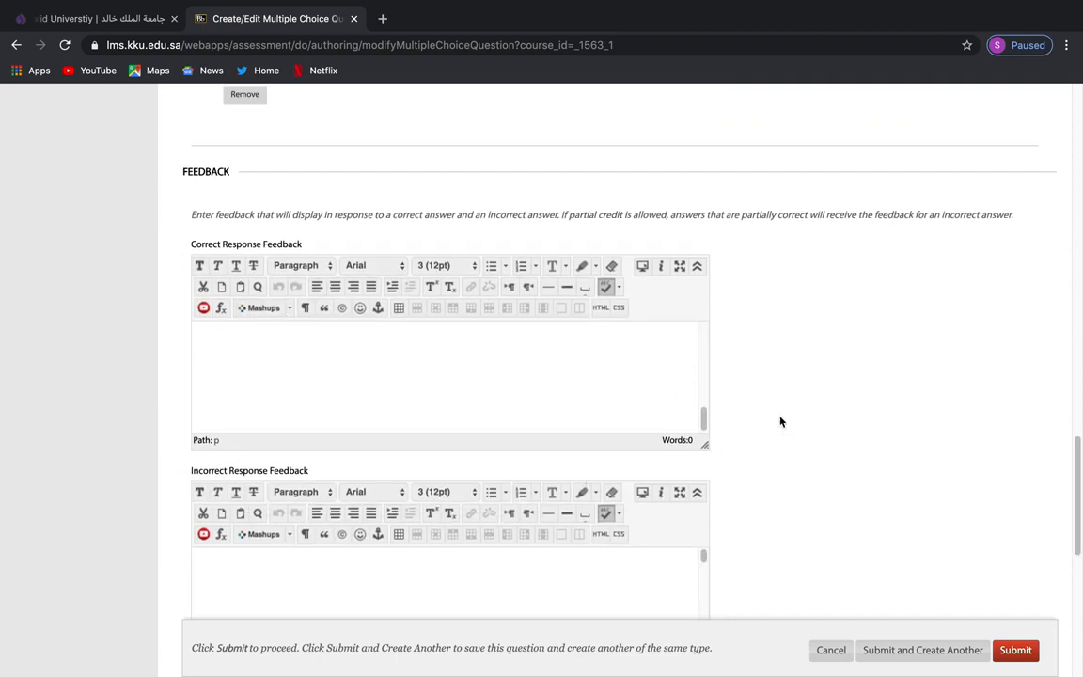
scroll(780, 422, down, 10)
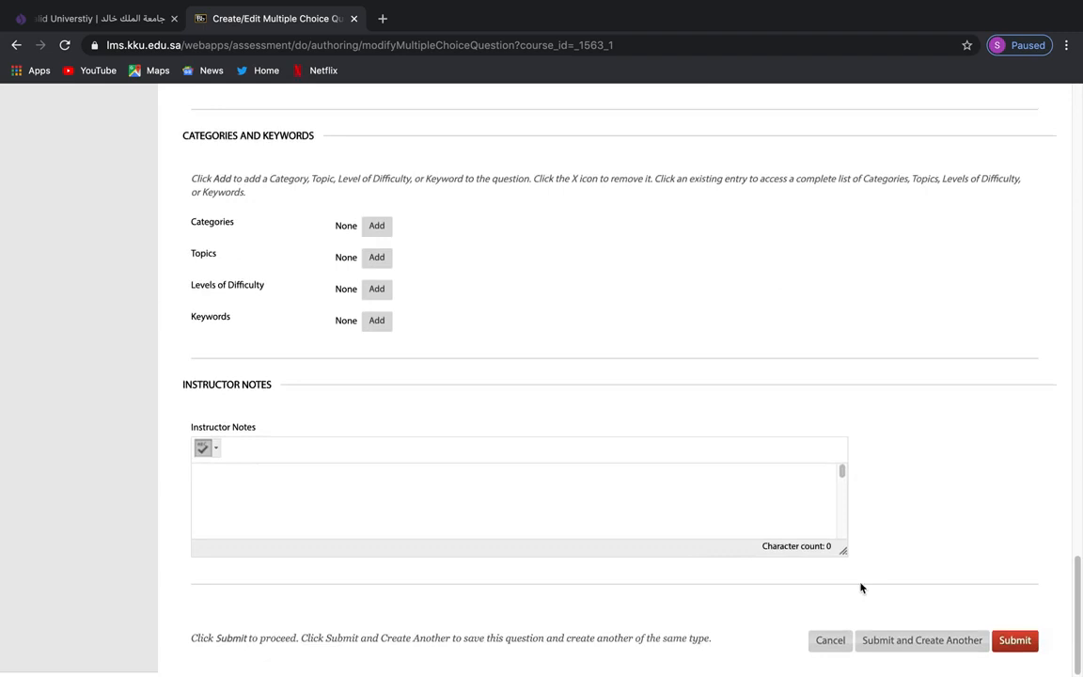
mouse_move(976, 658)
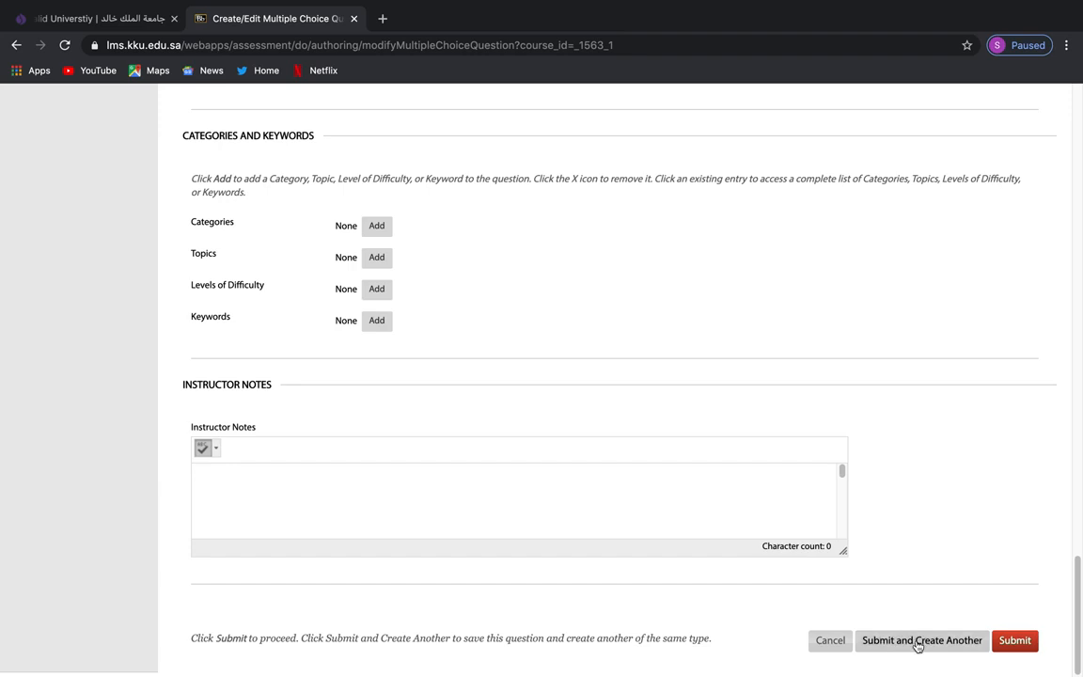
click(1028, 643)
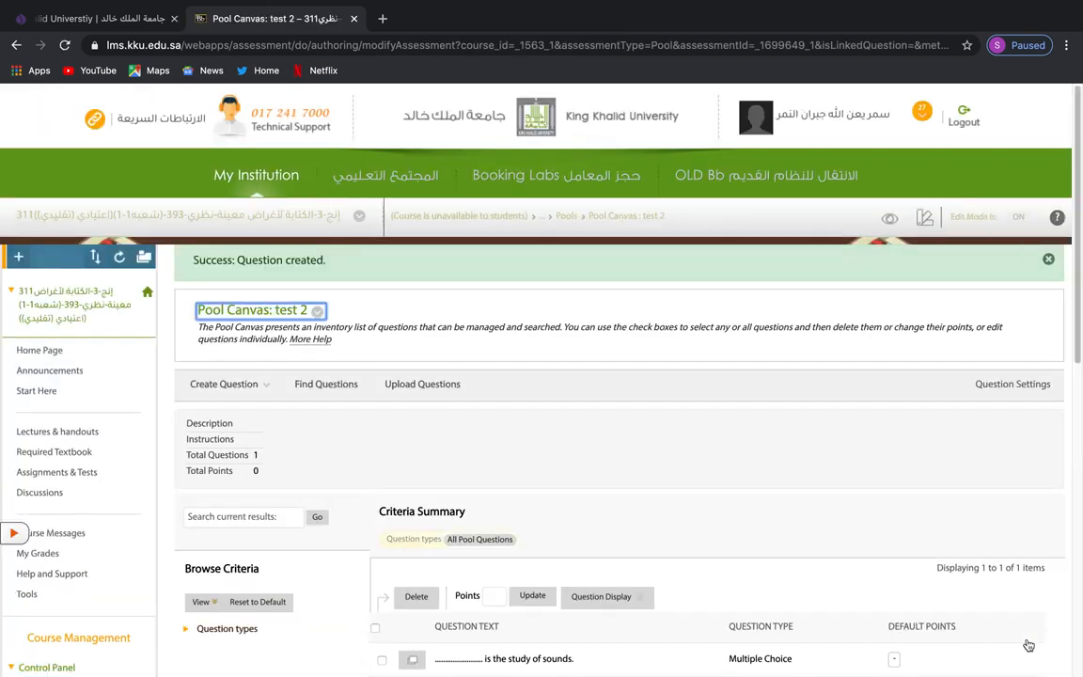
- Set the default points of the study of sounds question to 1
scroll(732, 477, down, 3)
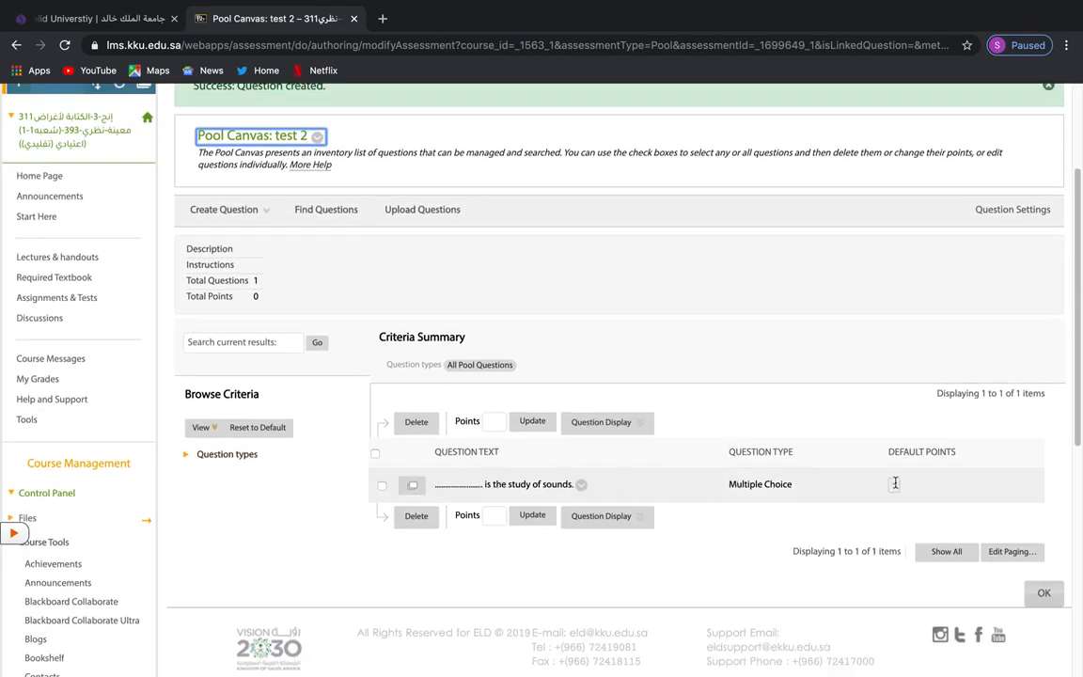
click(895, 484)
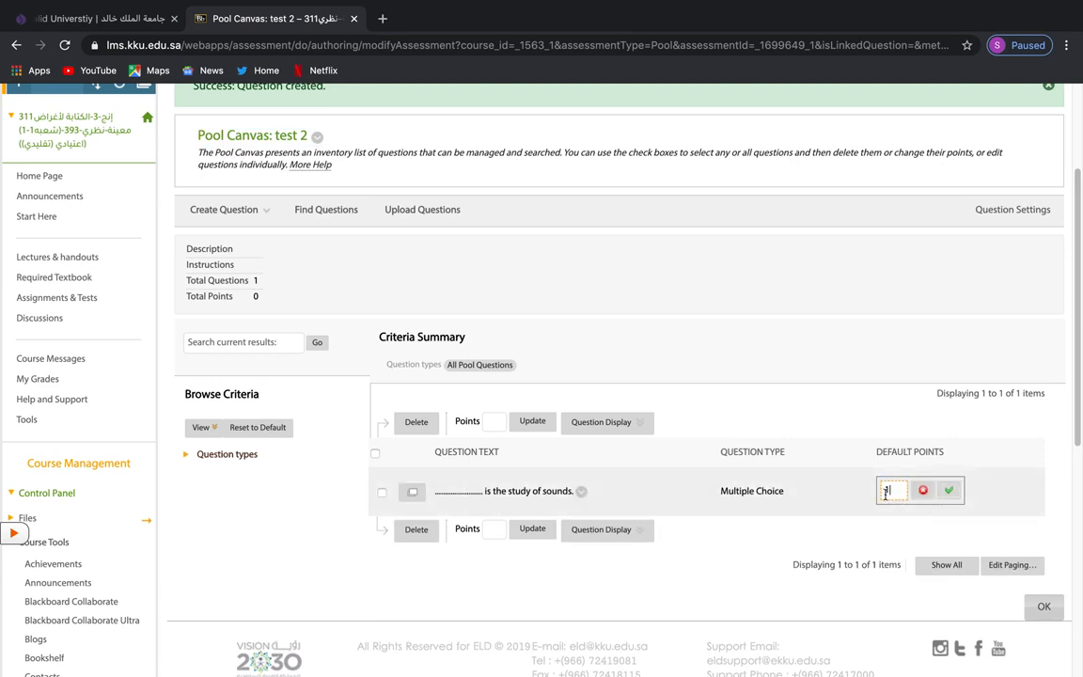
click(949, 492)
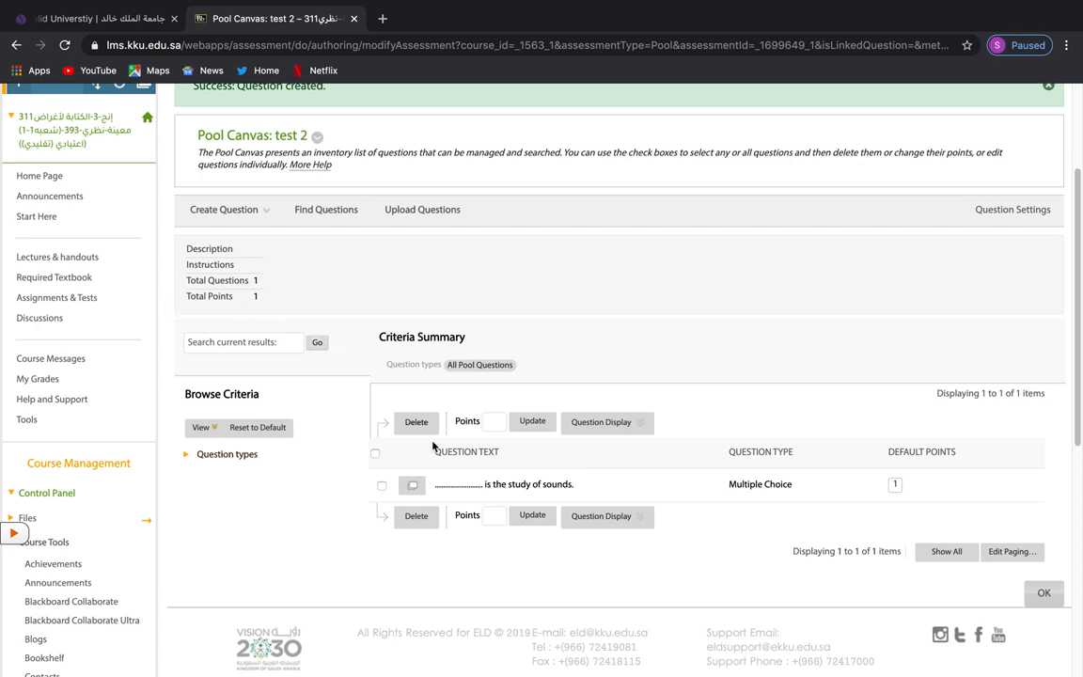
scroll(394, 405, down, 3)
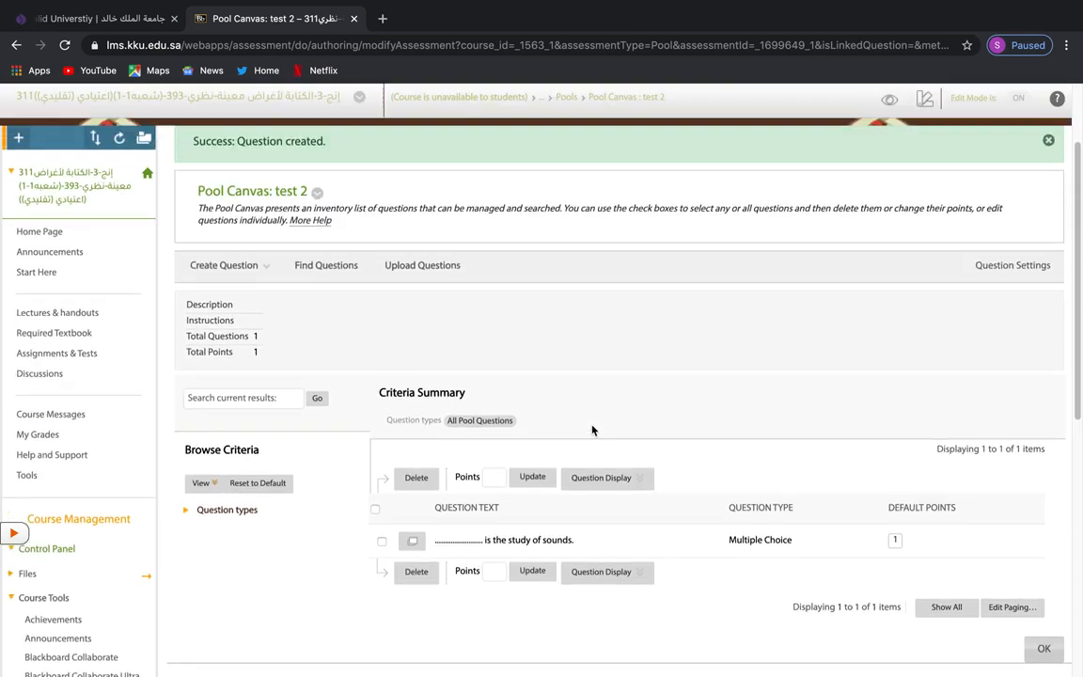
scroll(593, 428, up, 3)
click(230, 384)
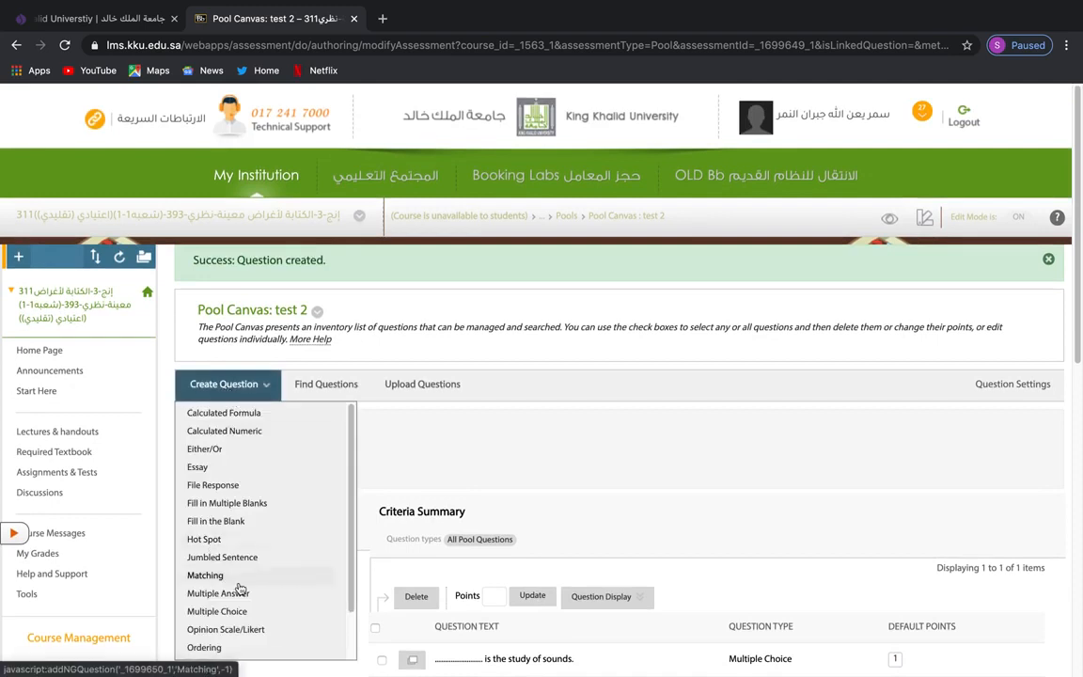
scroll(226, 574, down, 2)
scroll(280, 576, down, 3)
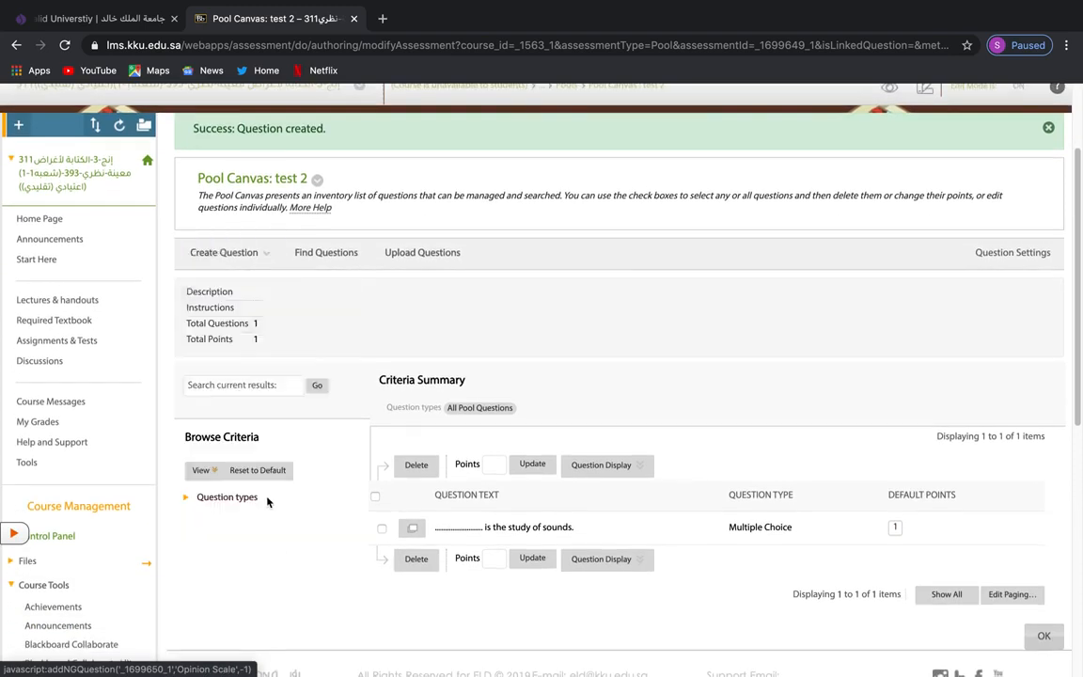
- Finish editing the test 2 pool and return to the list of pools
scroll(670, 485, down, 4)
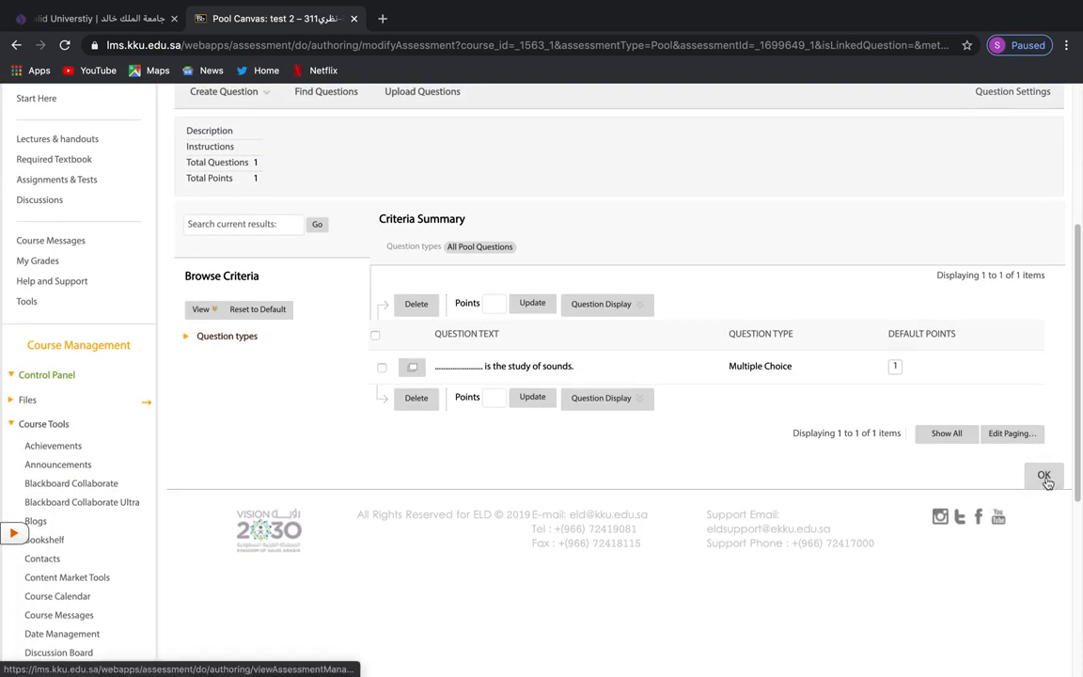
click(1059, 476)
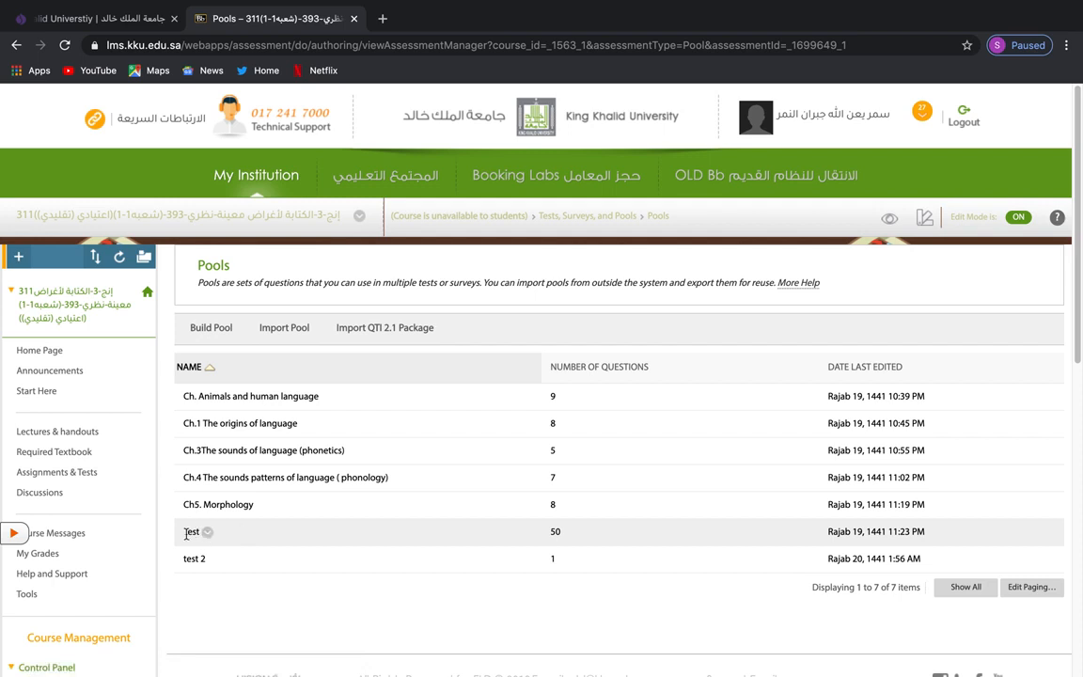
double_click(556, 532)
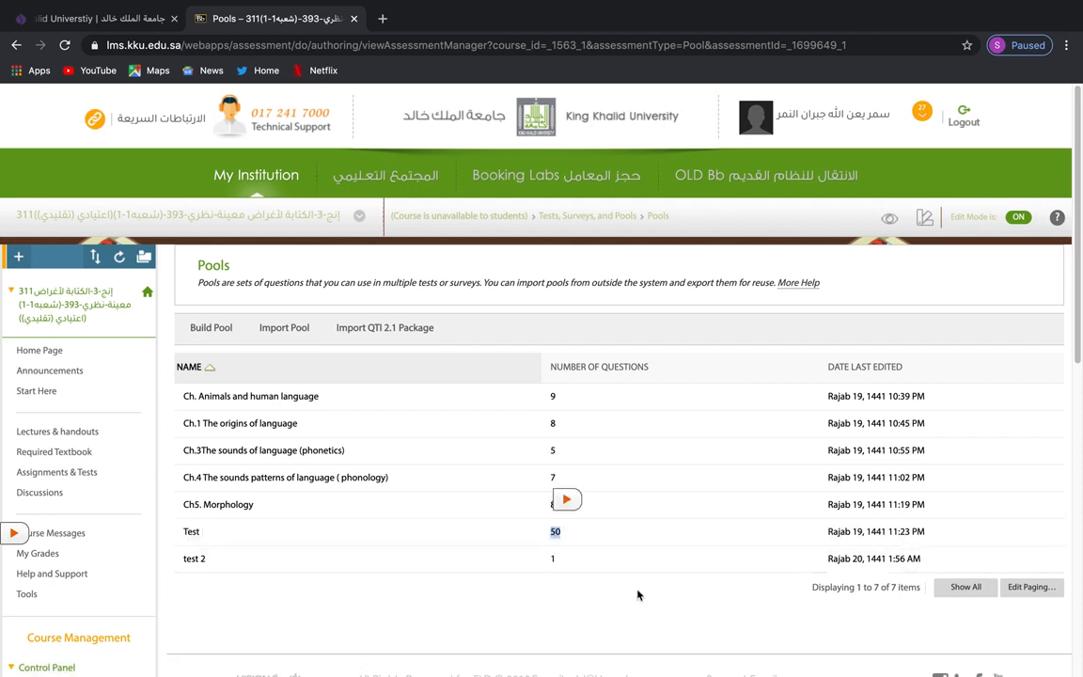
scroll(618, 583, down, 2)
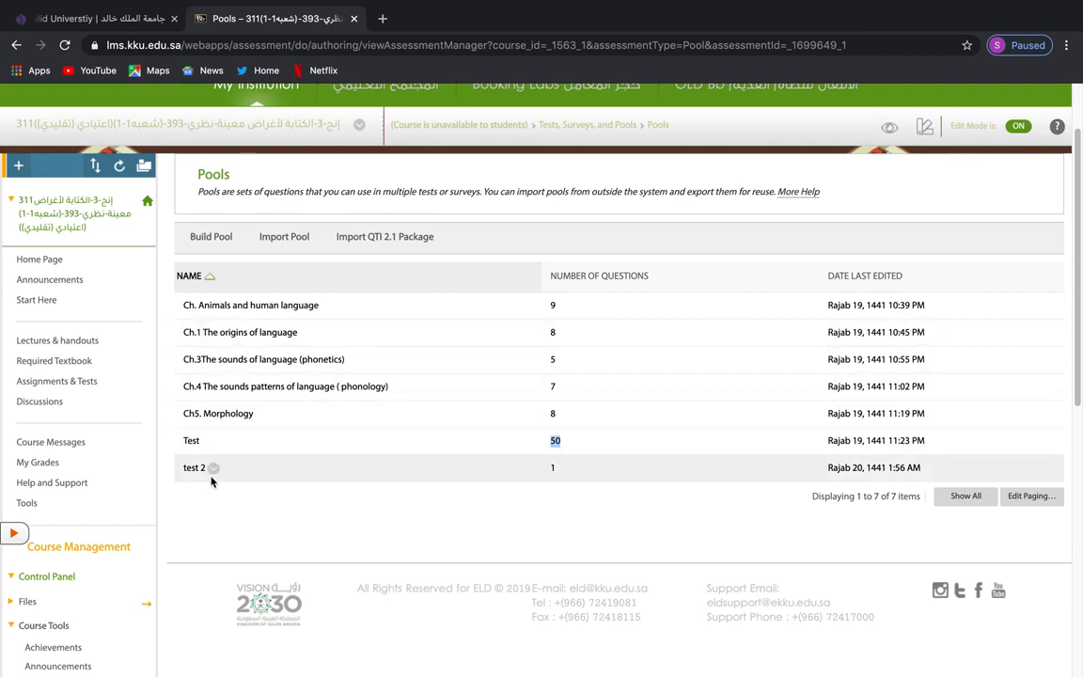
scroll(211, 480, down, 5)
scroll(179, 421, up, 4)
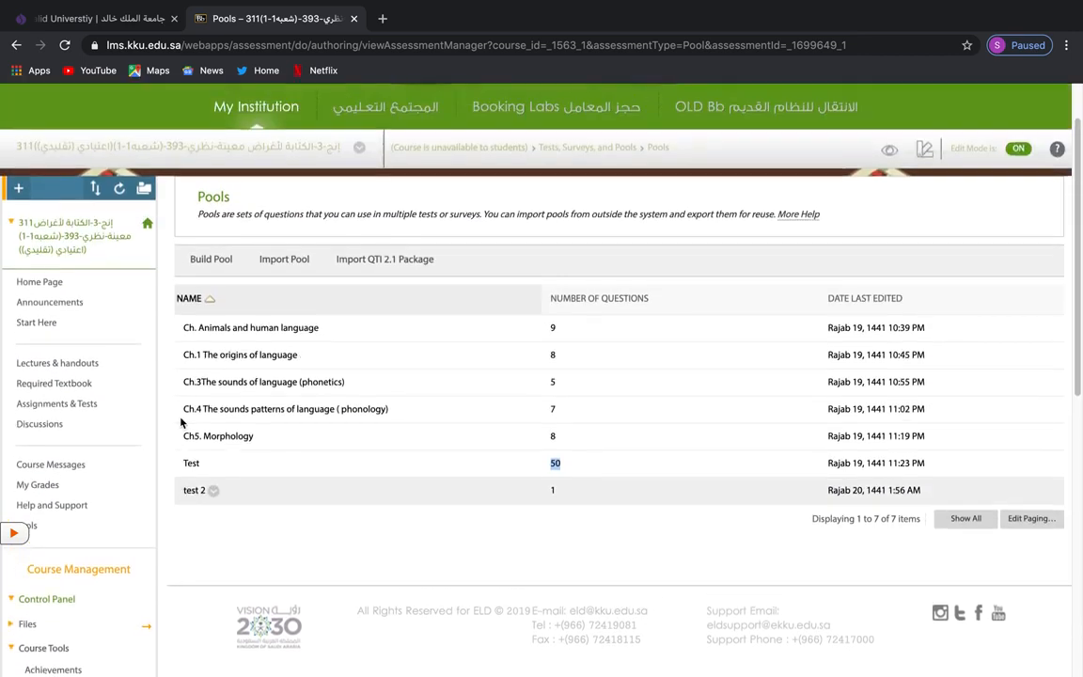
- Go to the course's Tests page and start building a new test
scroll(179, 423, down, 3)
scroll(47, 376, down, 2)
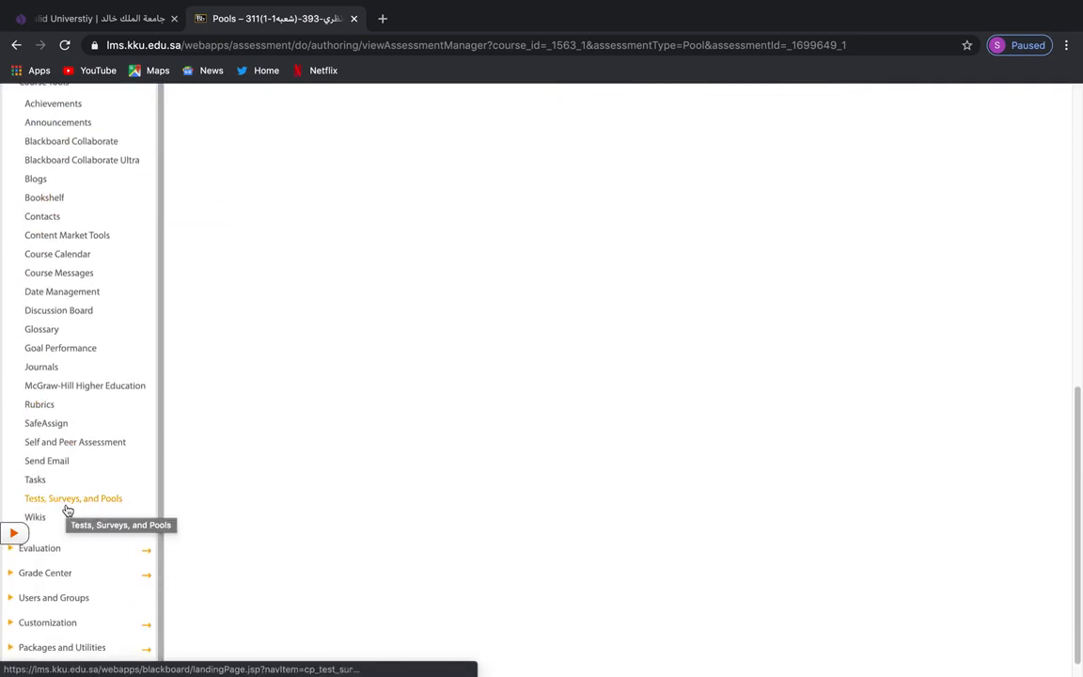
click(67, 501)
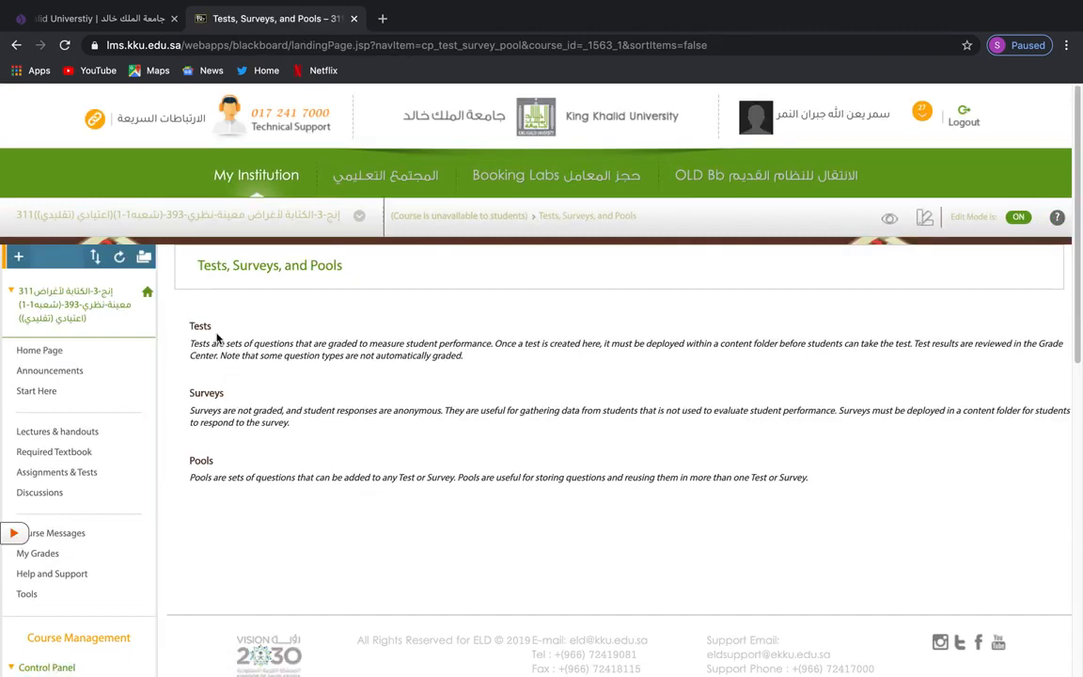
click(200, 327)
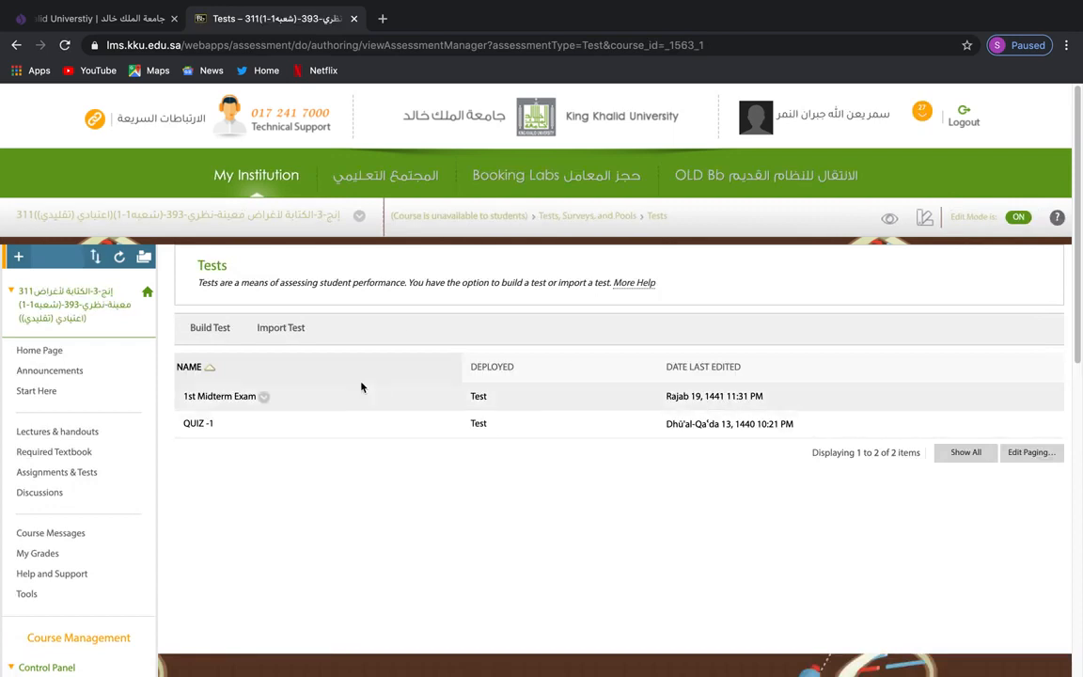
click(213, 344)
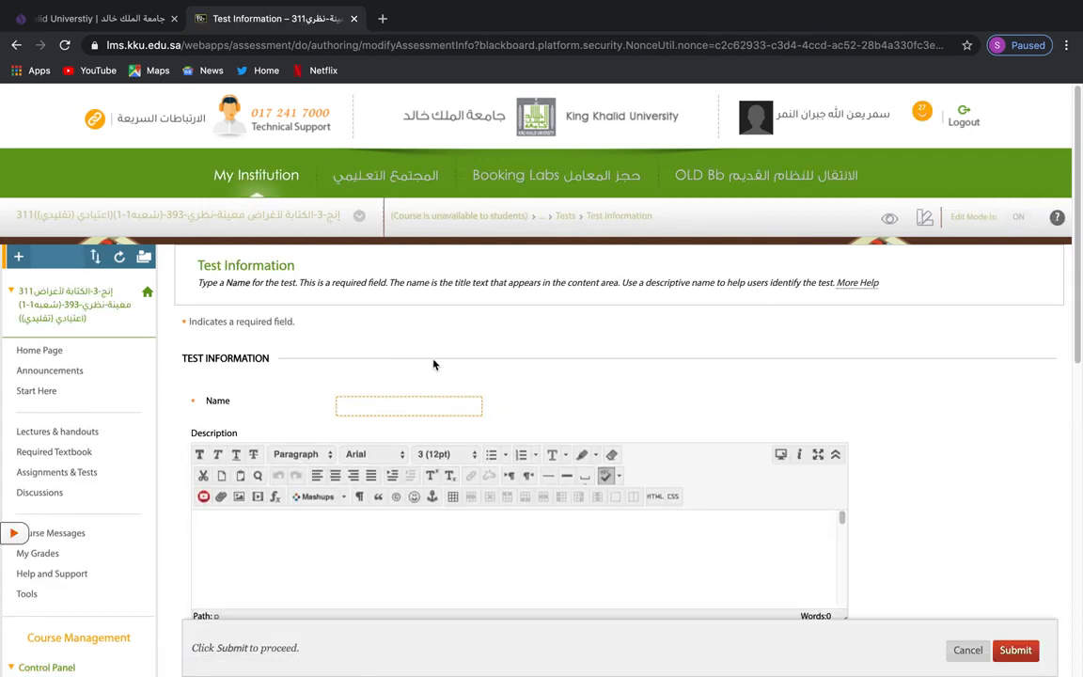
- Name the new test 2ND MIDTERM EXAM
scroll(473, 369, down, 1)
click(395, 316)
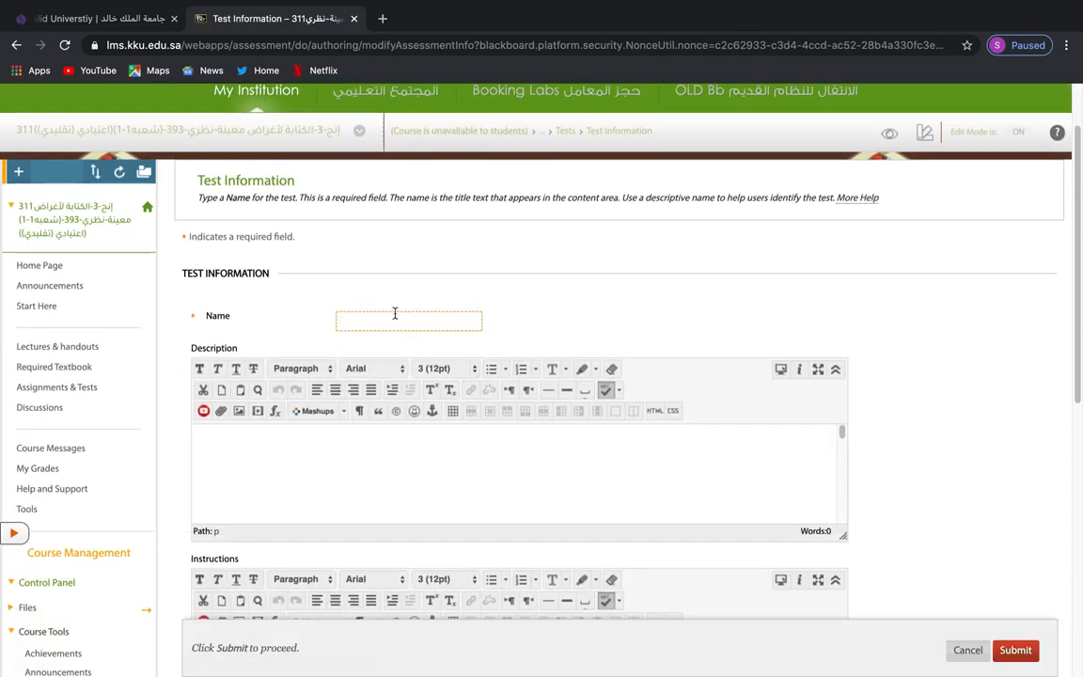
text(2n)
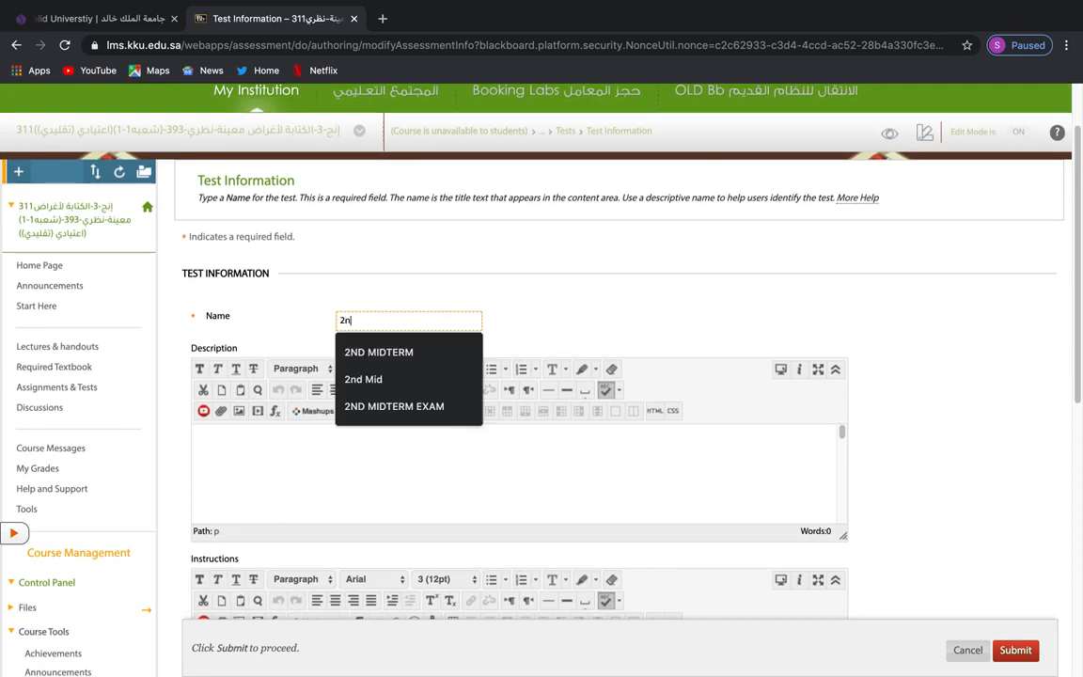
text(d)
click(404, 352)
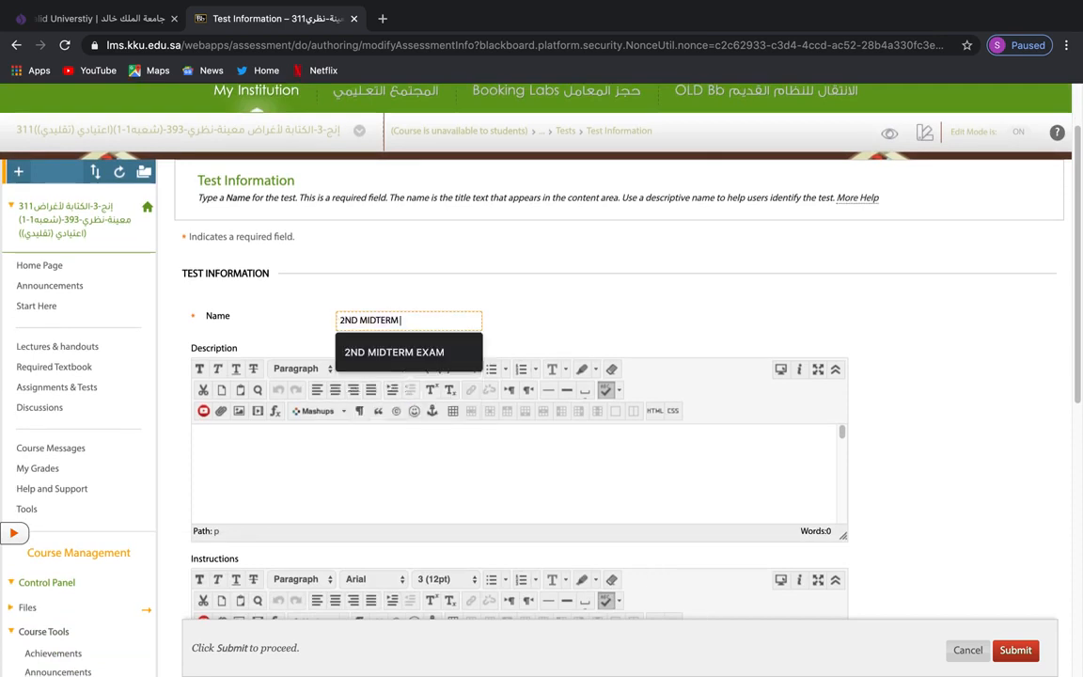
text(EXAM)
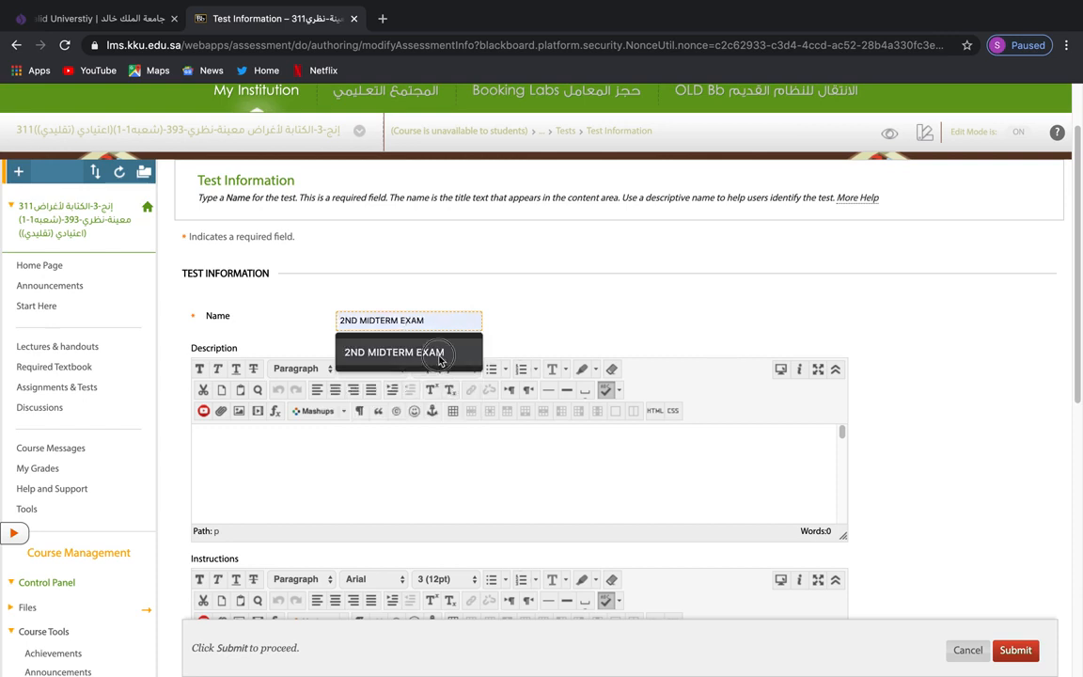
click(411, 352)
- Submit the test information with the description and instructions left empty
scroll(320, 356, down, 2)
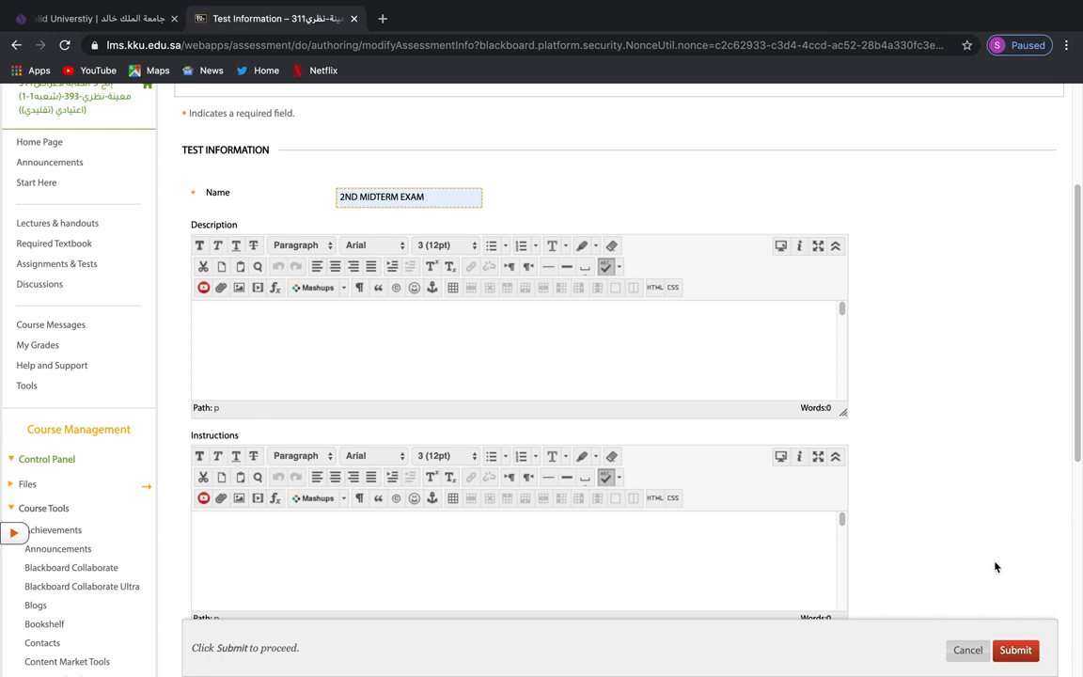
scroll(995, 566, down, 5)
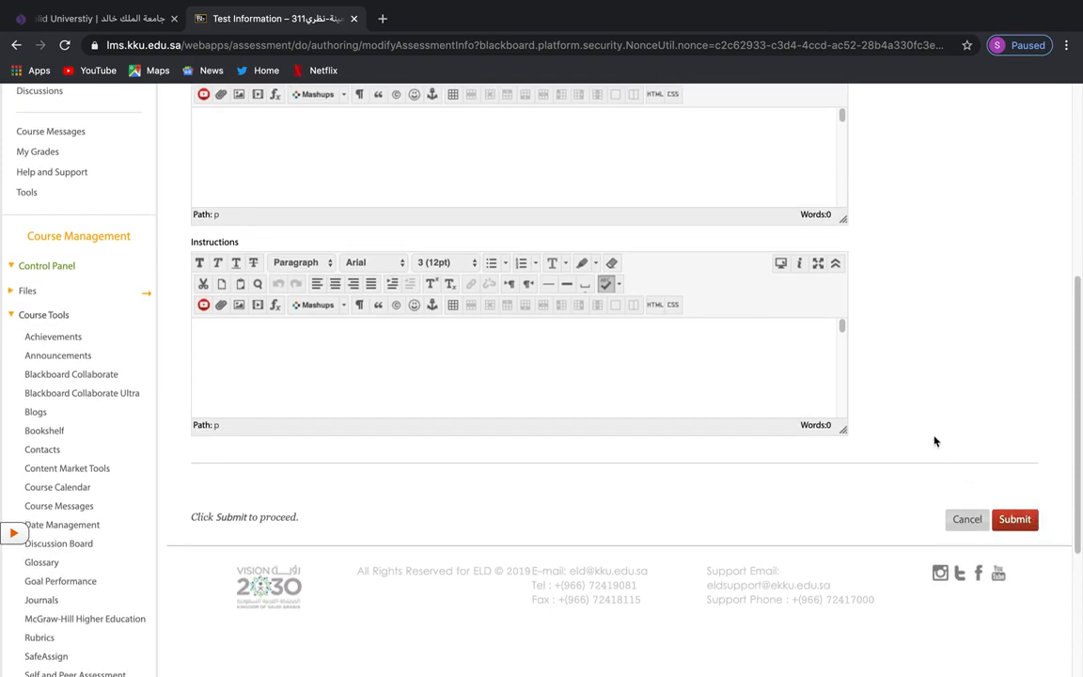
click(1019, 522)
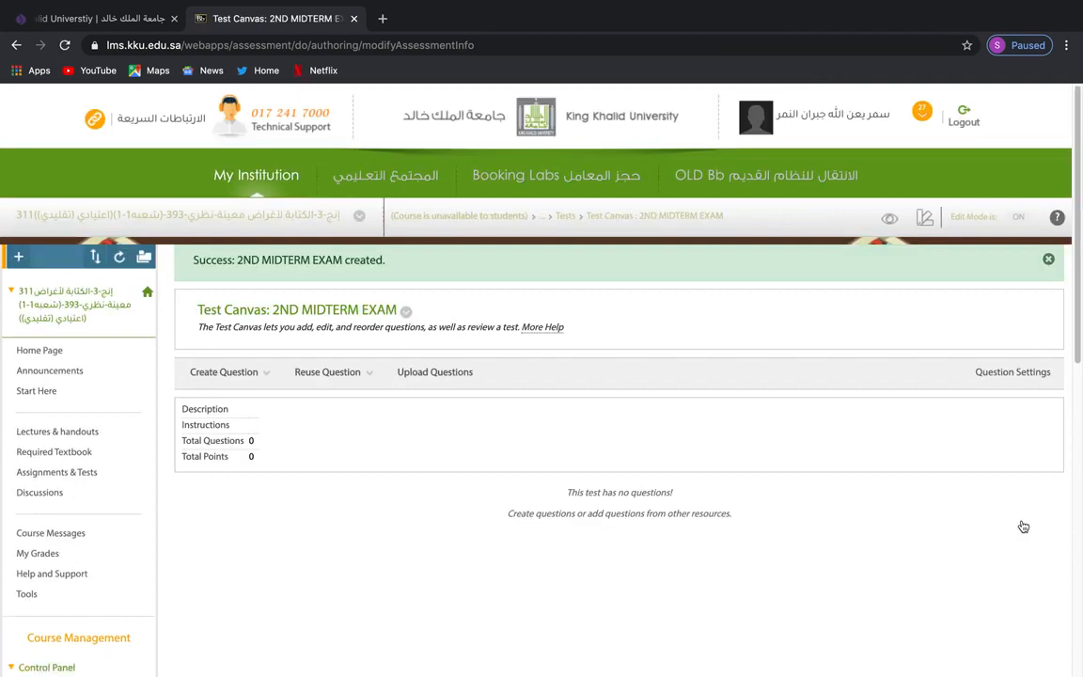
- Start creating a random block of reused questions for the 2ND MIDTERM EXAM test
click(252, 372)
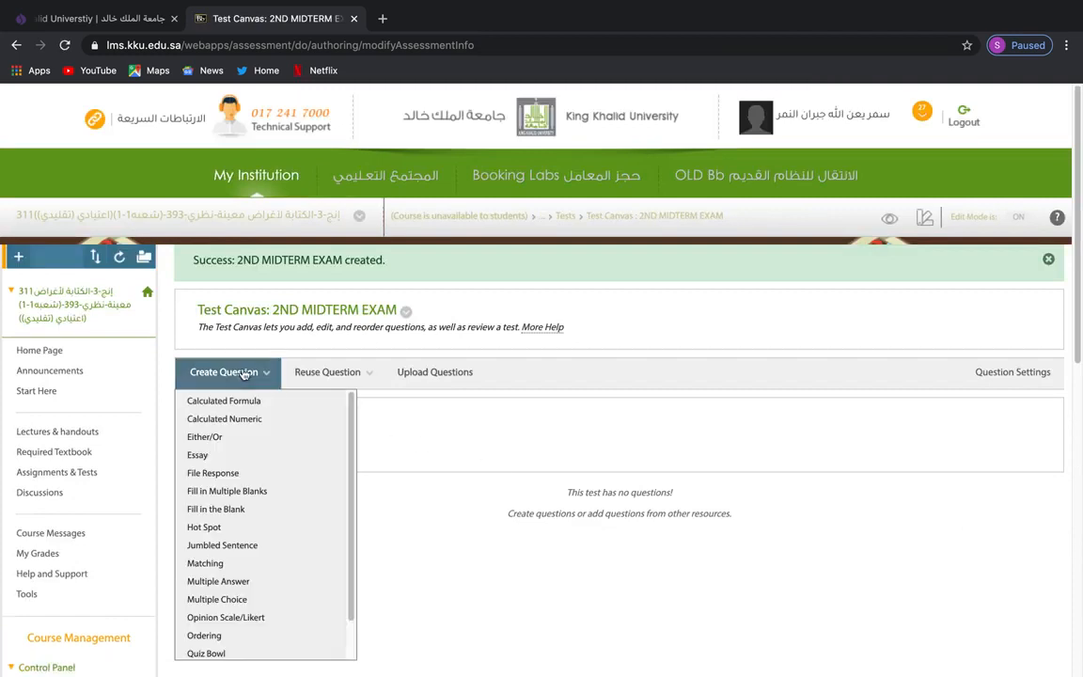
click(320, 373)
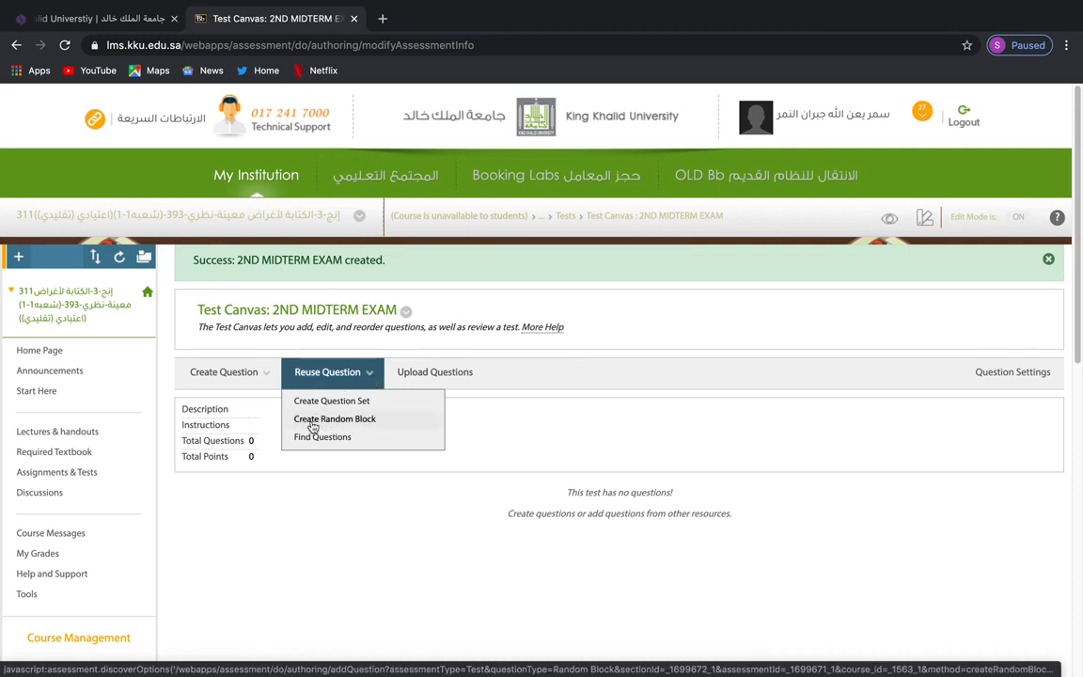
click(362, 424)
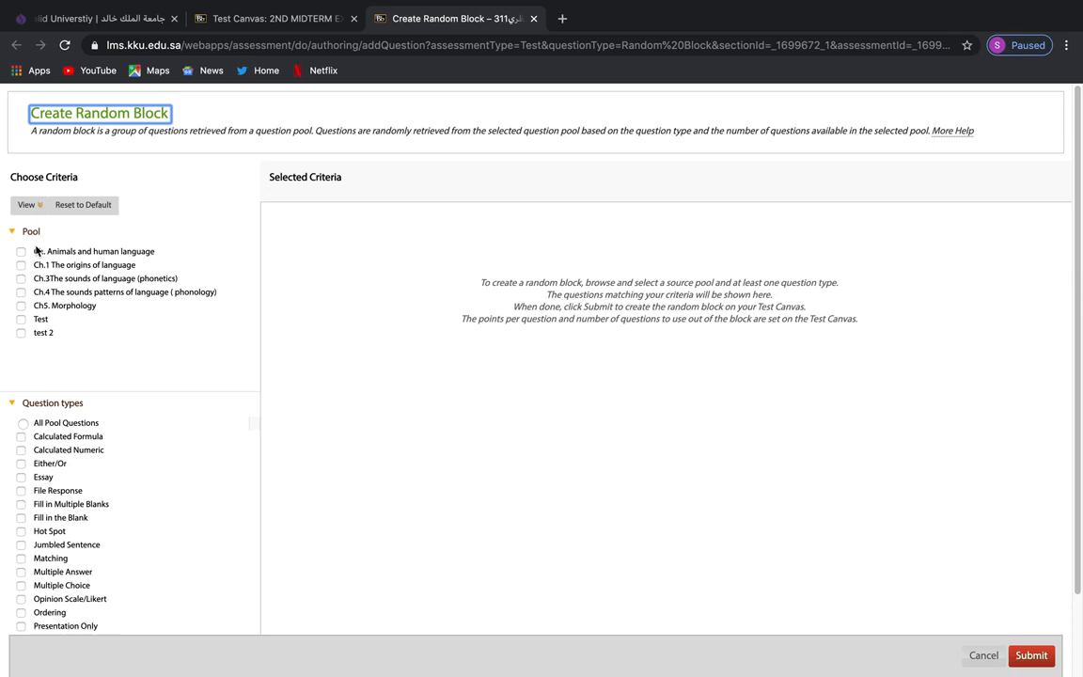
click(21, 319)
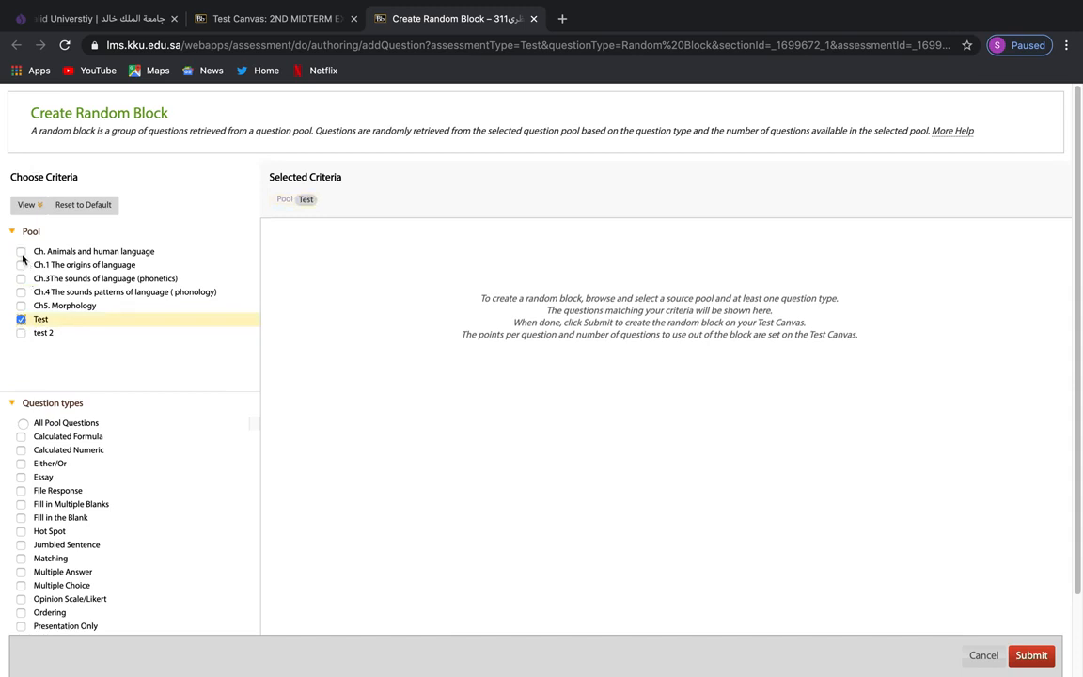
click(21, 320)
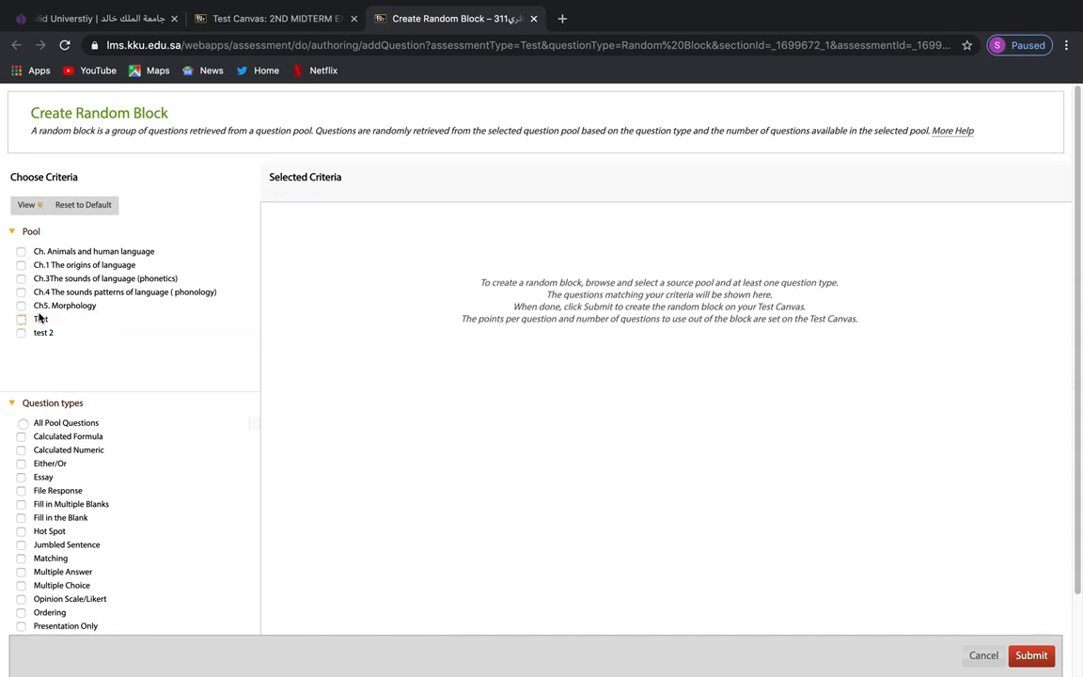
click(21, 252)
click(20, 260)
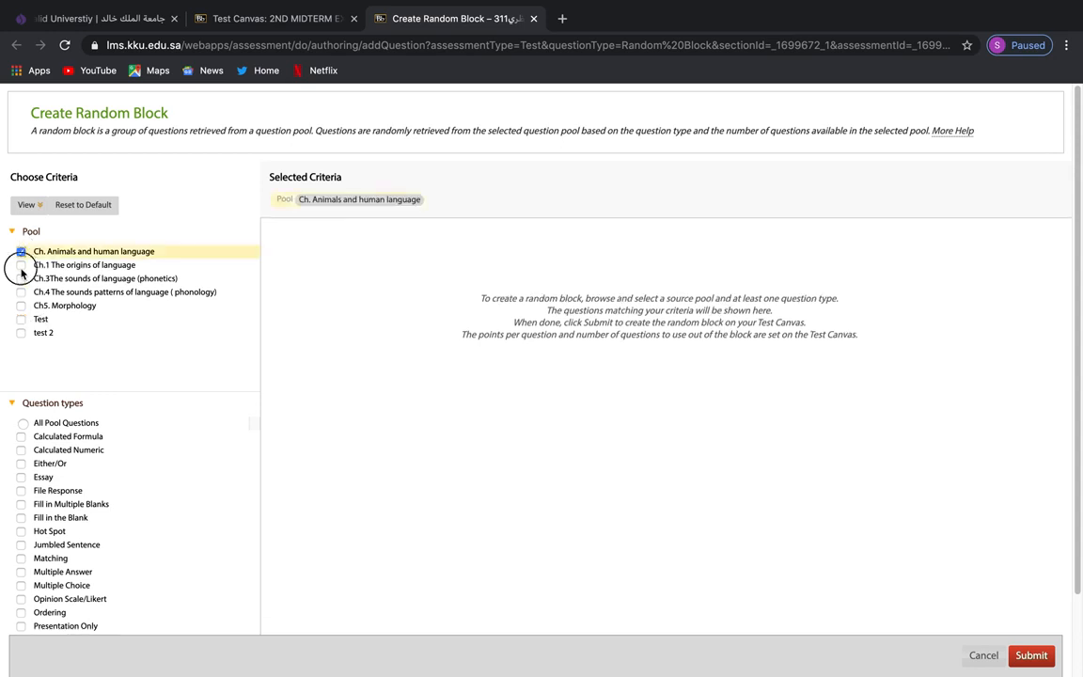
click(20, 253)
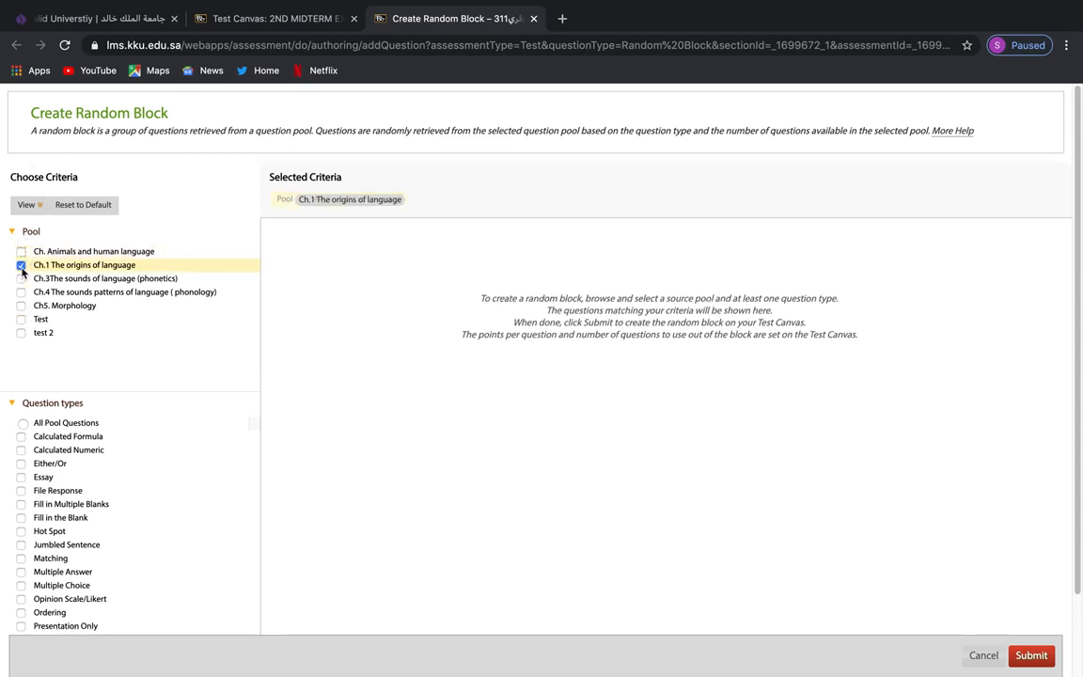
click(20, 266)
- Select the Test pool as the source of the random block
click(20, 320)
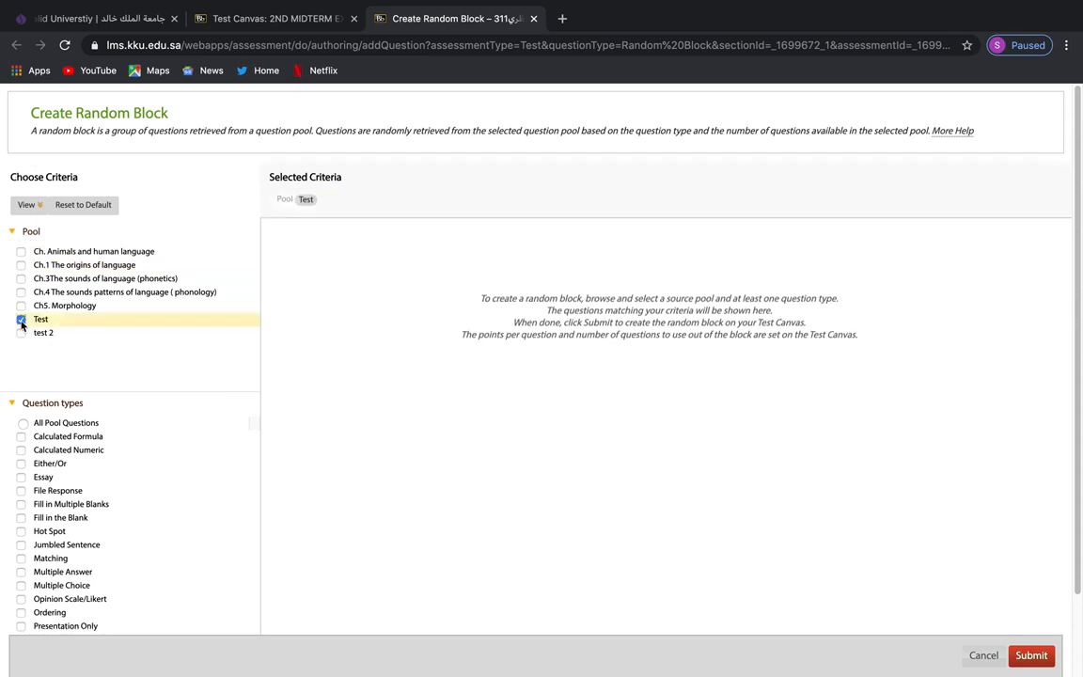
scroll(31, 423, down, 1)
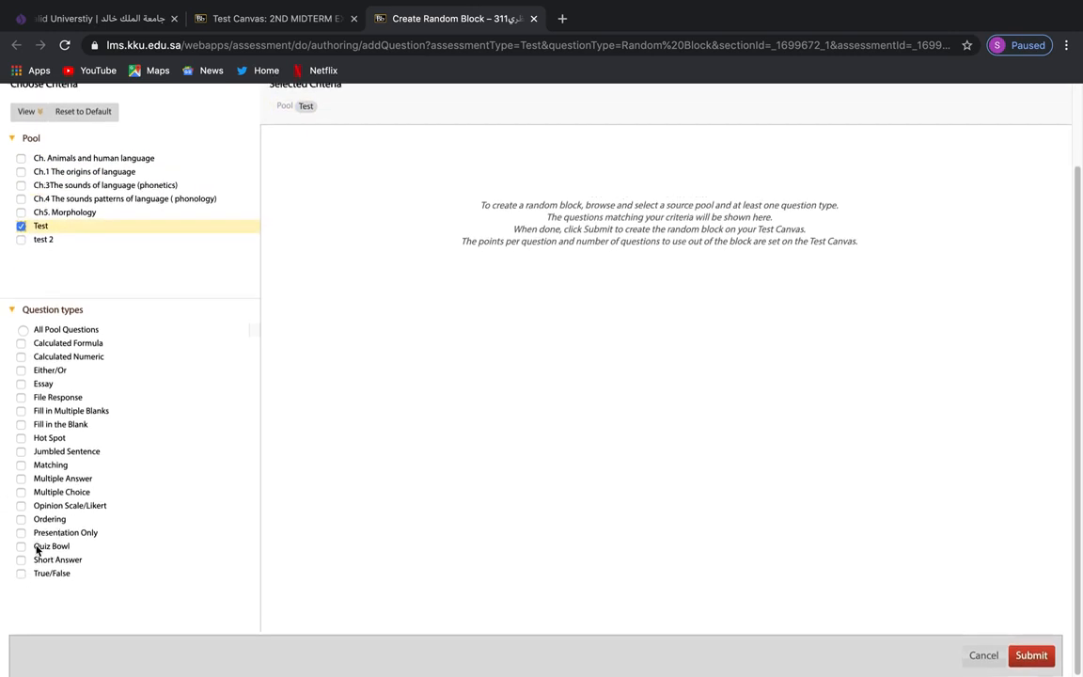
click(38, 574)
click(39, 491)
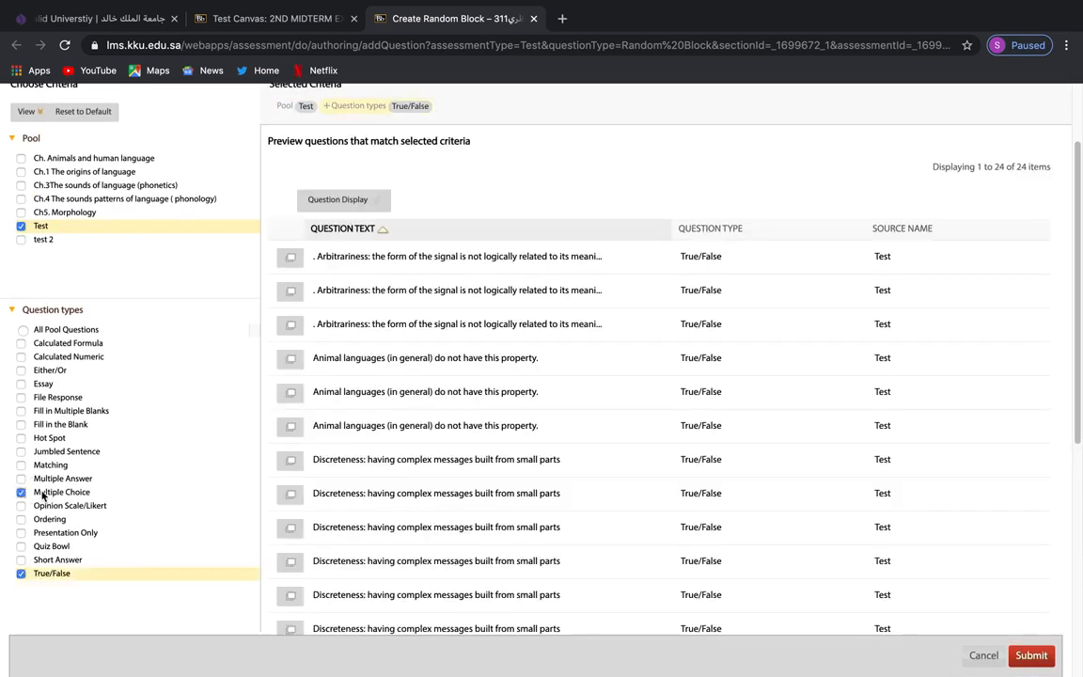
click(31, 465)
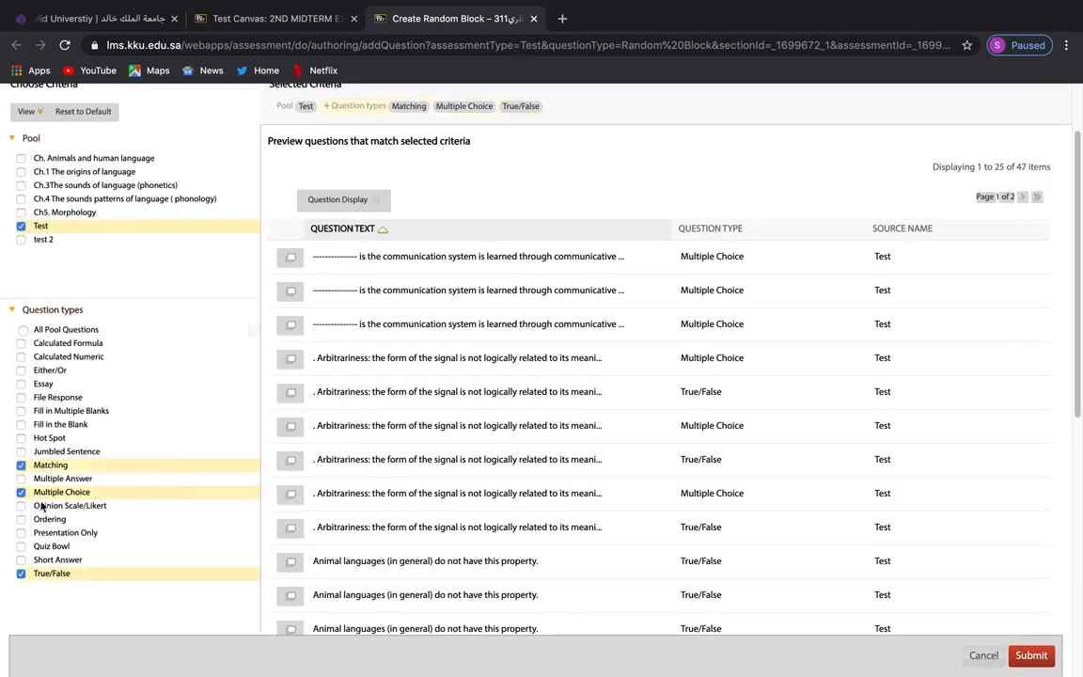
click(21, 452)
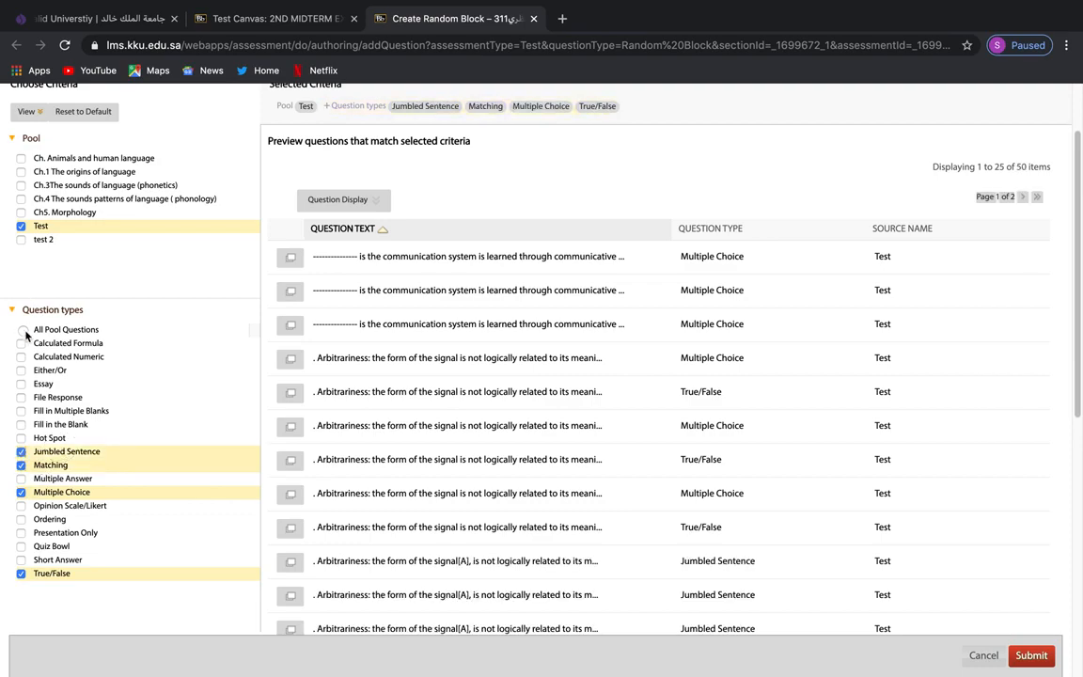
- Include All Pool Questions as the question type and submit the random block to the test
click(23, 331)
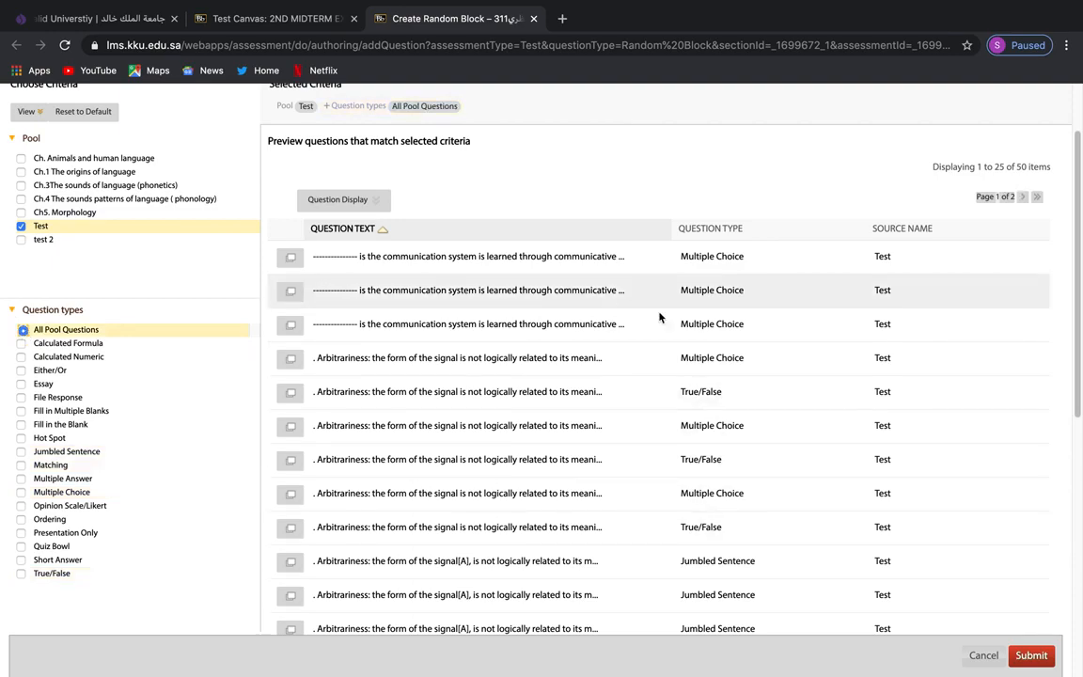
scroll(624, 568, down, 5)
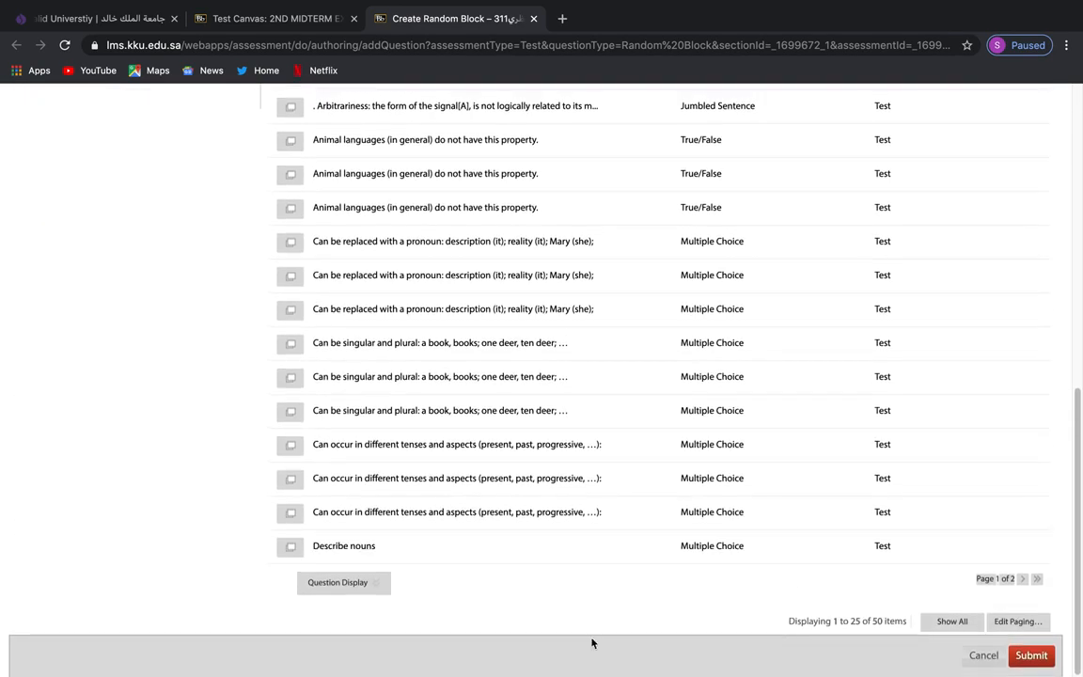
scroll(495, 545, up, 10)
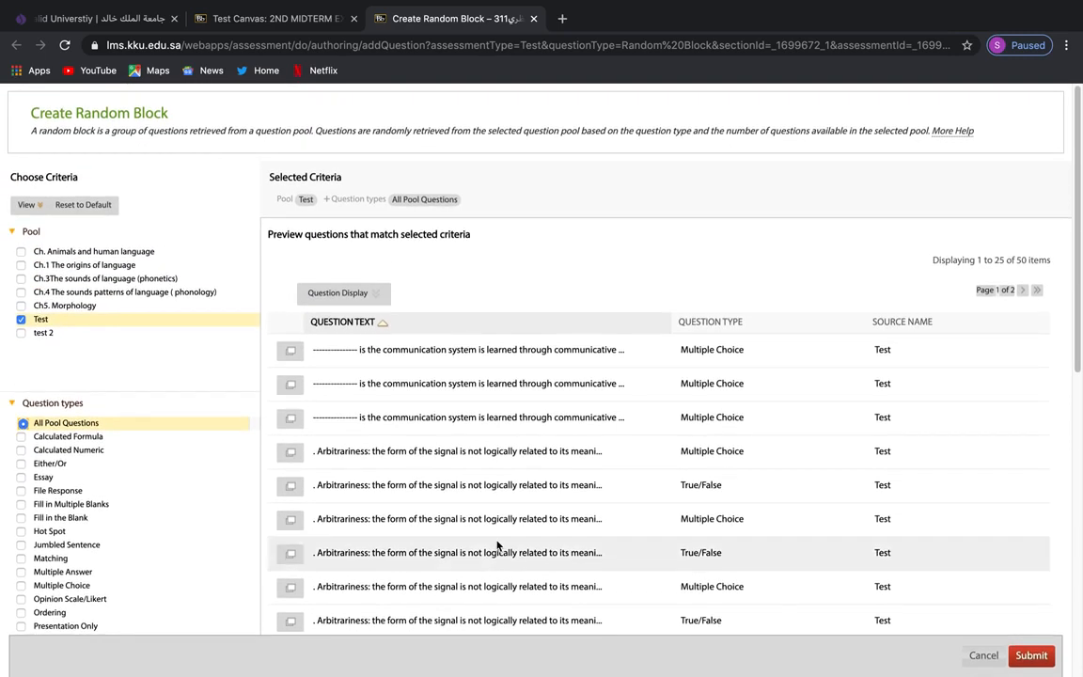
scroll(926, 496, down, 5)
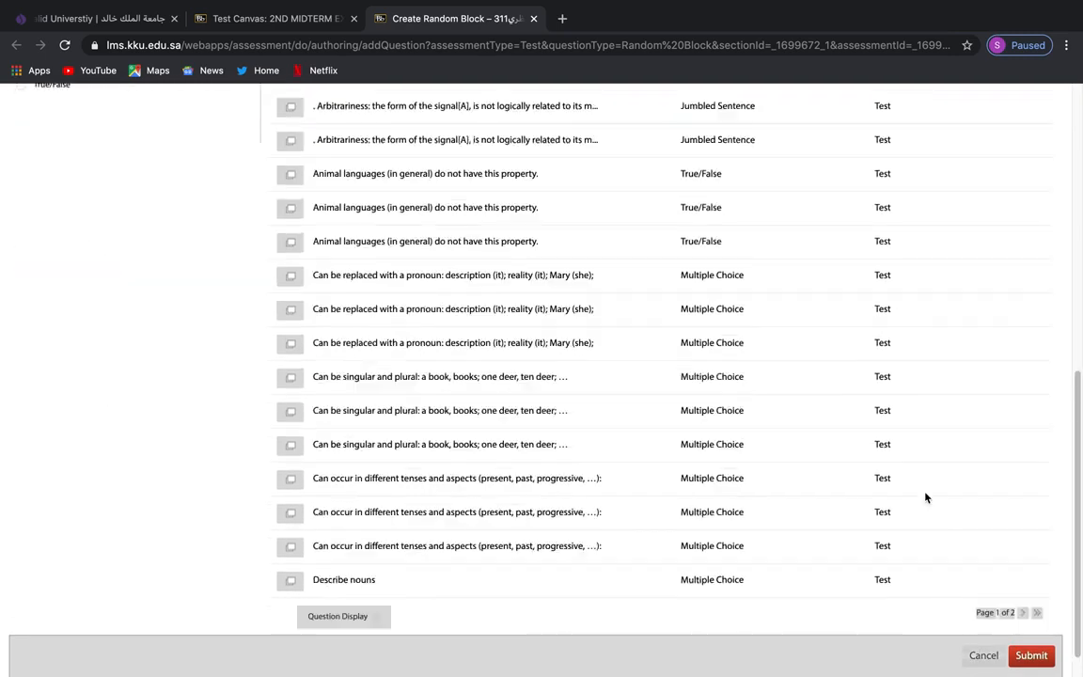
scroll(797, 425, up, 10)
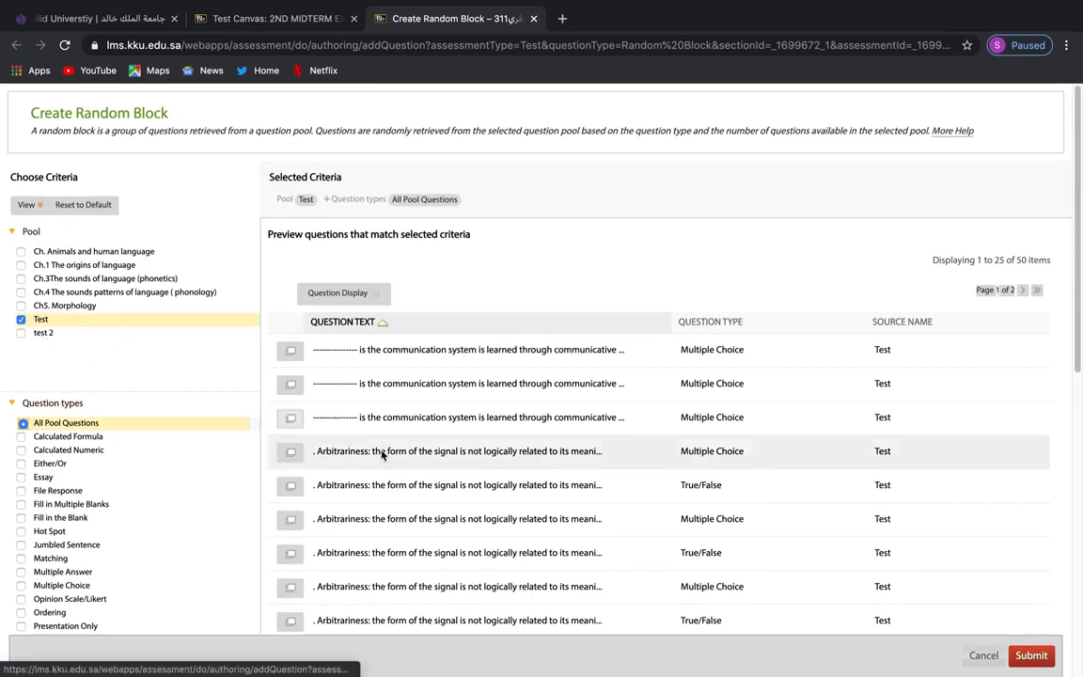
click(1032, 656)
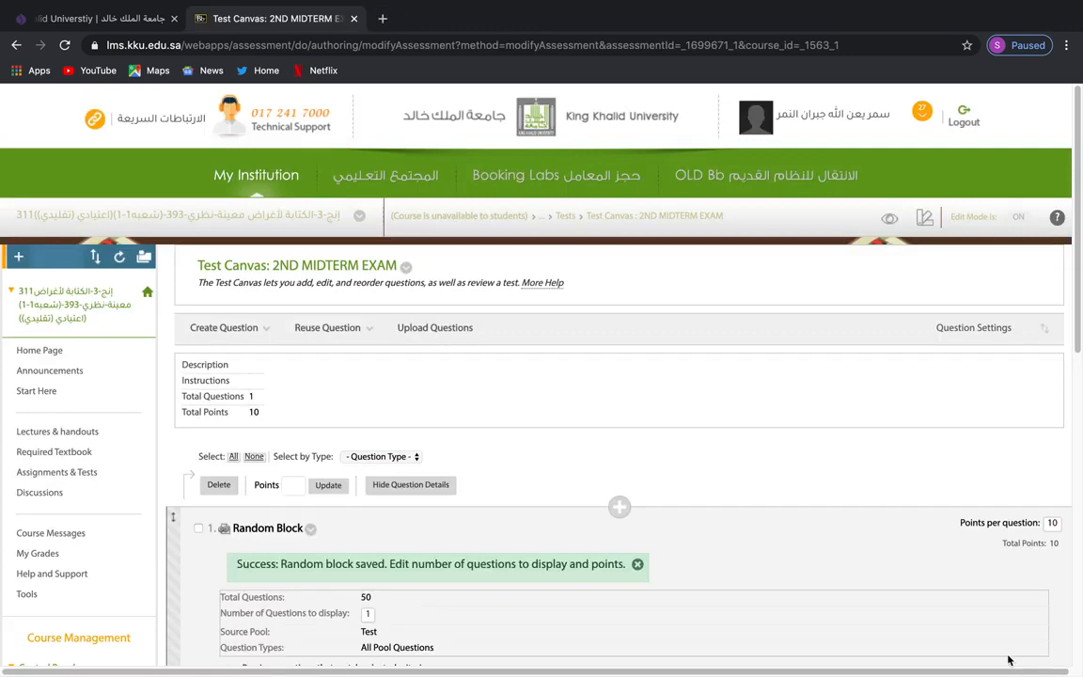
- Set the random block's number of questions to display to 20
scroll(686, 491, down, 3)
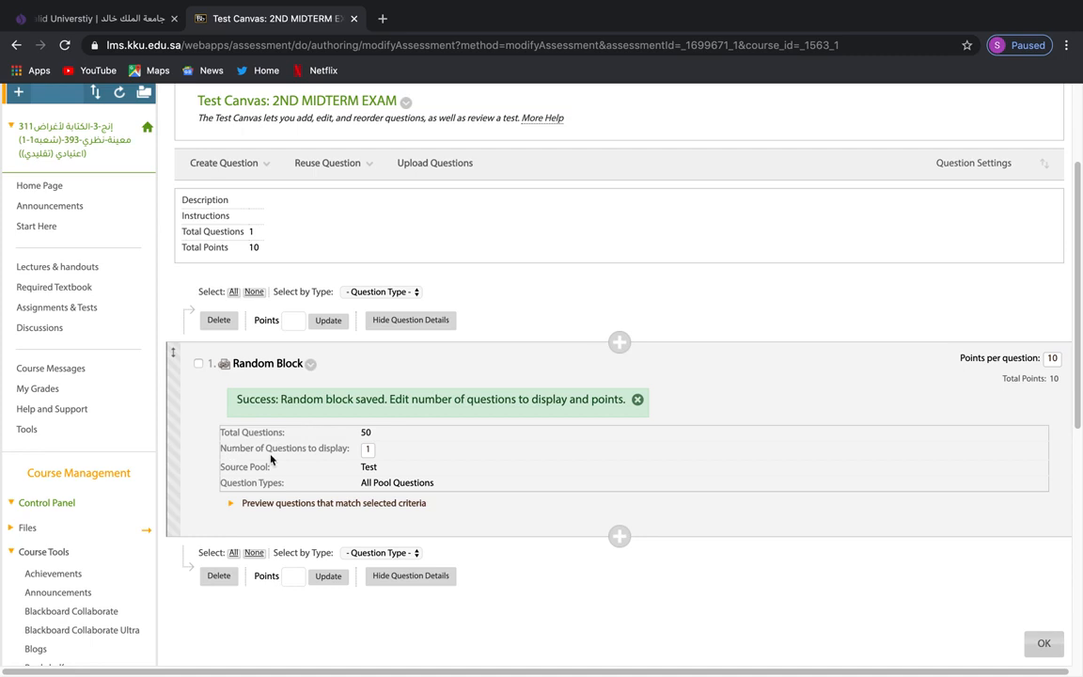
click(368, 457)
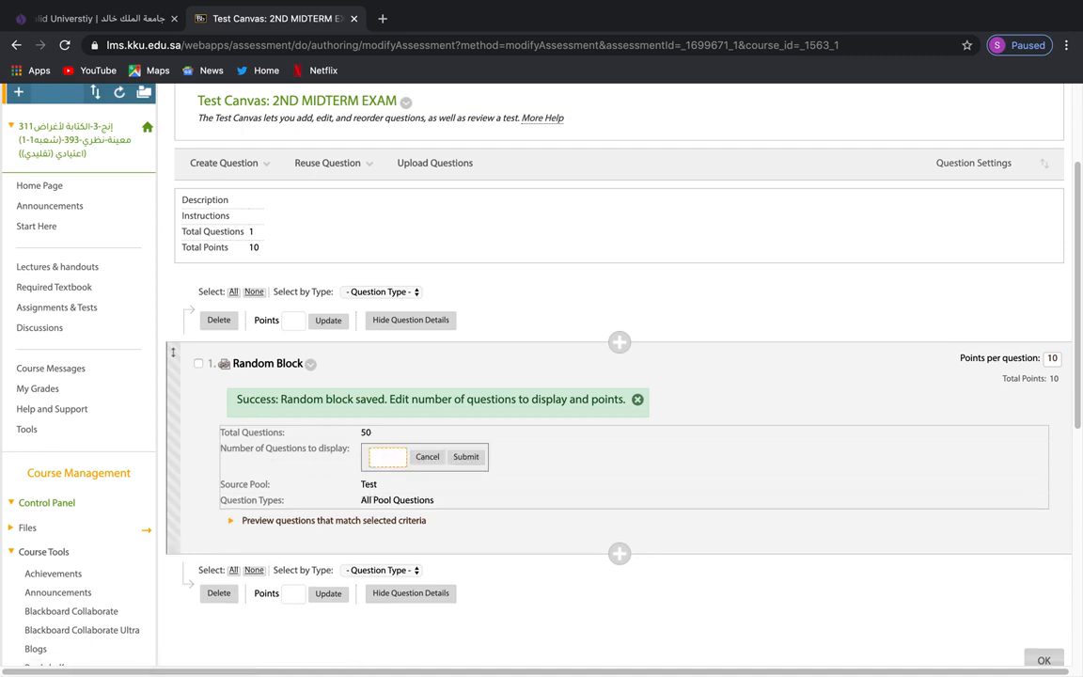
text(20)
click(466, 457)
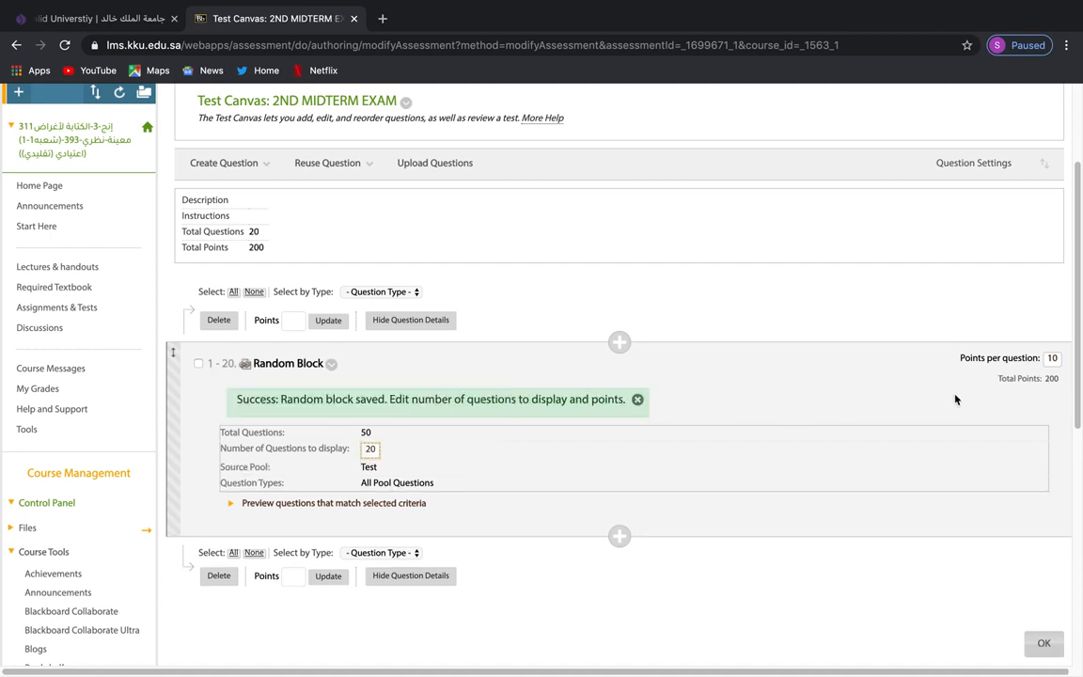
- Set the random block's points per question to 1
click(1053, 358)
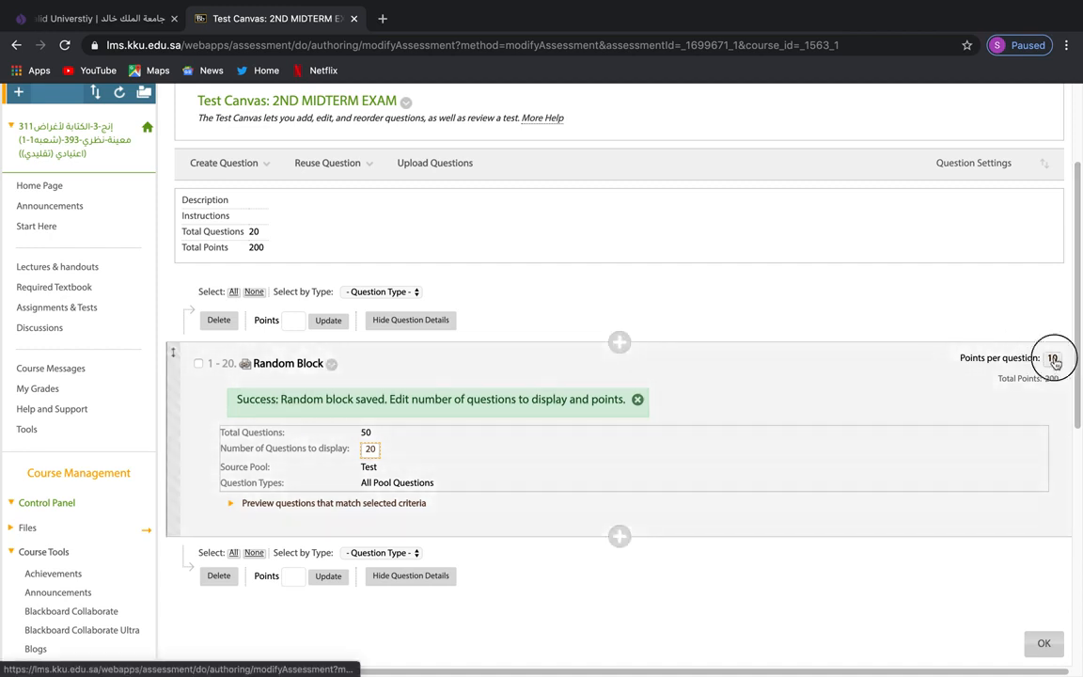
key(BackSpace)
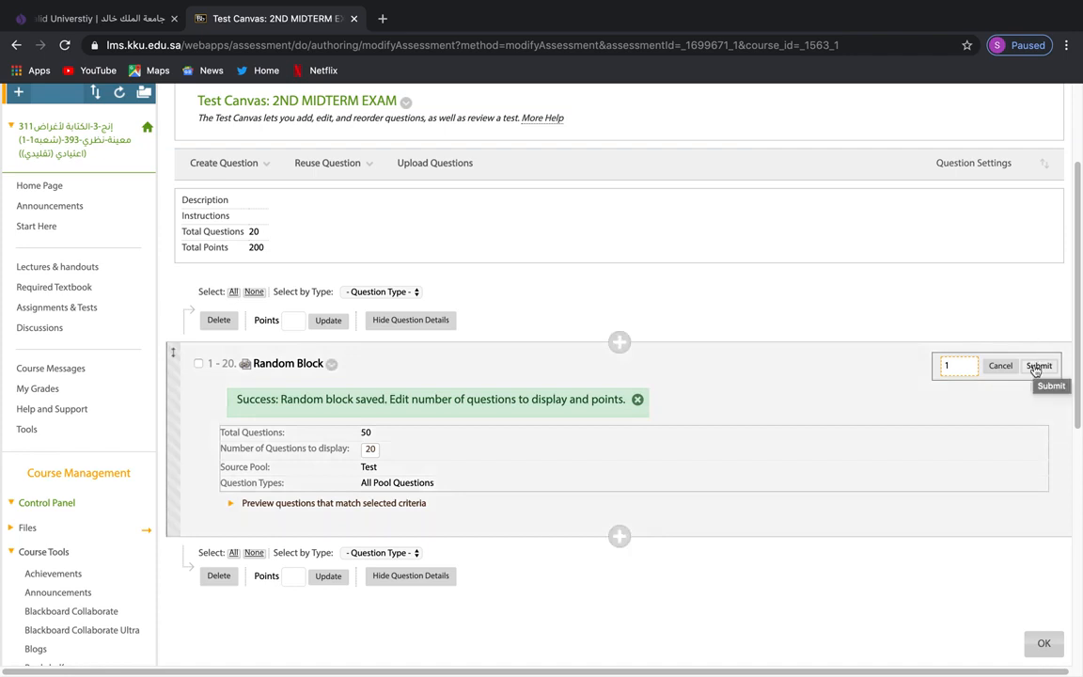
click(1039, 366)
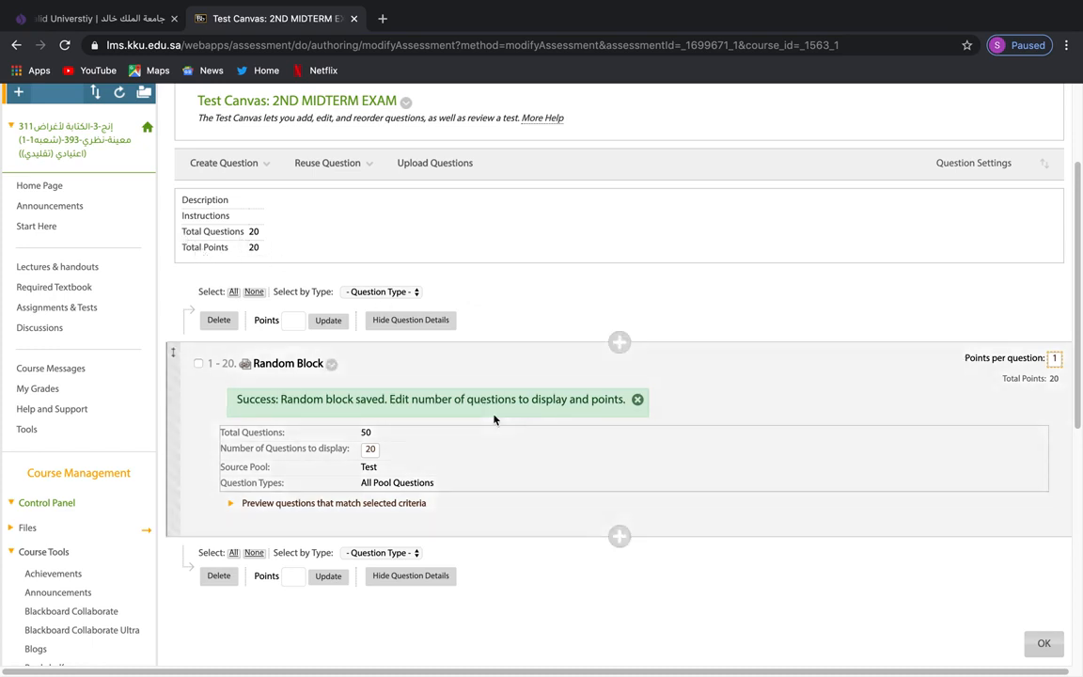
- Preview the questions that match the random block's criteria, look through their types and texts, and collapse the preview
click(402, 504)
scroll(467, 512, down, 1)
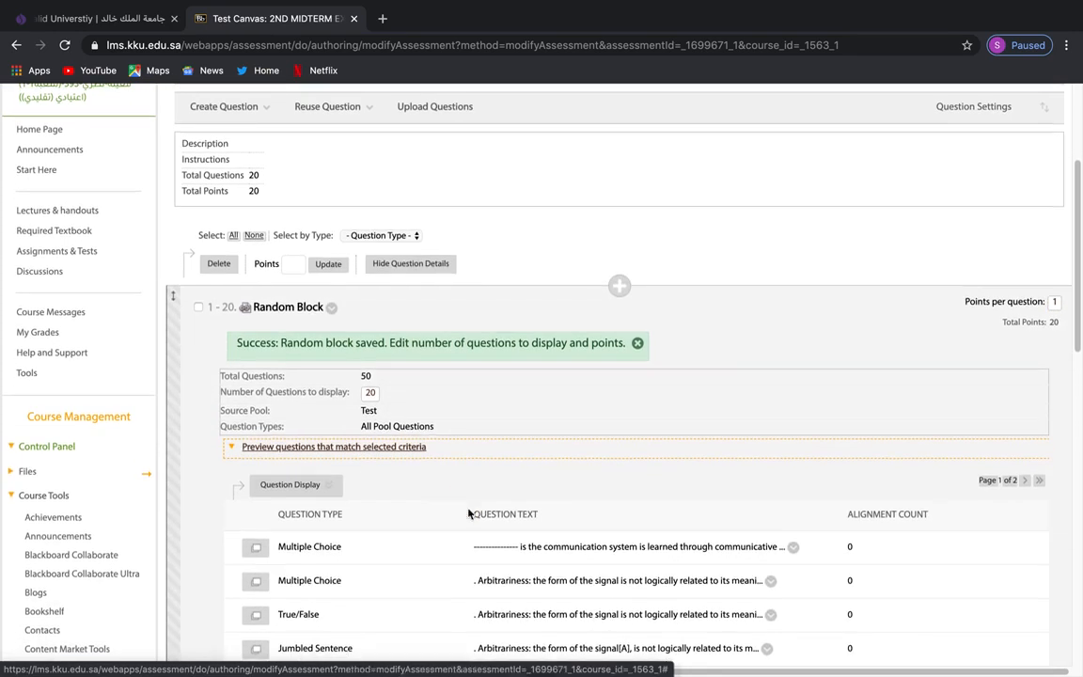
scroll(423, 464, down, 10)
scroll(422, 466, up, 10)
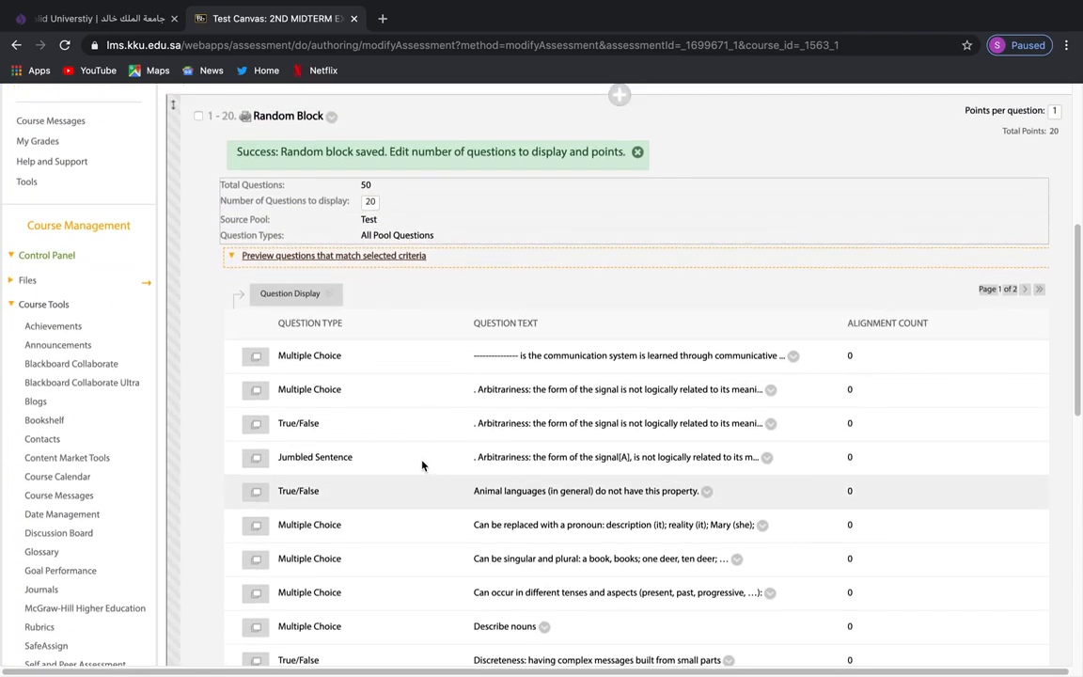
scroll(422, 465, down, 10)
scroll(417, 476, up, 10)
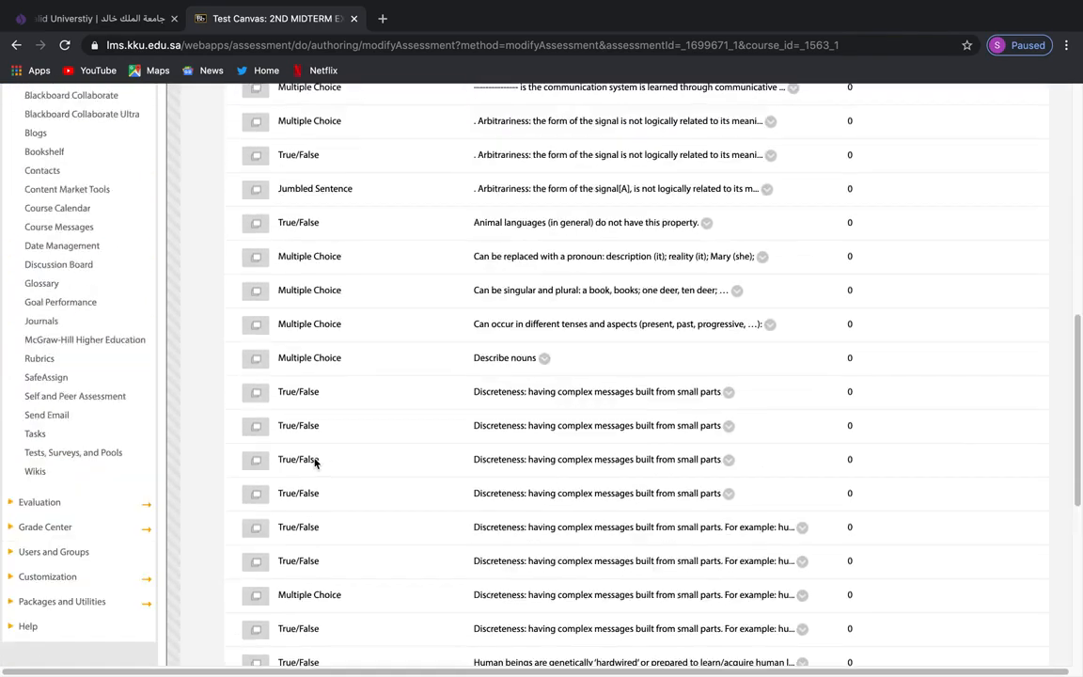
scroll(641, 477, down, 3)
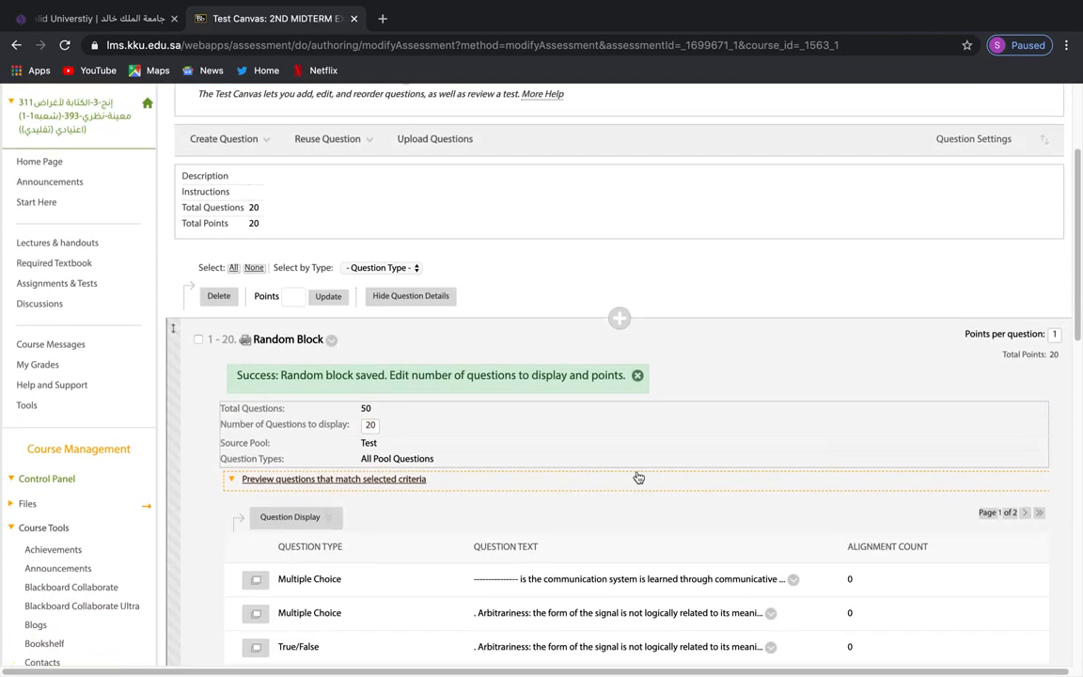
click(406, 484)
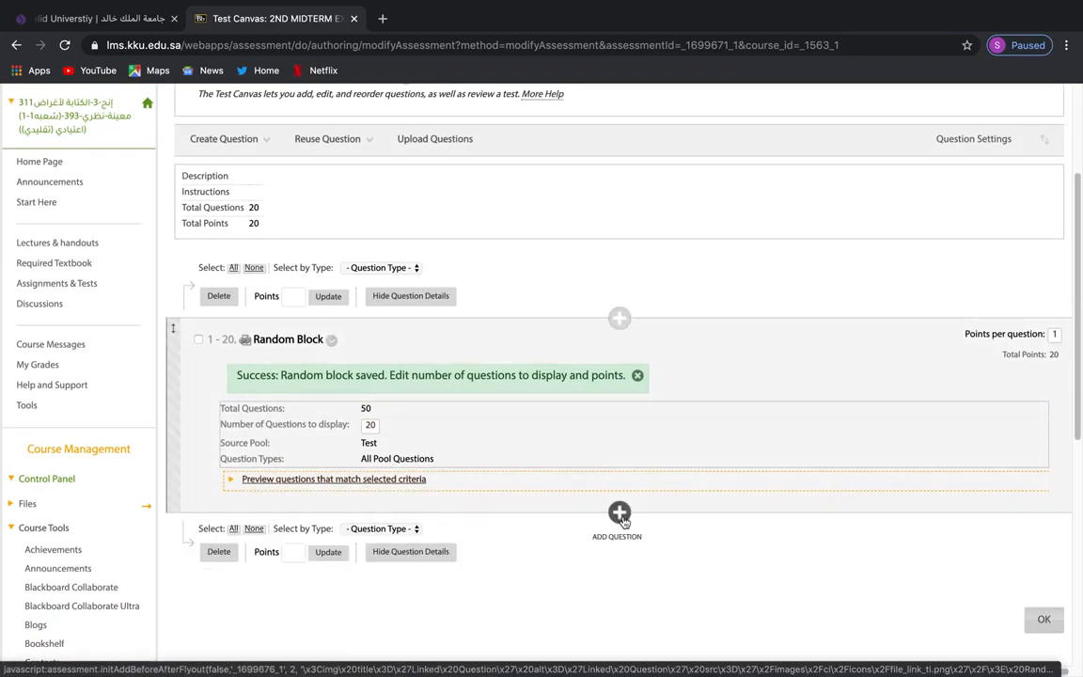
- Finish editing the 2ND MIDTERM EXAM test and return to the list of tests
click(327, 138)
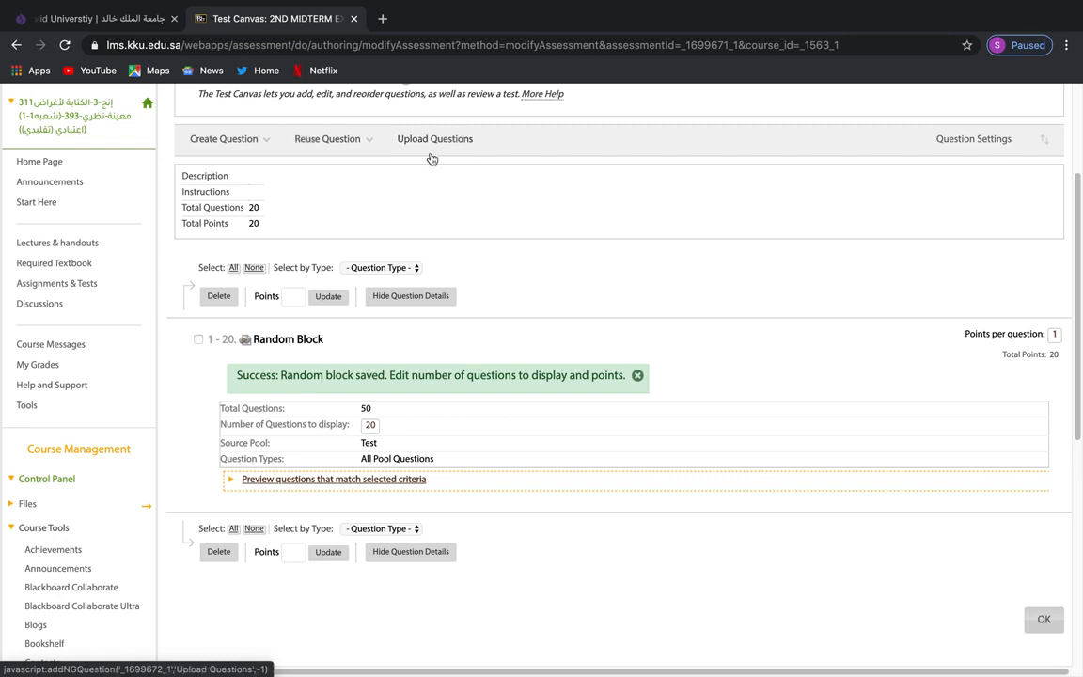
scroll(250, 239, down, 2)
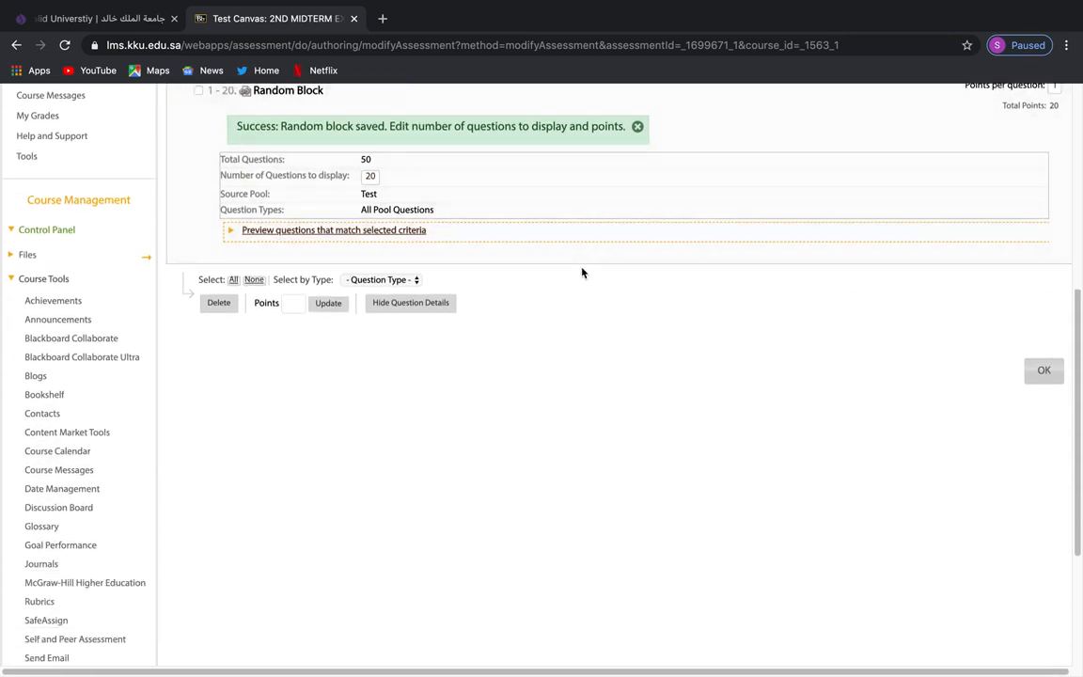
scroll(580, 273, up, 3)
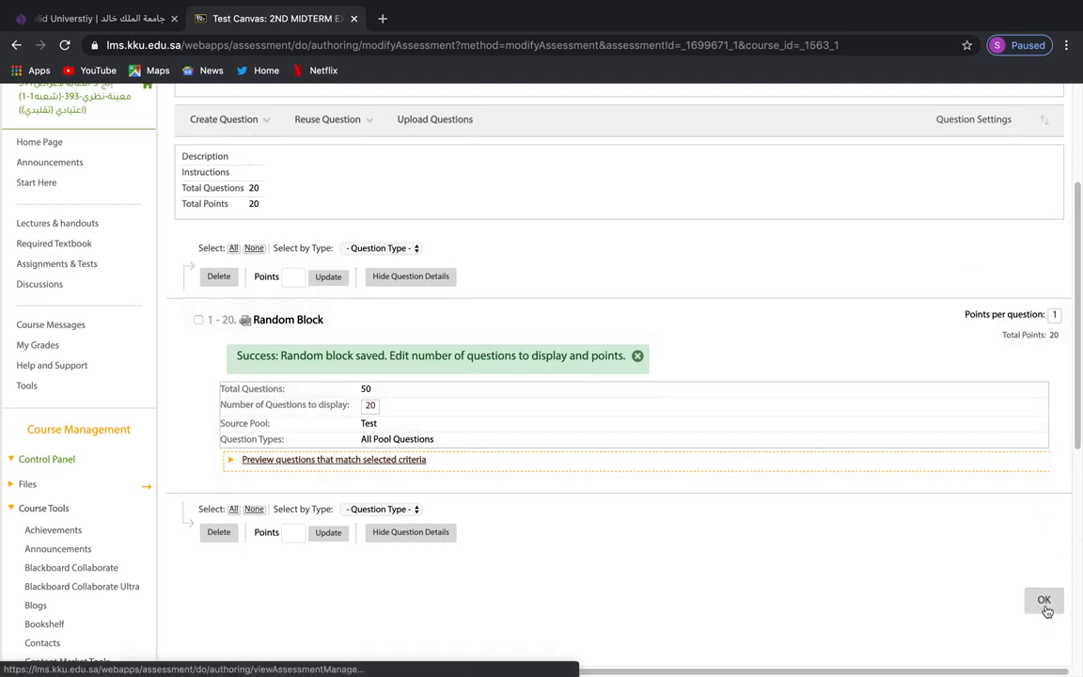
click(1044, 602)
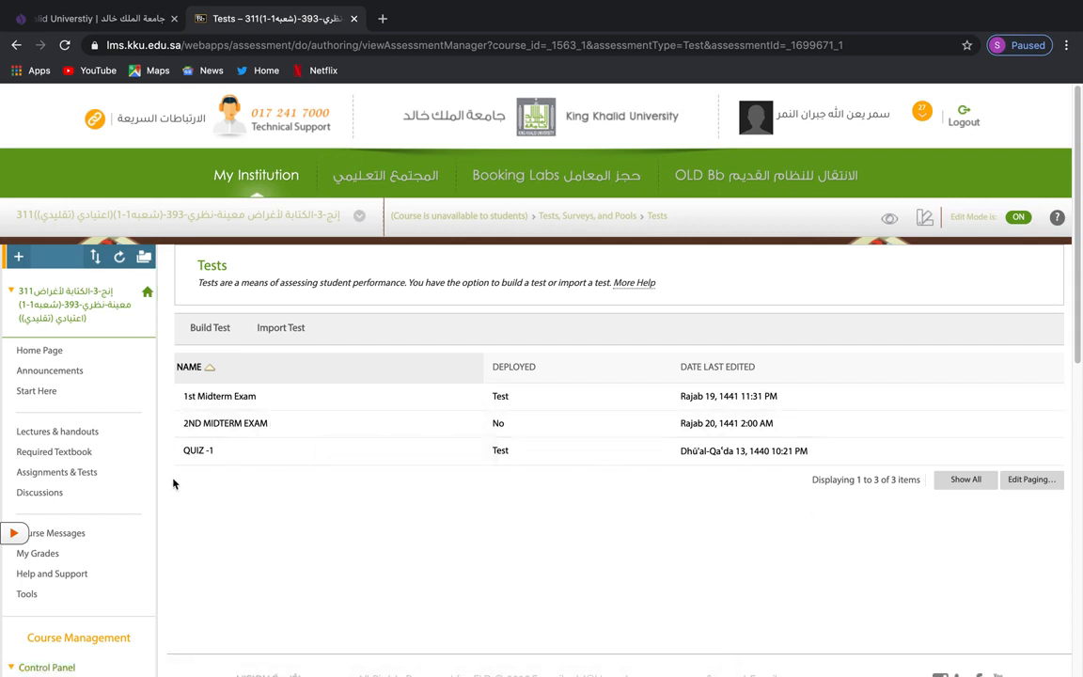
- Open the Test folder in the course's Assignments & Tests area
click(65, 478)
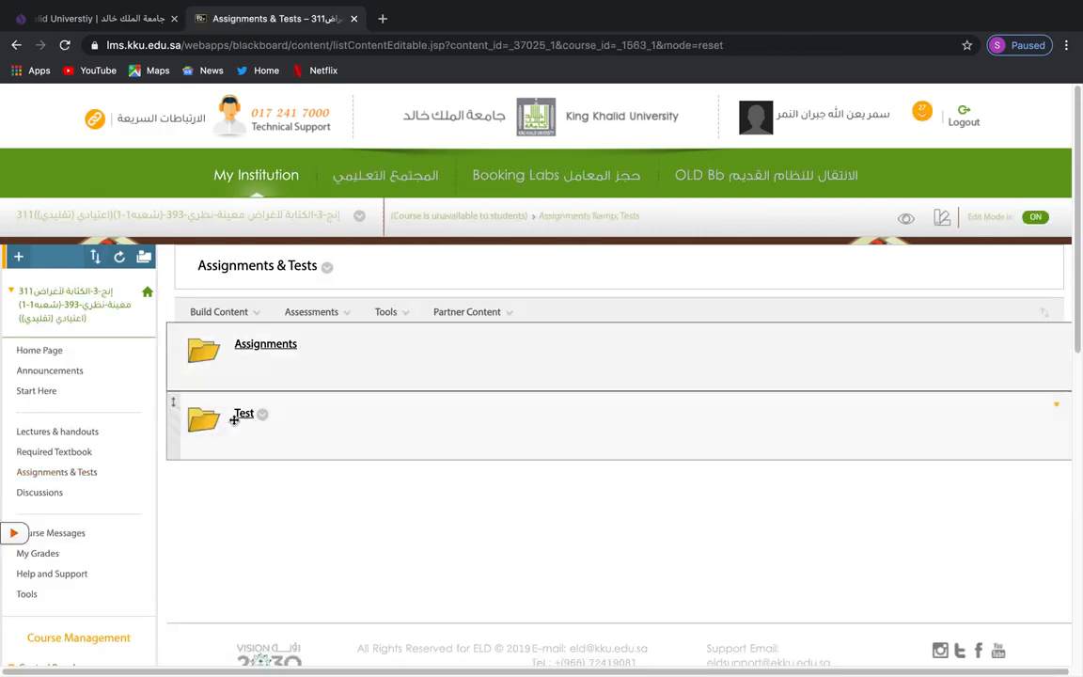
click(244, 414)
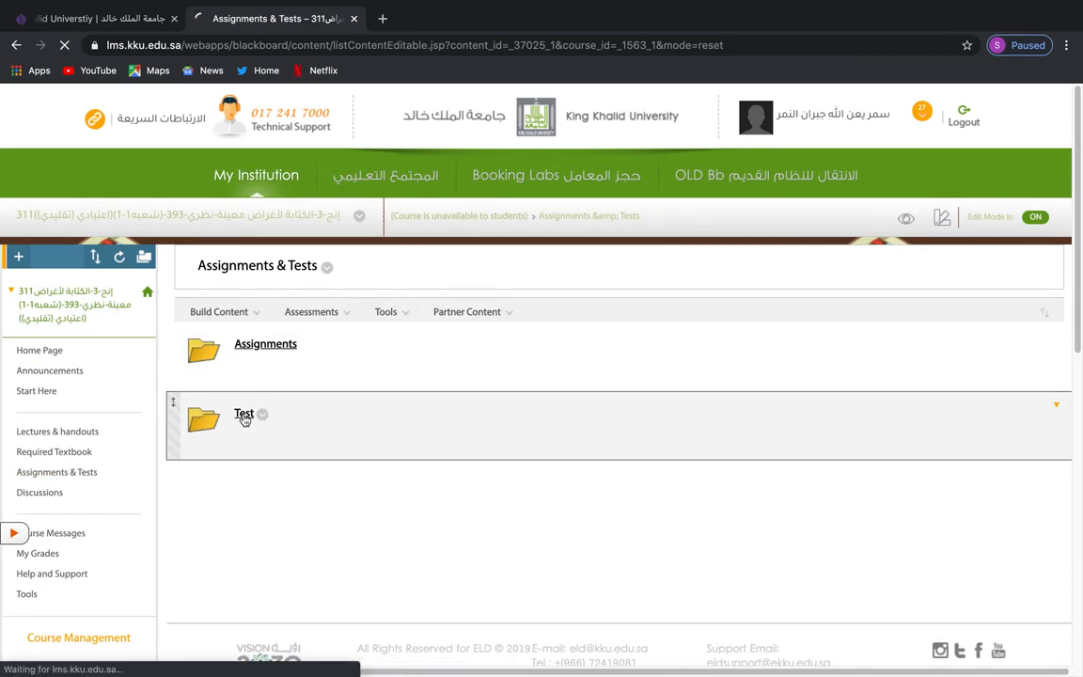
- Try to add the existing 2ND MIDTERM EXAM test to the Test folder
click(315, 312)
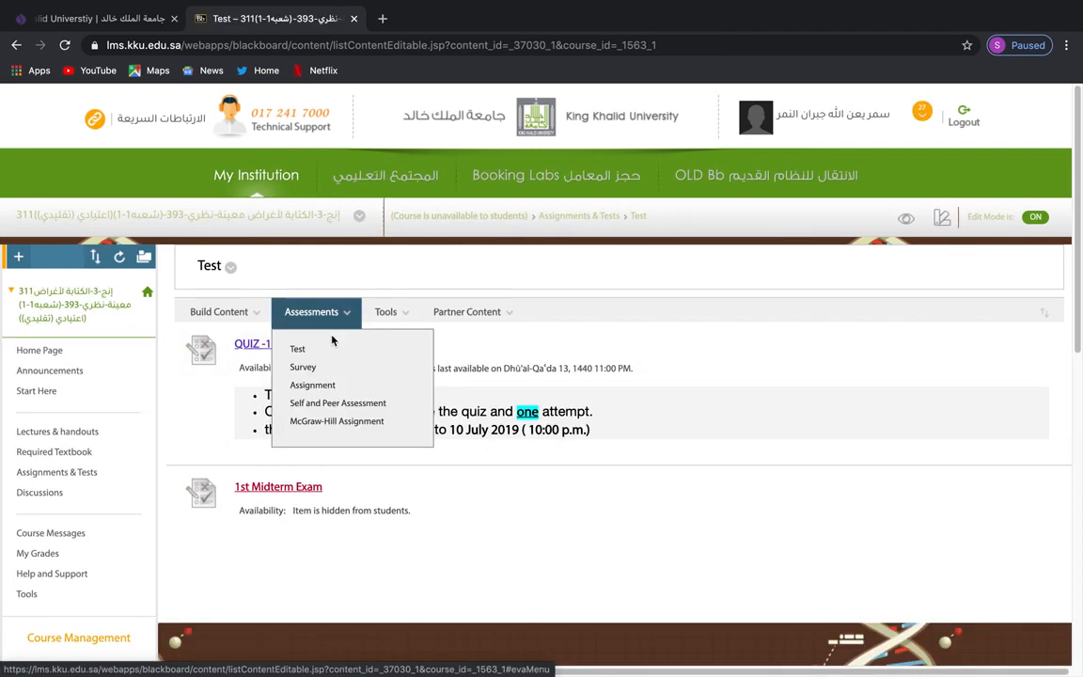
click(298, 349)
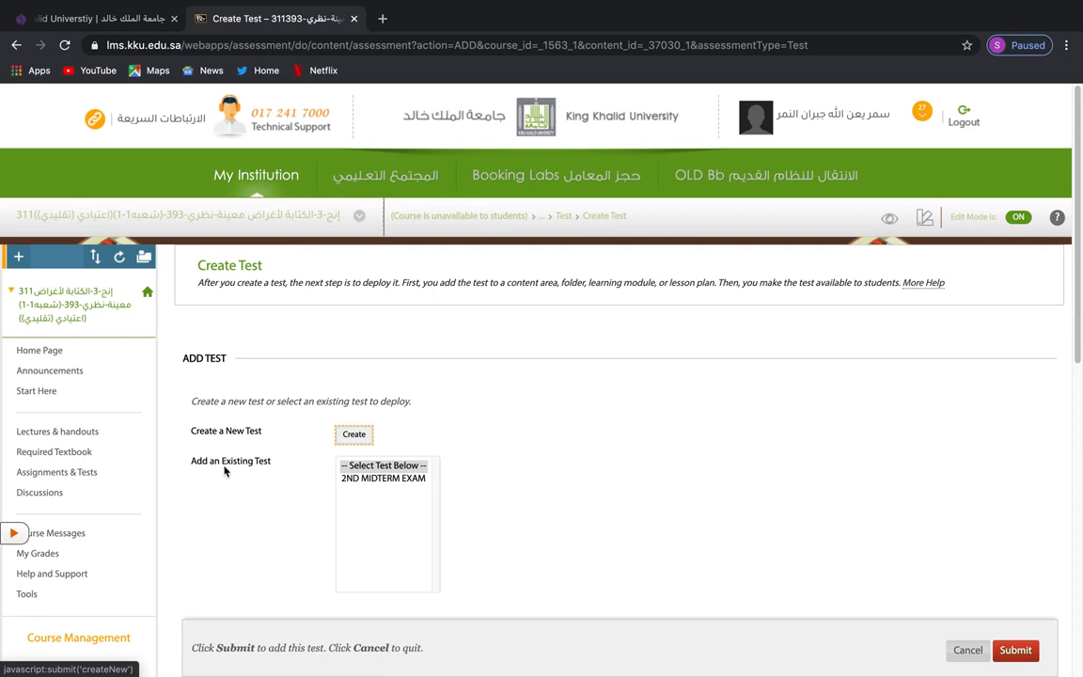
click(355, 480)
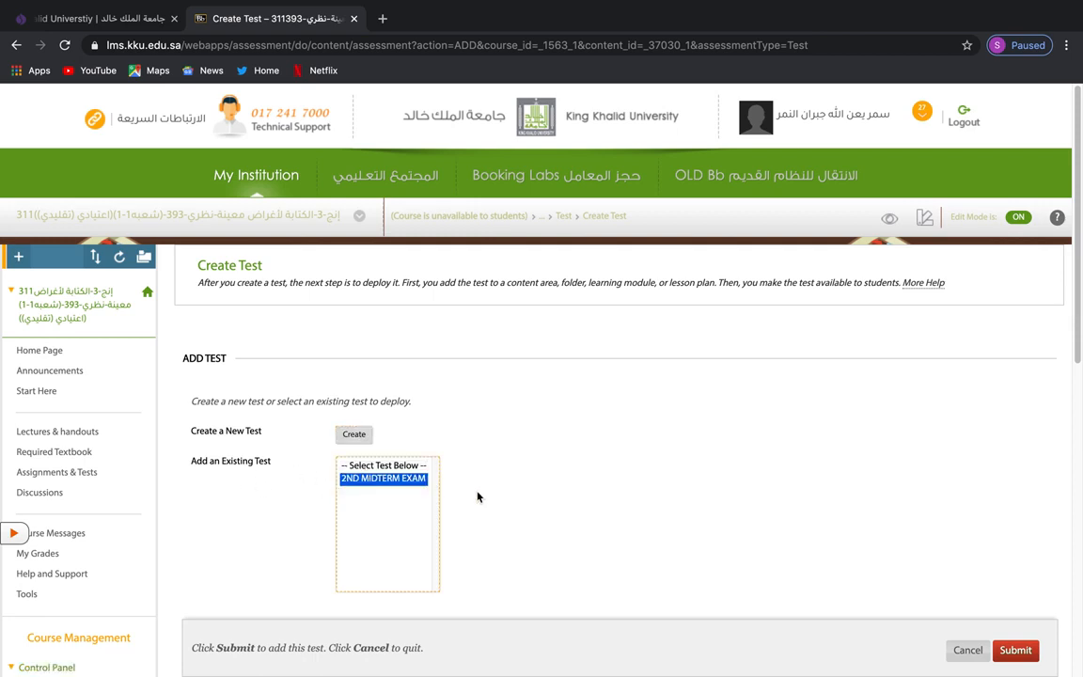
click(1024, 649)
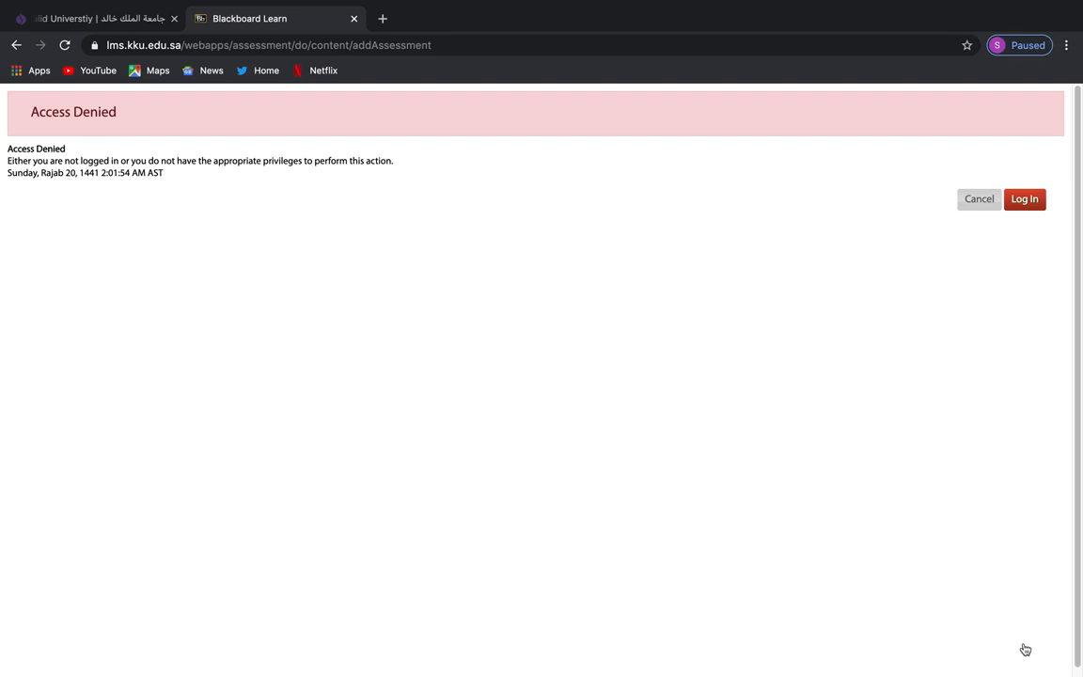
- Log in again with the saved credentials and return to the Test folder in the first listed course's Assignments & Tests area
click(1026, 200)
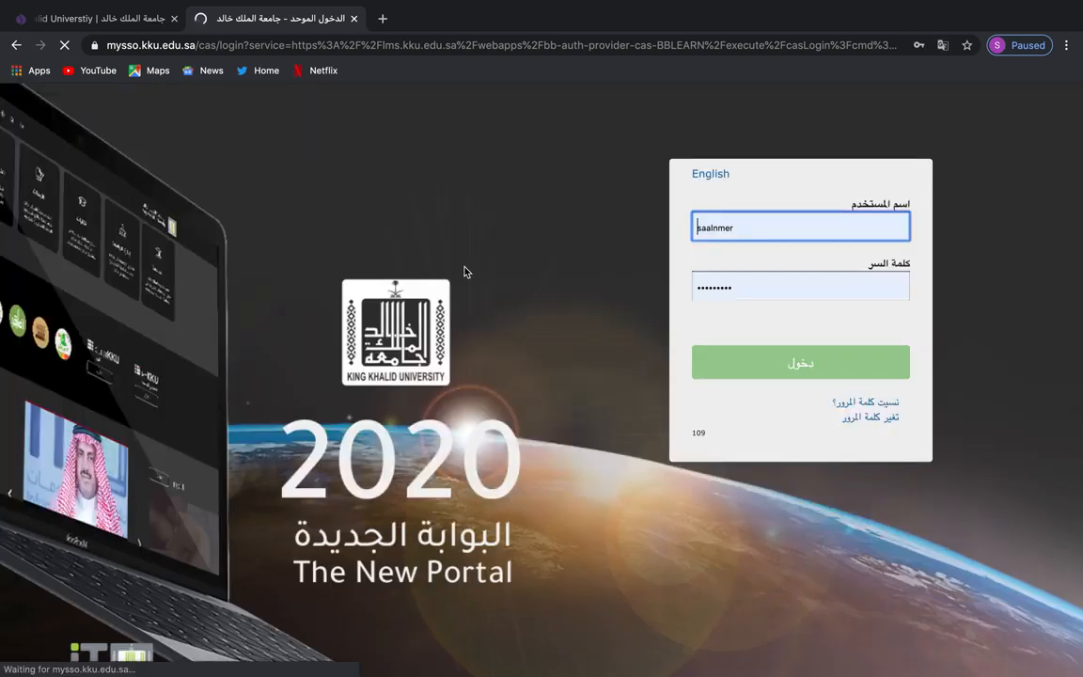
click(766, 373)
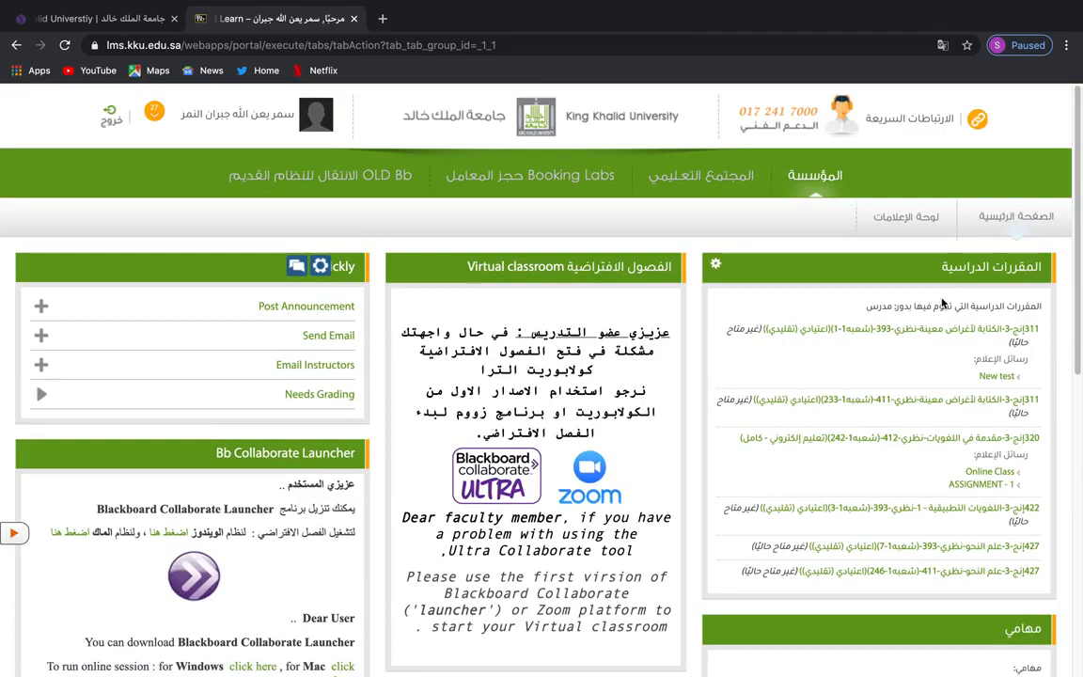
click(935, 331)
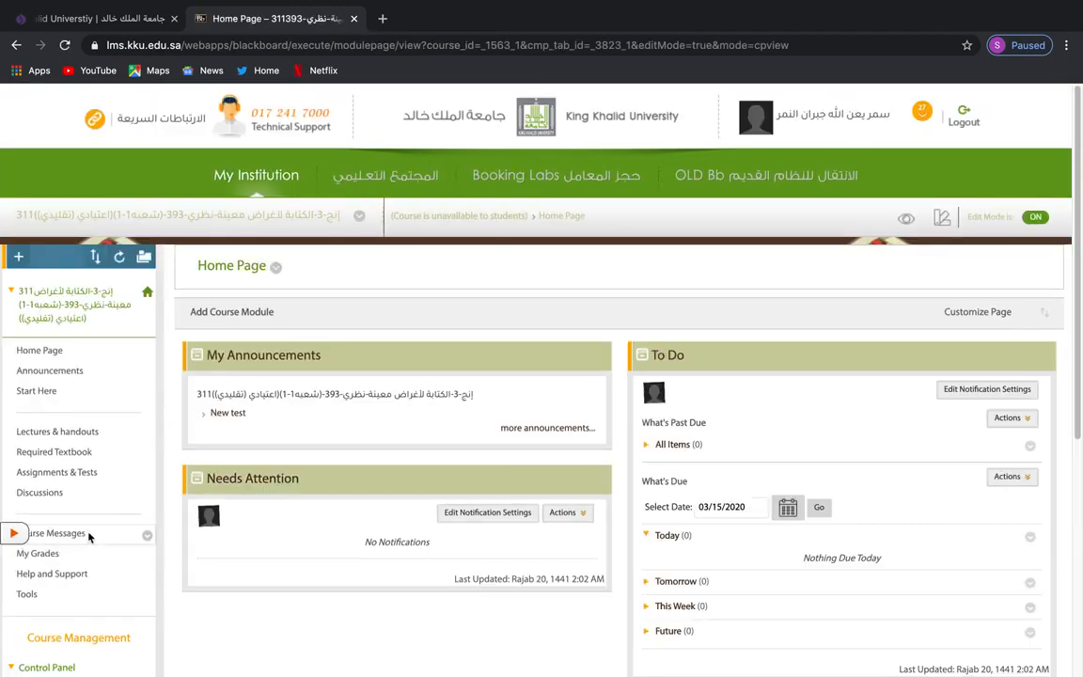
click(58, 472)
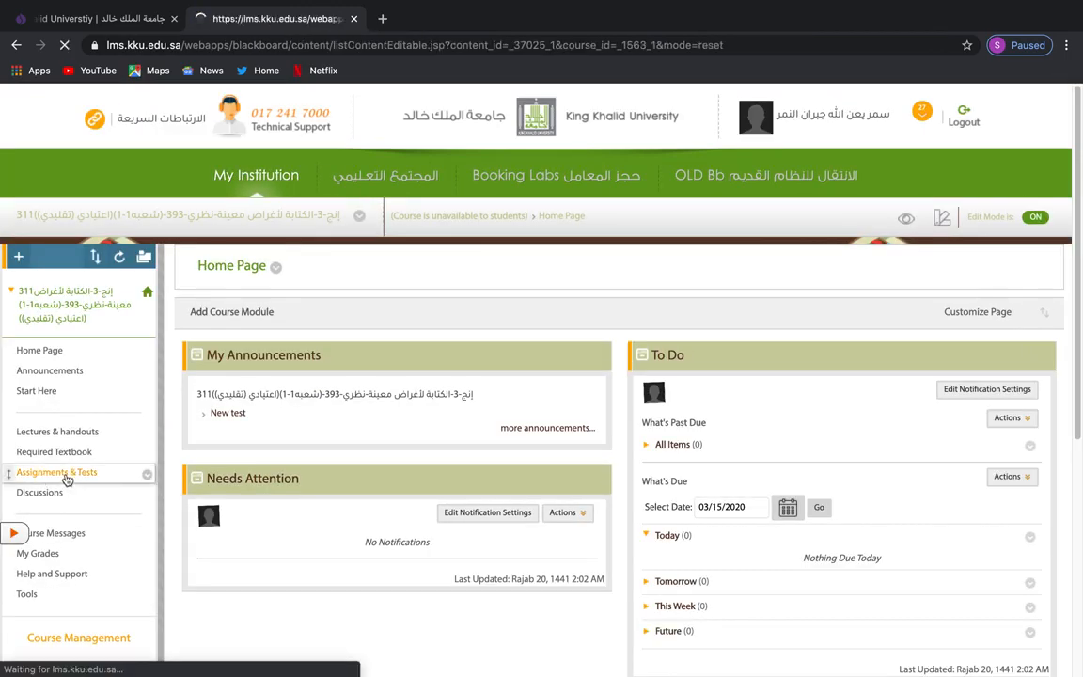
click(243, 414)
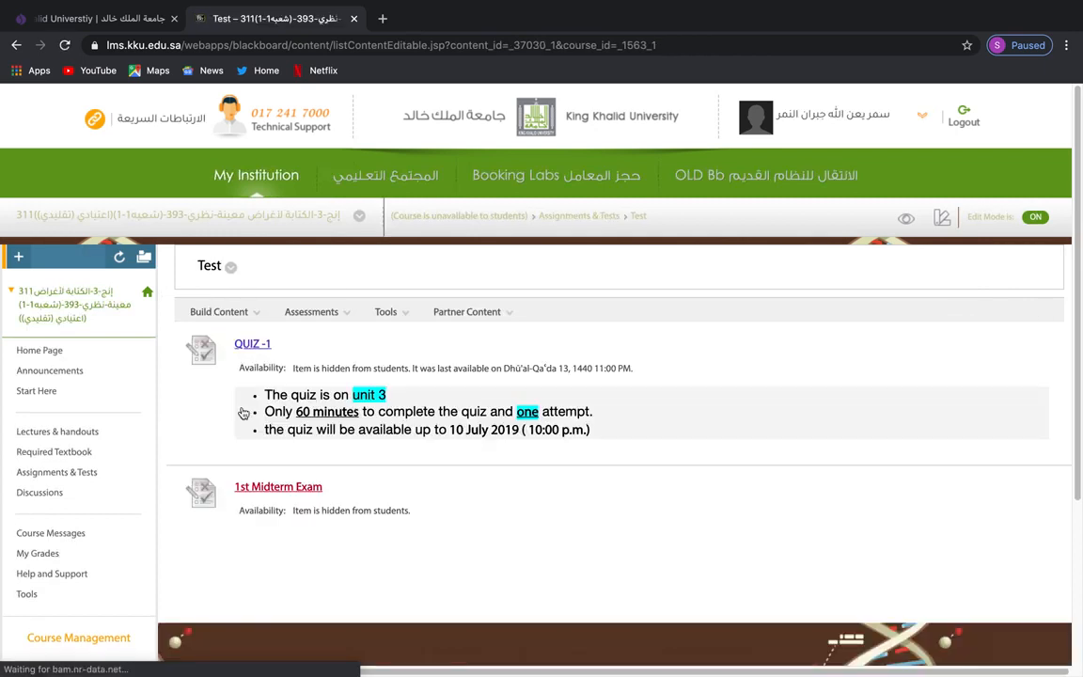
- Deploy the existing 2ND MIDTERM EXAM test in the Test folder
click(315, 312)
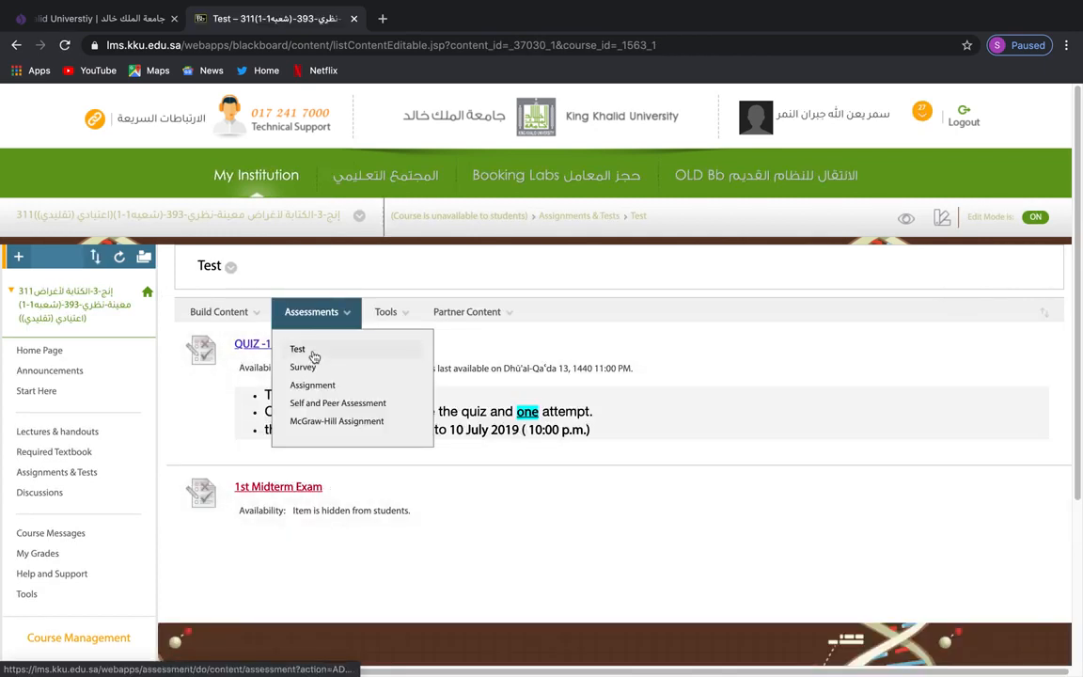
click(297, 350)
click(374, 480)
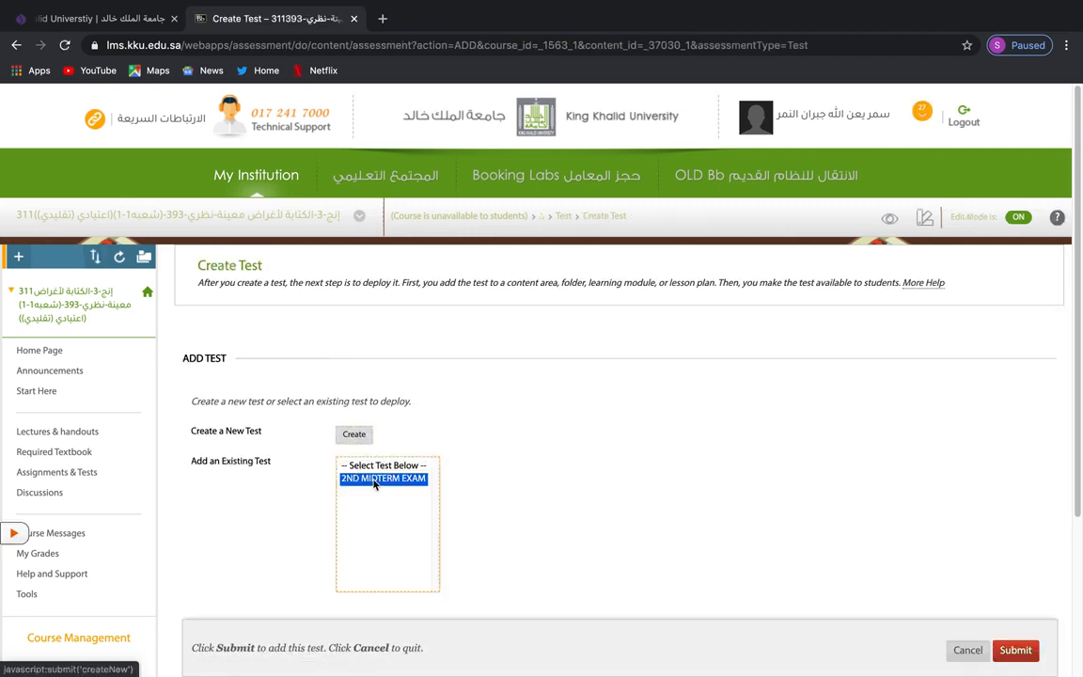
click(1016, 650)
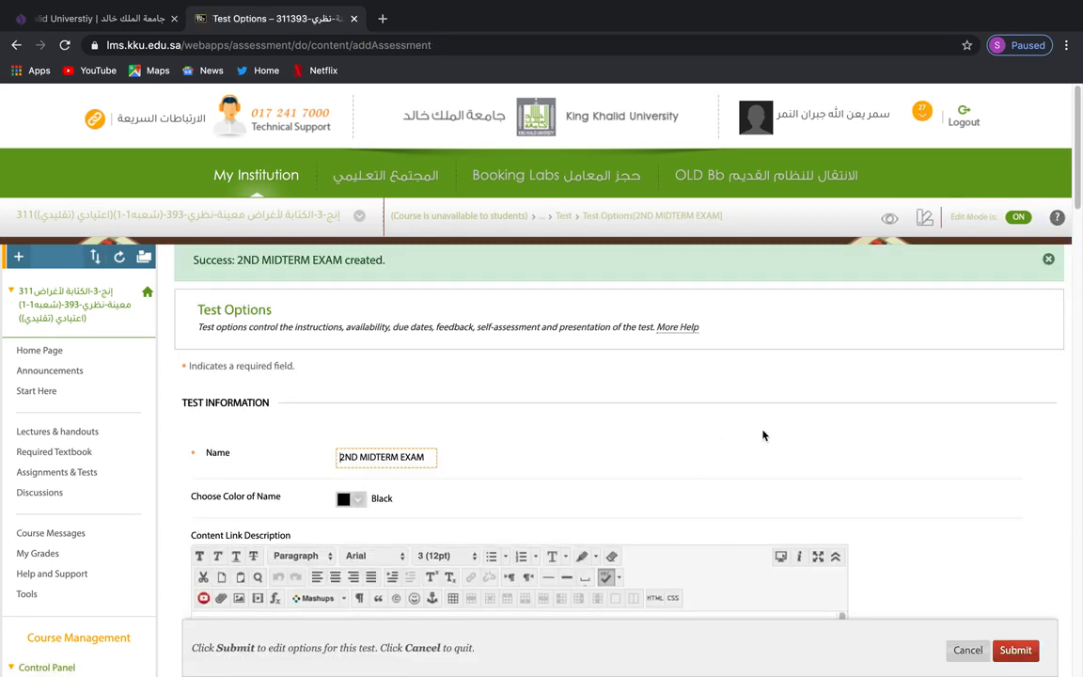
- Set the color of the test's name to Light Green Spring
scroll(498, 441, down, 1)
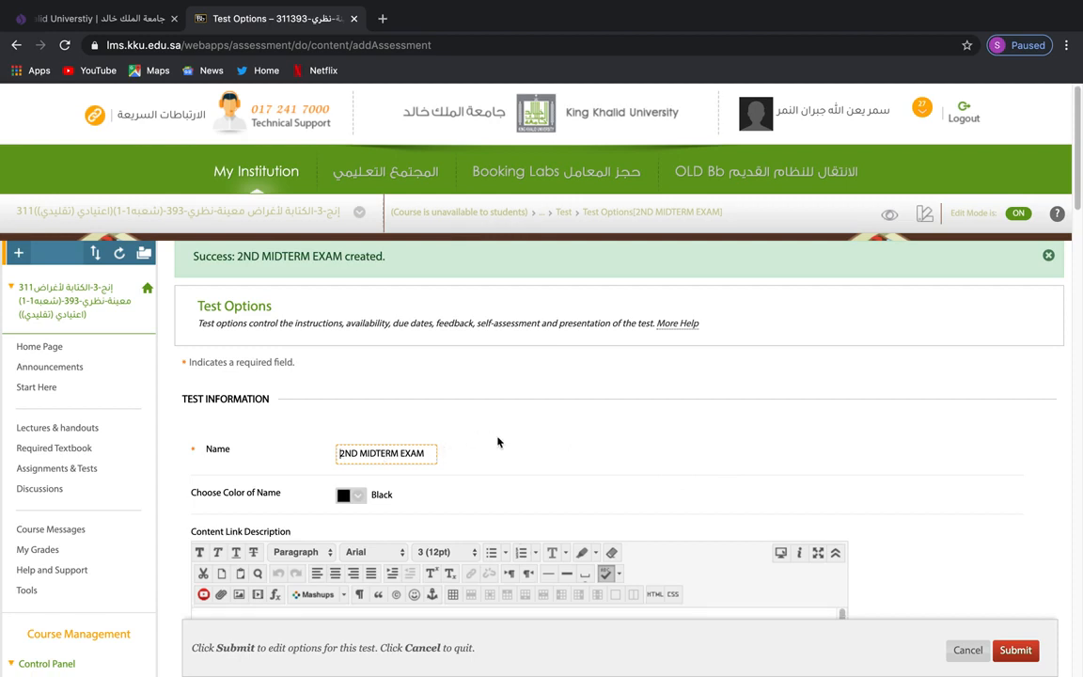
scroll(498, 442, down, 3)
click(357, 281)
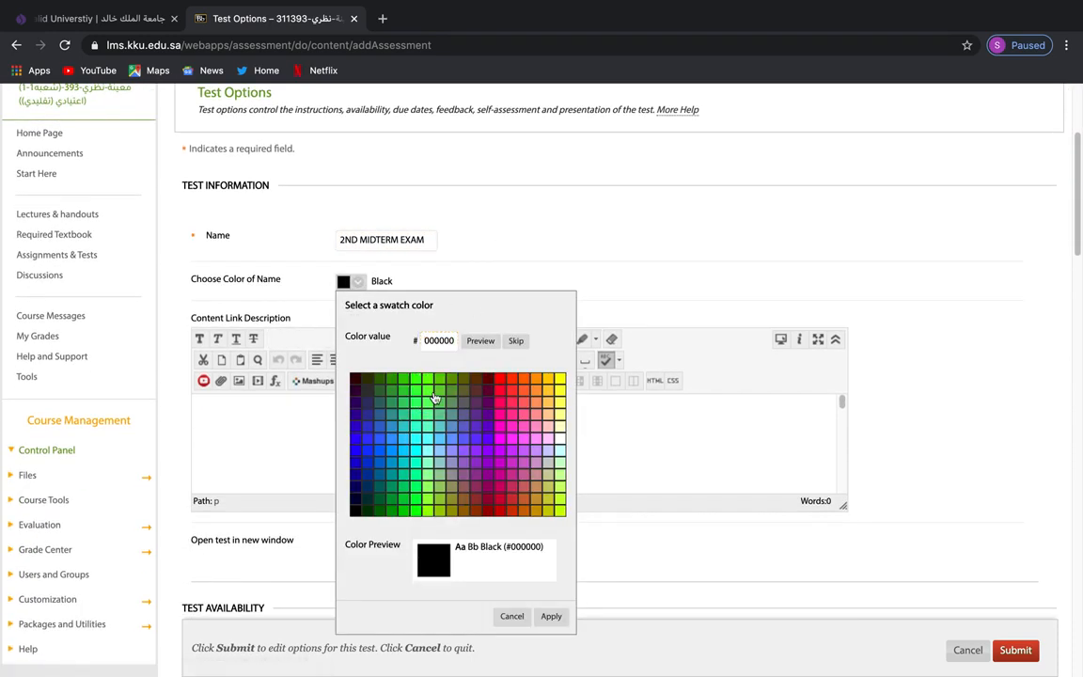
click(435, 399)
click(551, 615)
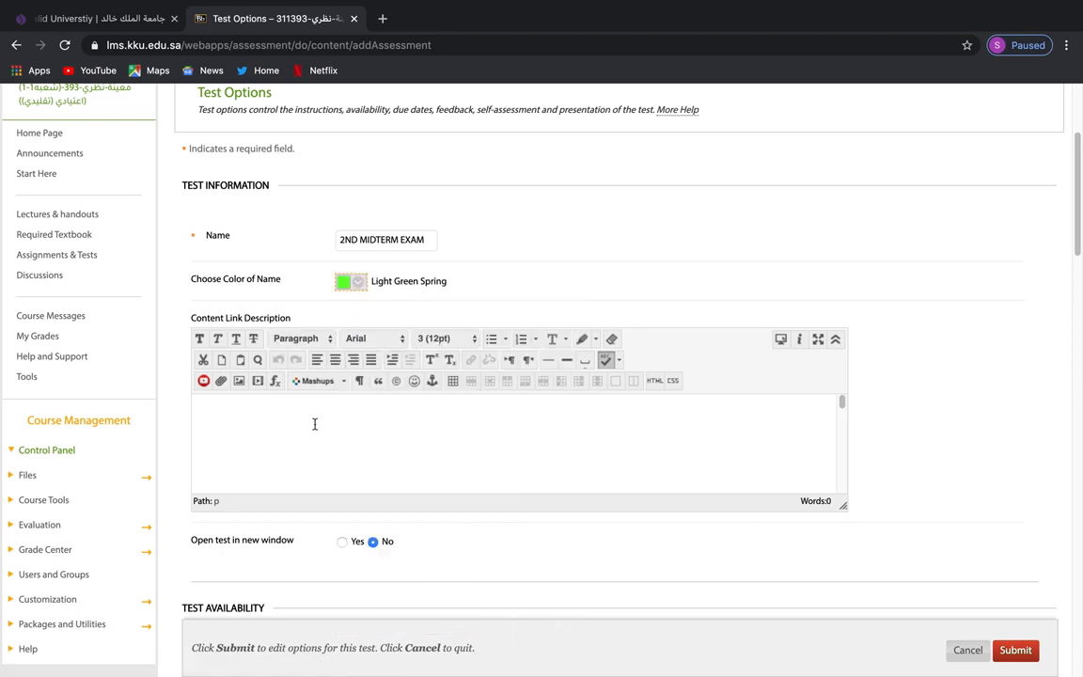
- Enable a new announcement for the test, keeping it unavailable to students and multiple attempts off
scroll(515, 311, down, 3)
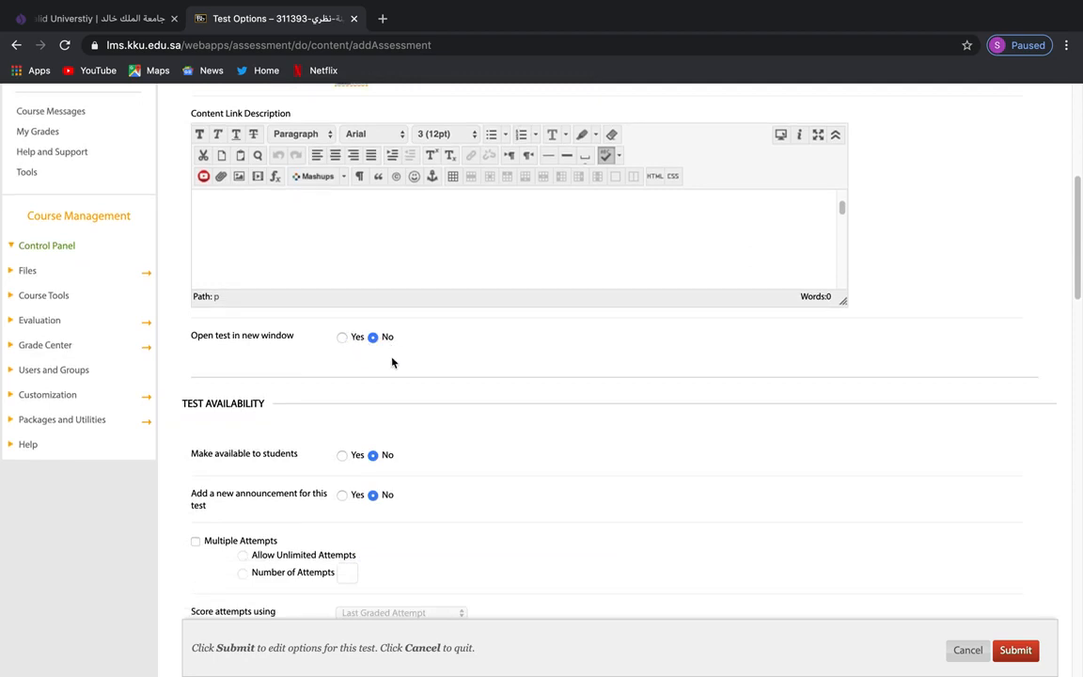
scroll(412, 397, down, 2)
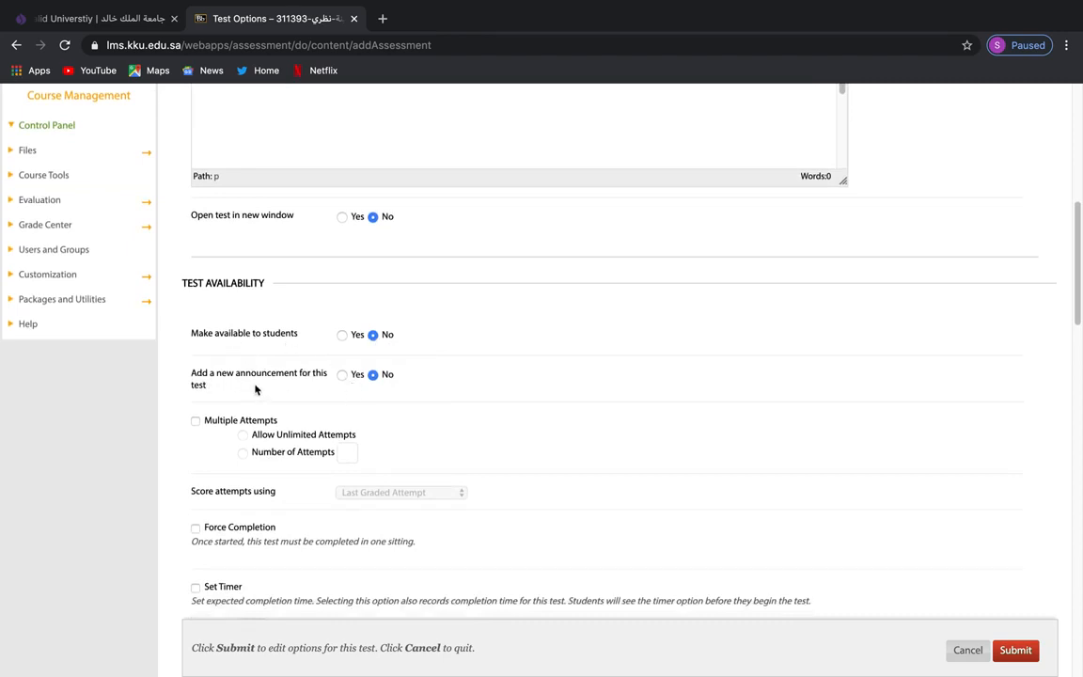
click(342, 374)
click(343, 336)
click(373, 335)
scroll(388, 349, down, 1)
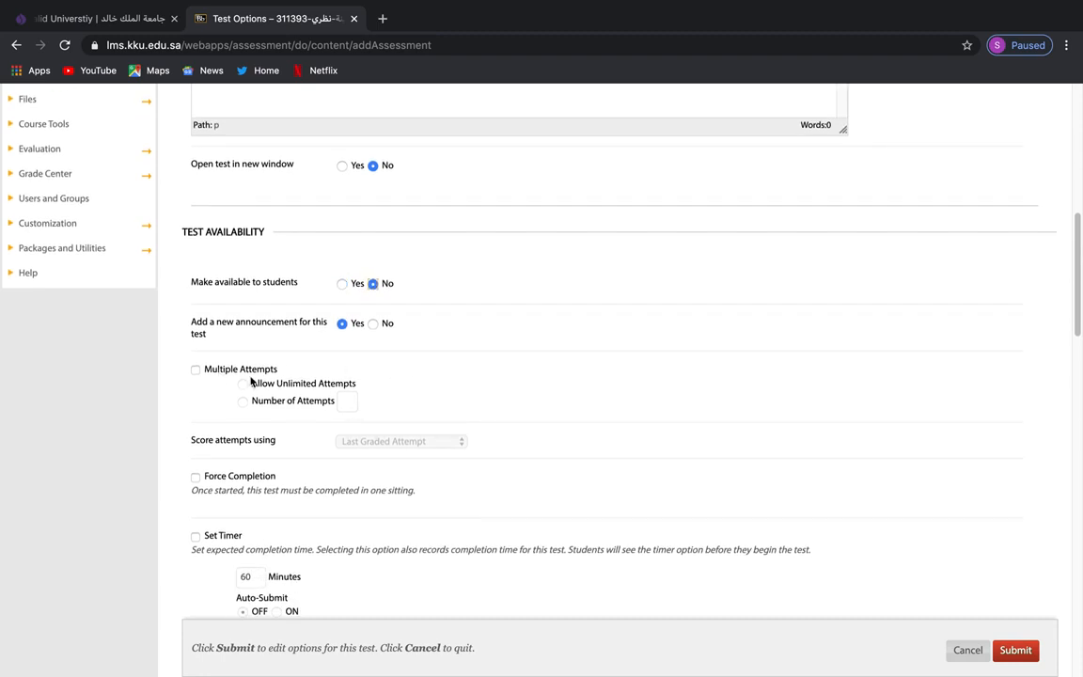
click(195, 370)
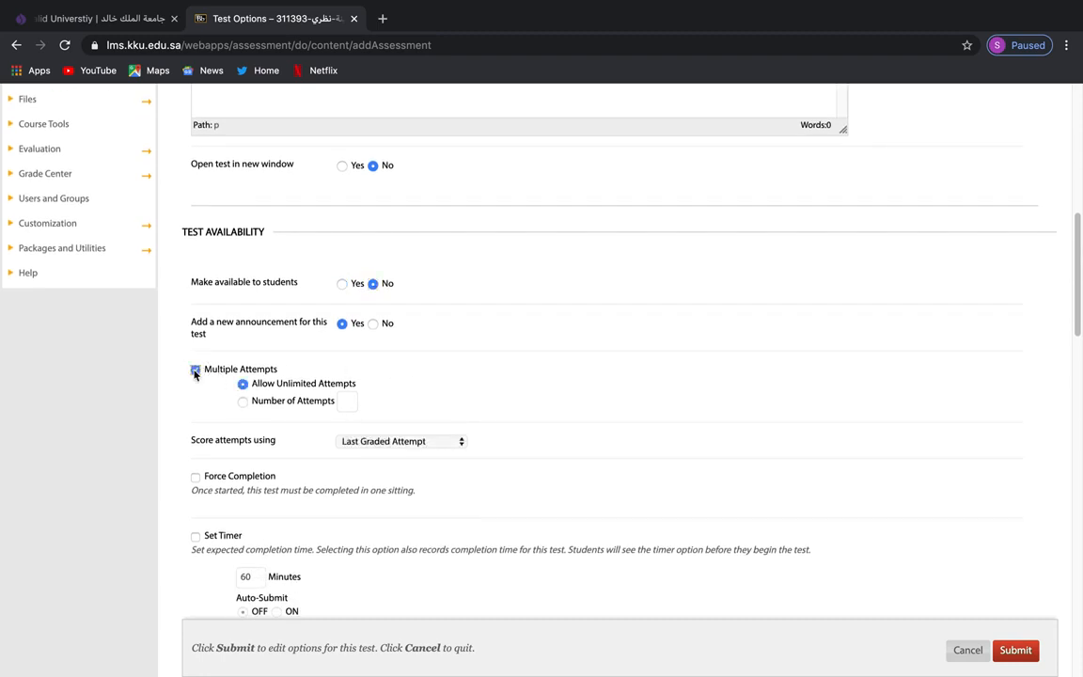
click(196, 369)
- Turn on Force Completion and a 60-minute timer with Auto-Submit set to ON
scroll(295, 476, down, 3)
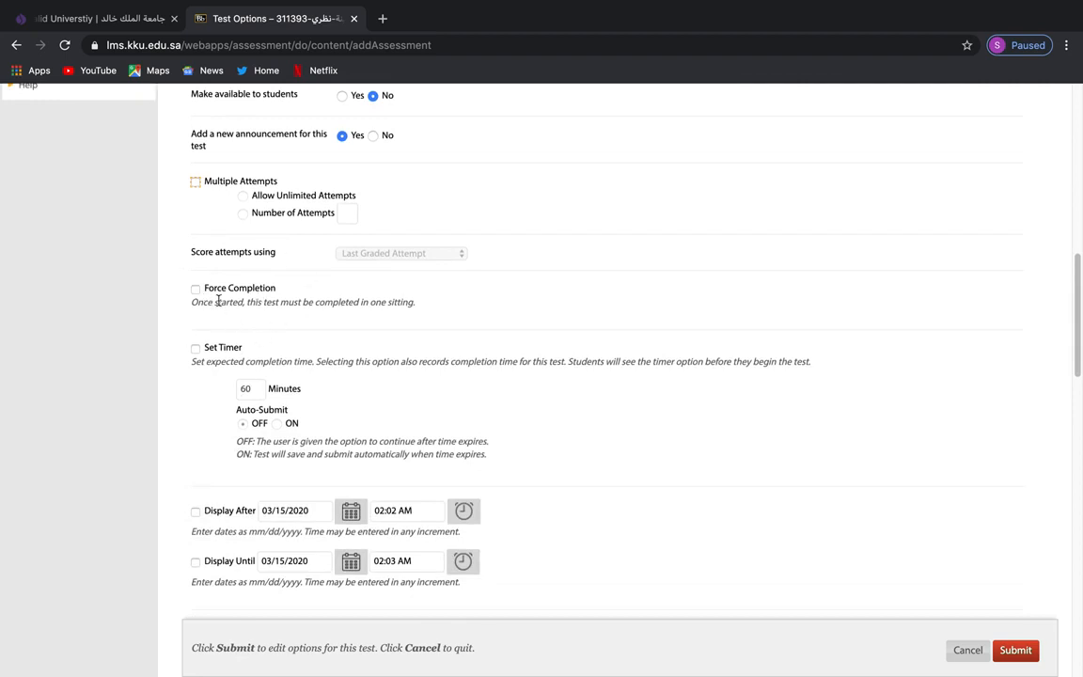
click(197, 289)
click(195, 349)
click(254, 387)
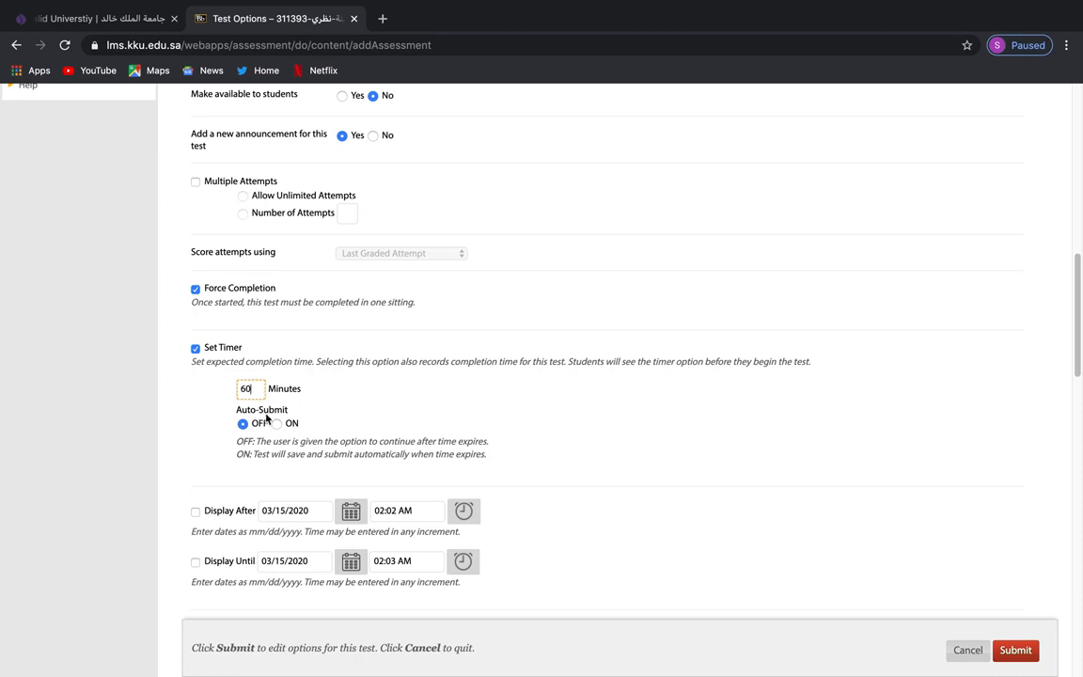
click(276, 424)
- Set the due date to 03/15/2020 at 03:30 AM and disallow starting the test once it has passed
scroll(392, 438, down, 3)
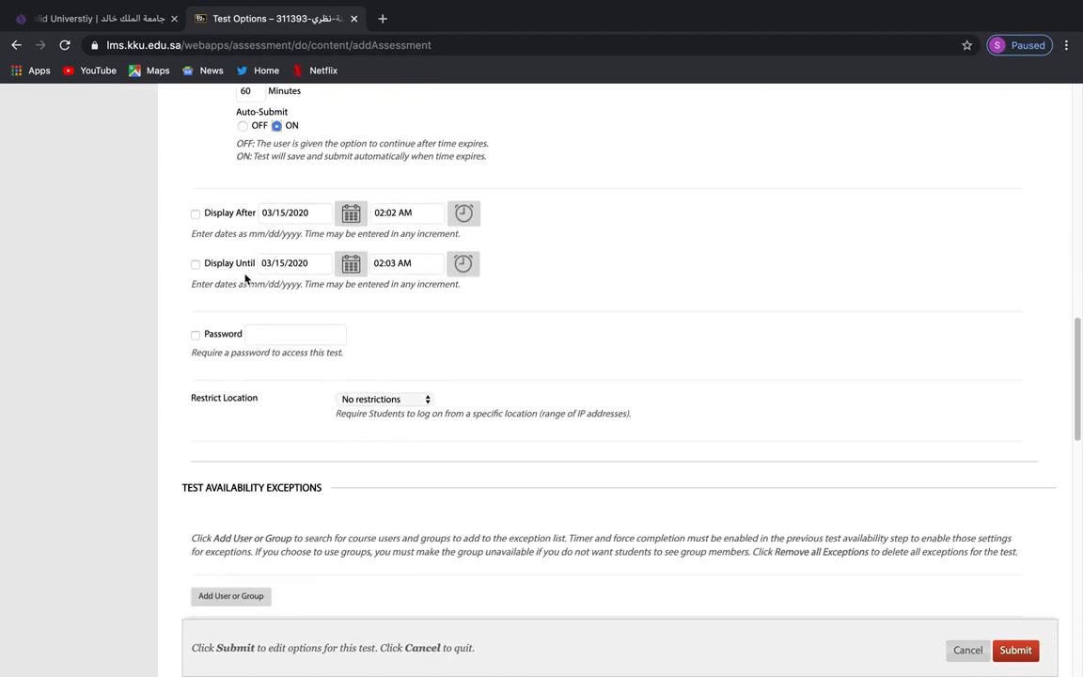
scroll(266, 311, down, 2)
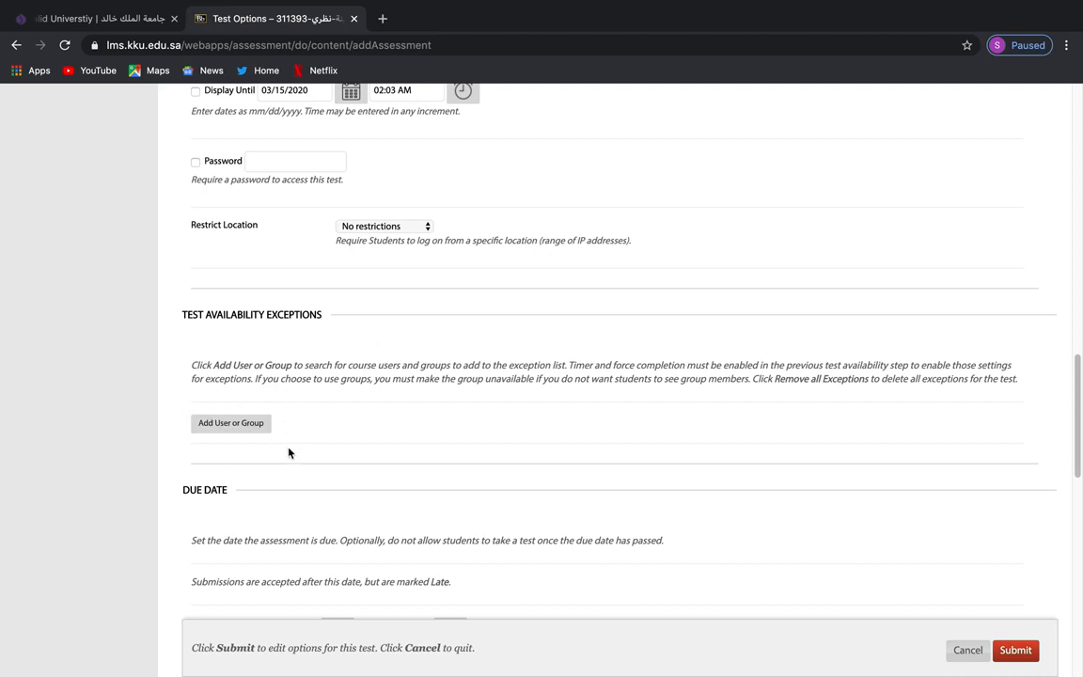
scroll(441, 472, down, 3)
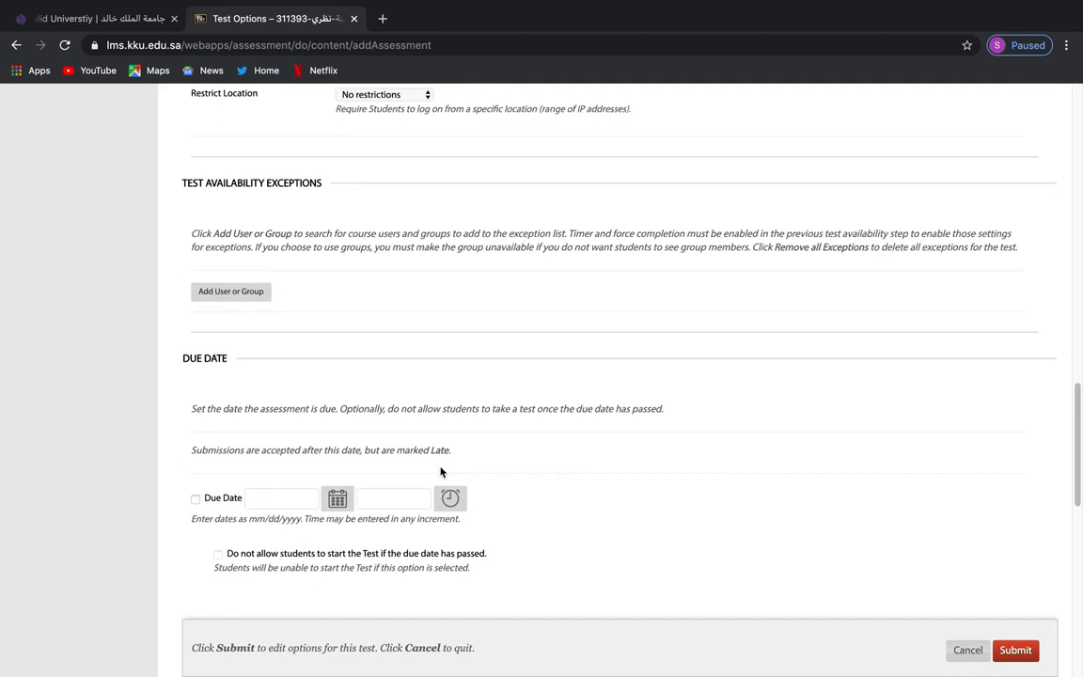
scroll(441, 472, down, 2)
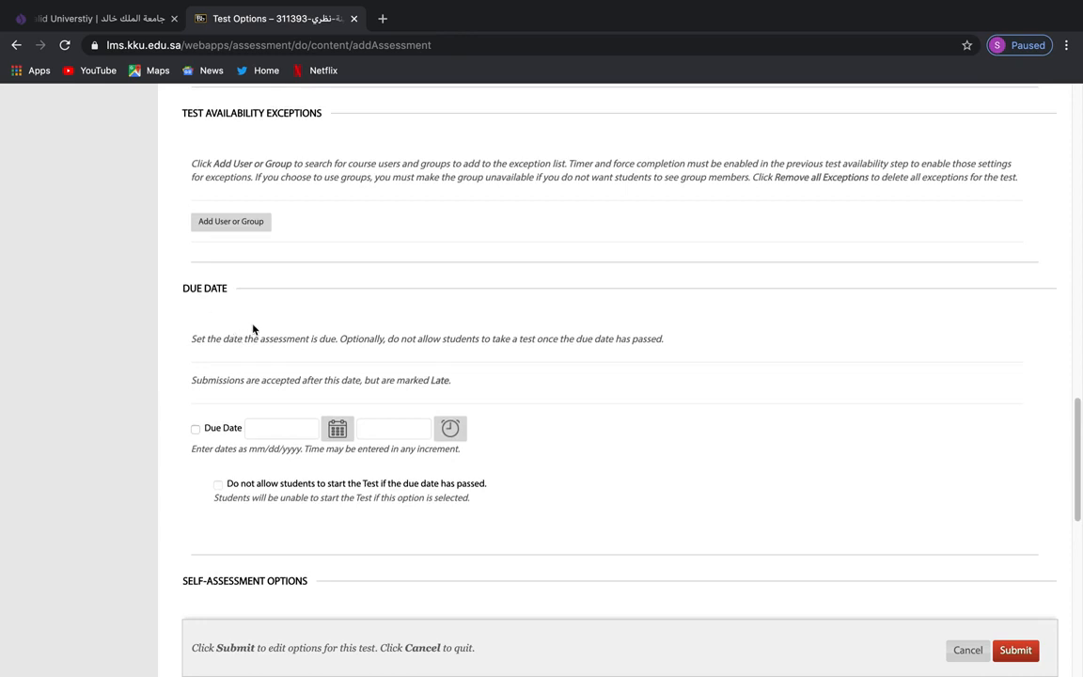
click(194, 429)
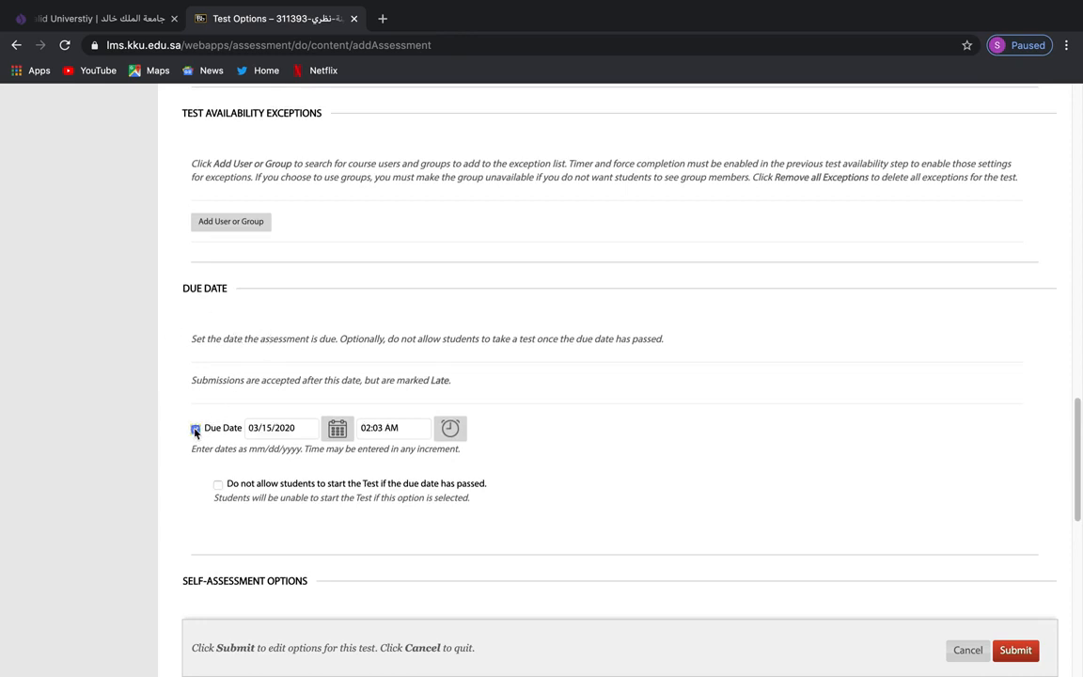
click(450, 428)
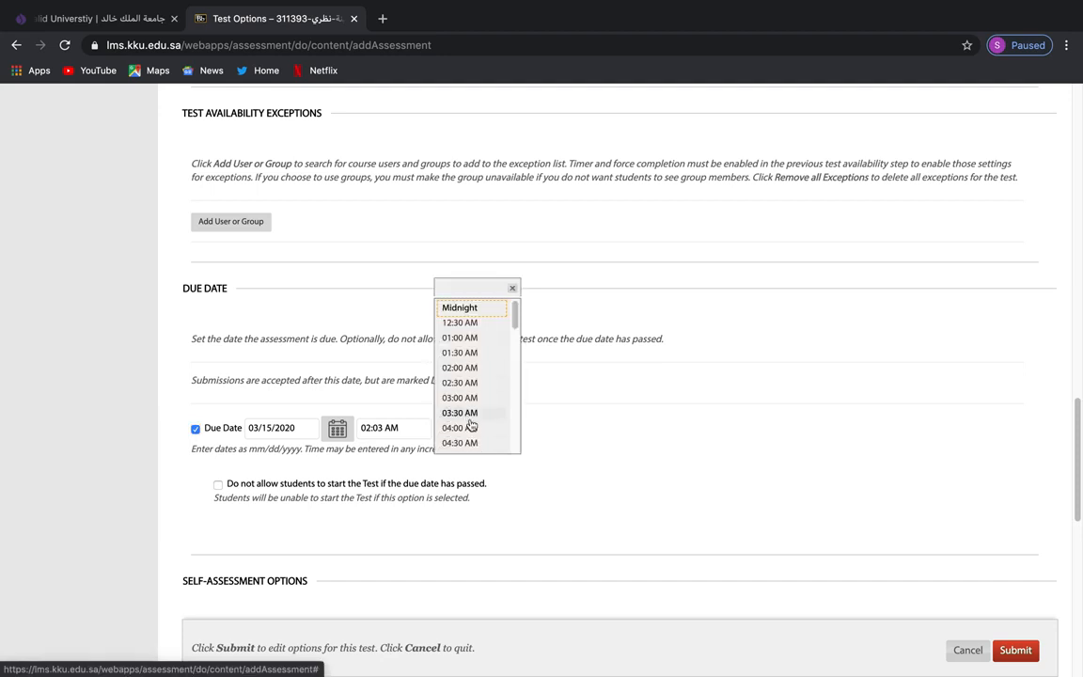
scroll(471, 437, down, 1)
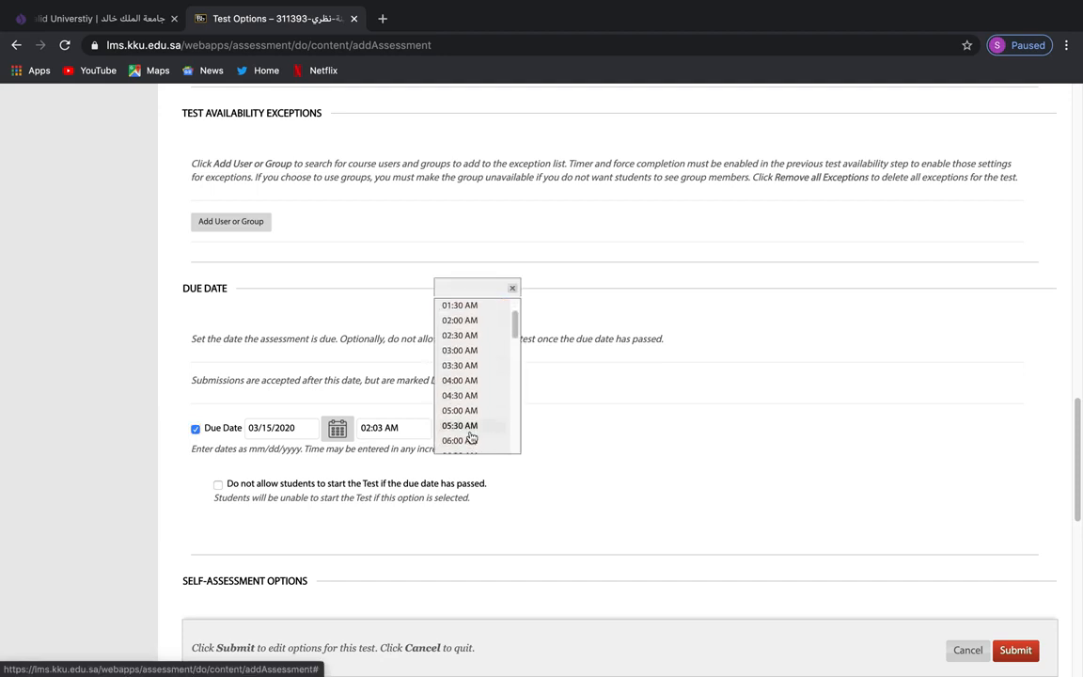
click(465, 371)
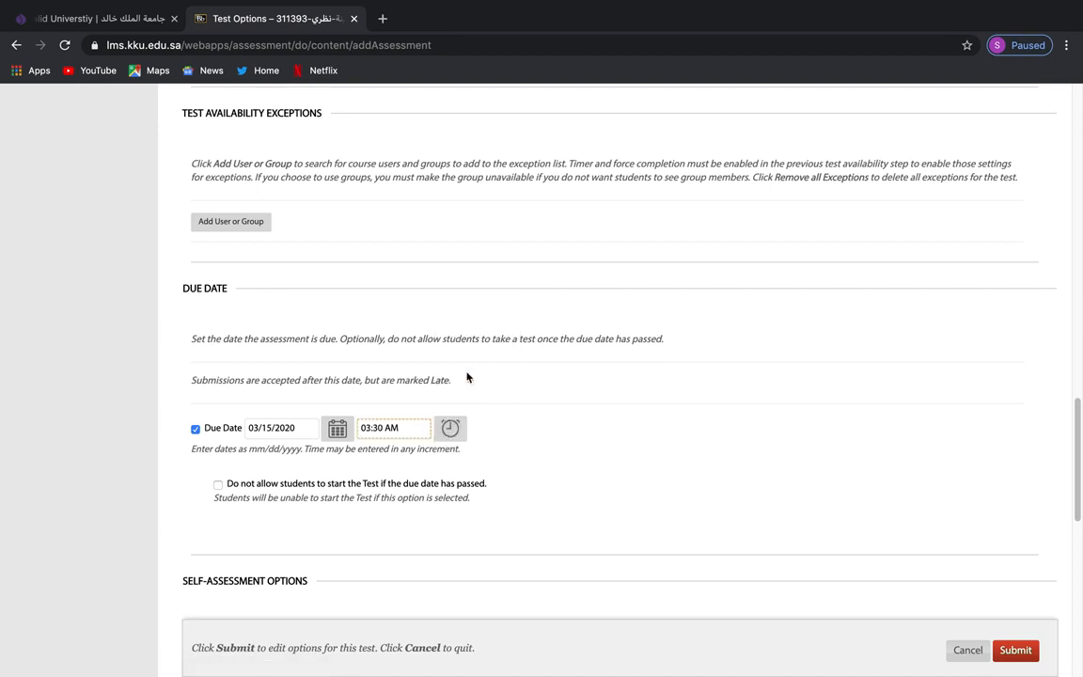
scroll(372, 540, down, 1)
scroll(371, 542, down, 1)
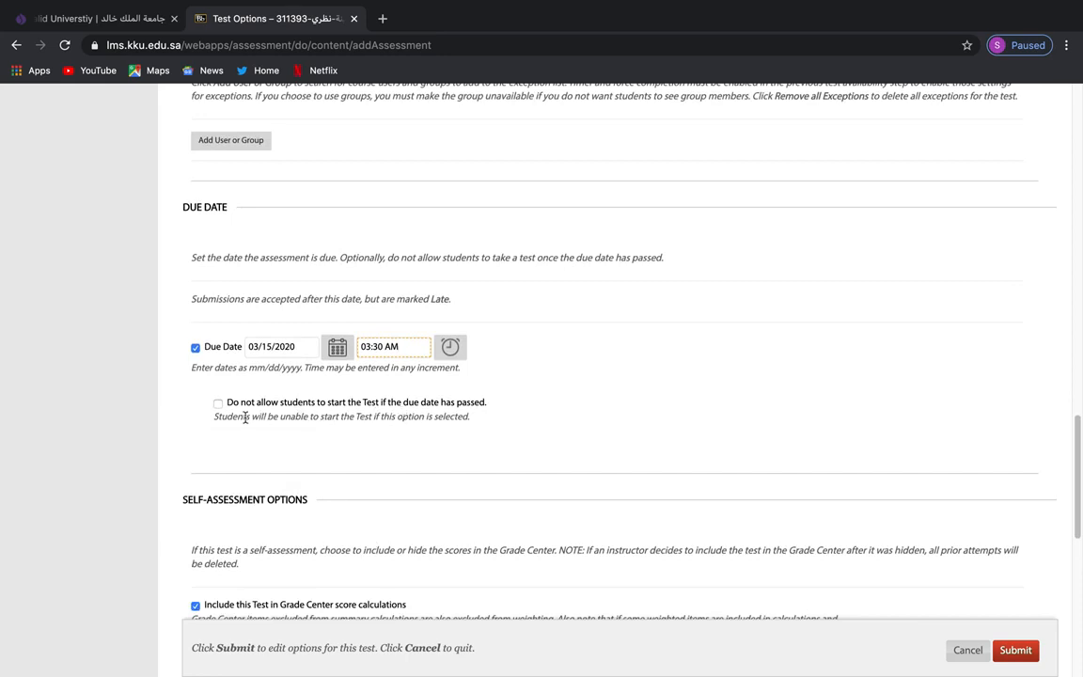
click(217, 403)
- Show students the all, correct and submitted answers of the test After Due Date
scroll(358, 436, down, 3)
scroll(357, 435, down, 2)
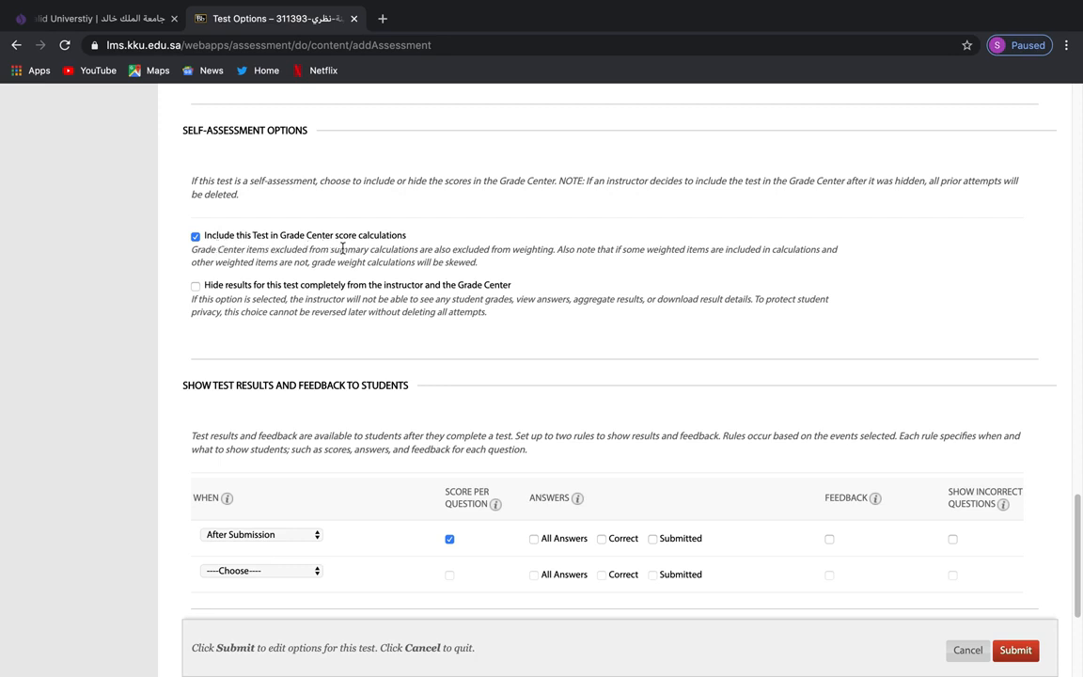
scroll(409, 311, down, 2)
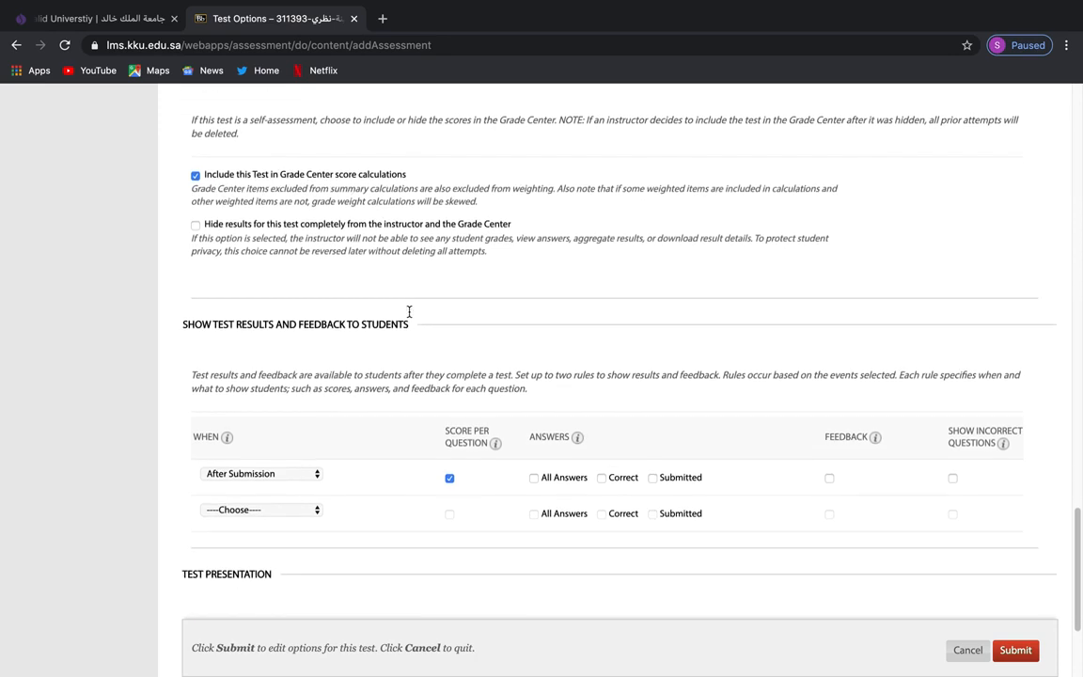
scroll(409, 311, down, 1)
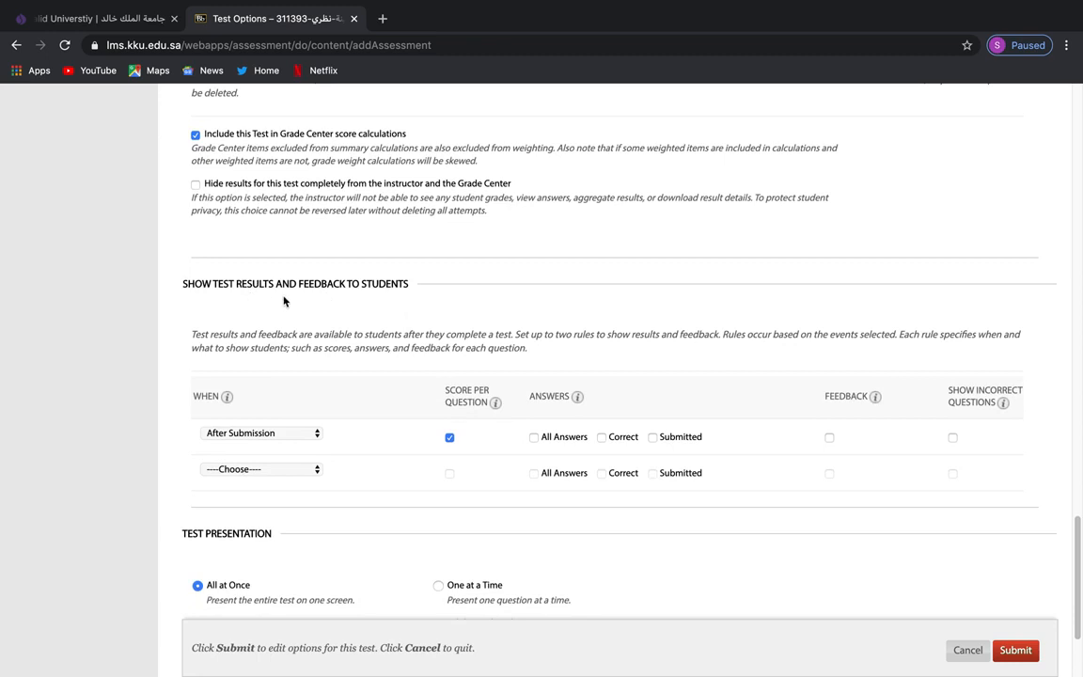
scroll(302, 364, down, 2)
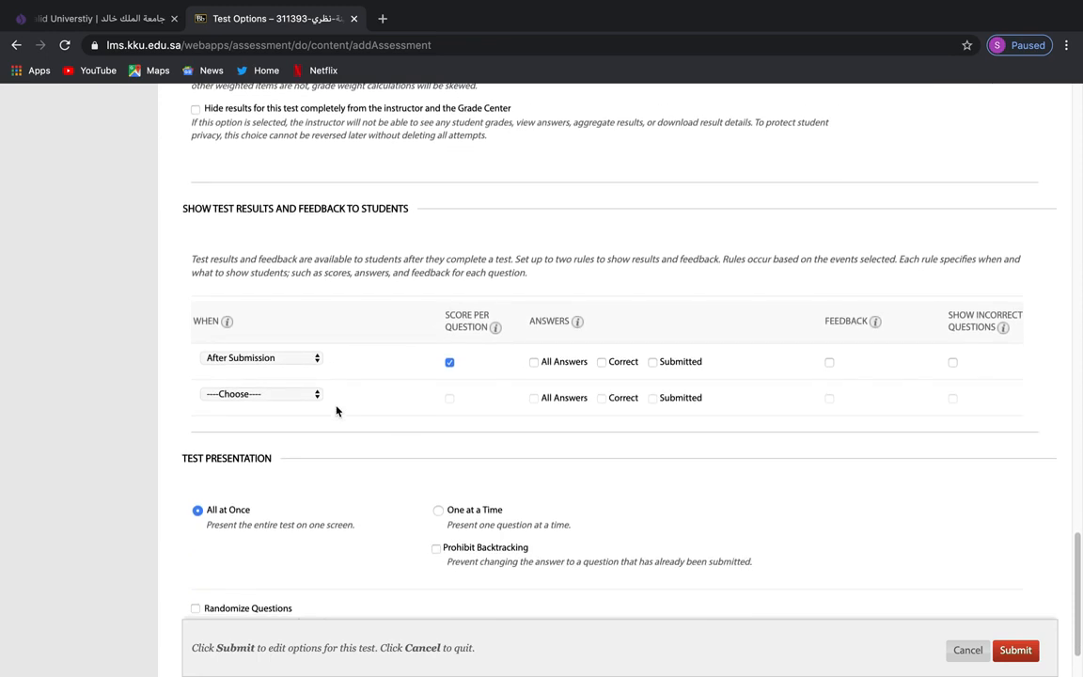
click(307, 364)
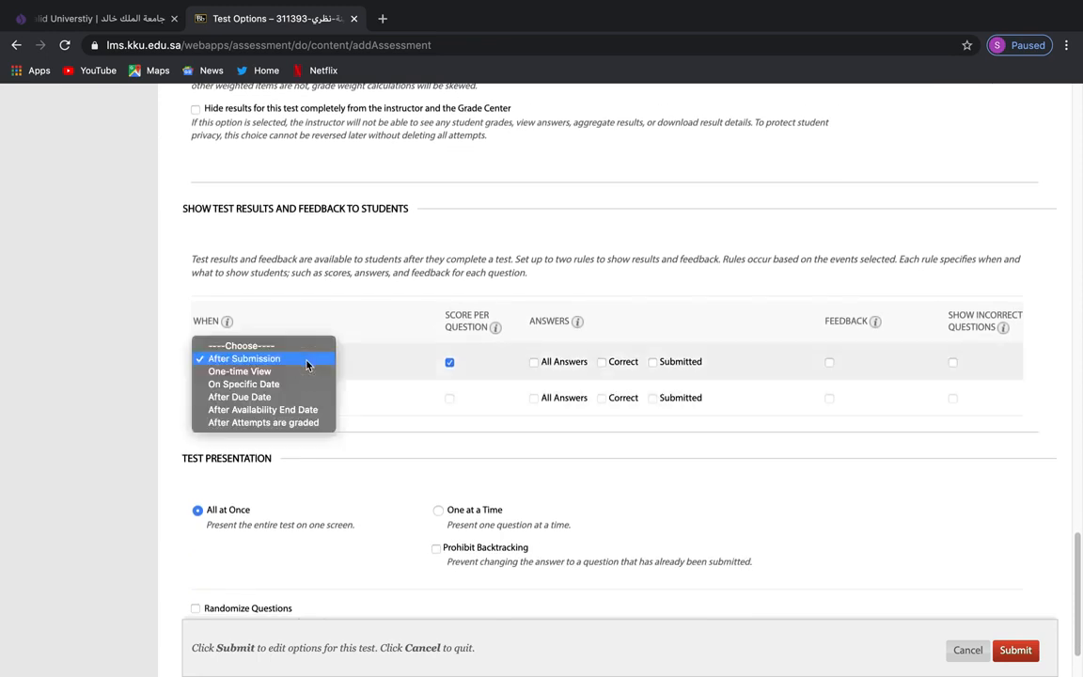
click(294, 400)
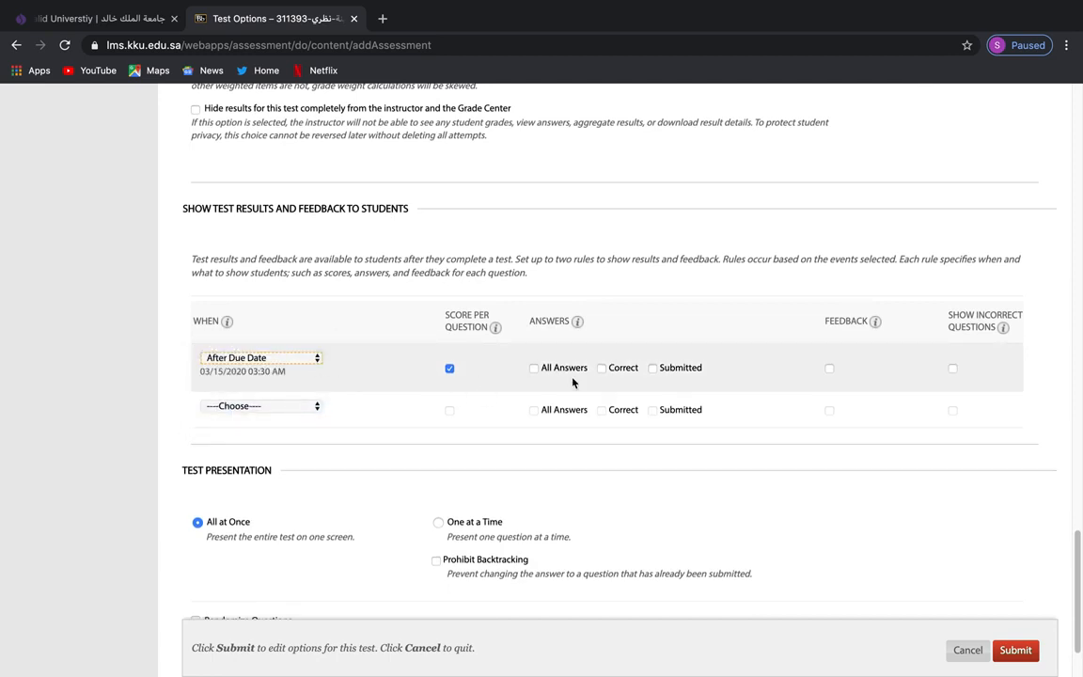
click(602, 368)
click(550, 369)
- Present randomized questions one at a time with backtracking prohibited, and submit the test options
scroll(628, 381, down, 1)
scroll(628, 383, down, 1)
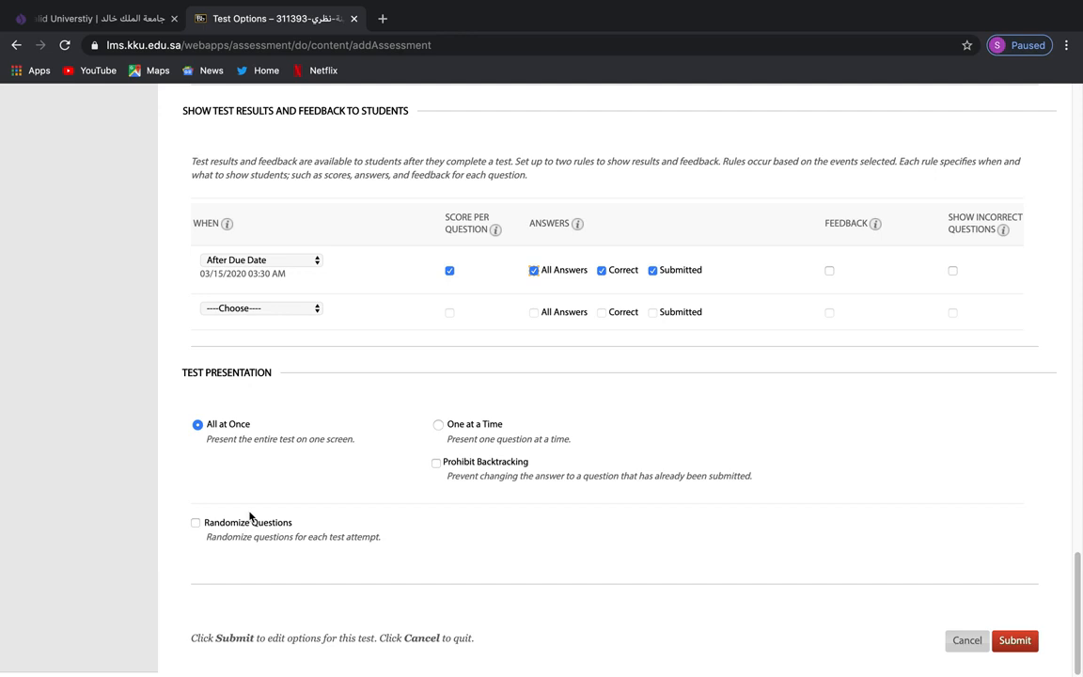
click(440, 427)
click(194, 524)
scroll(628, 559, down, 1)
click(1013, 641)
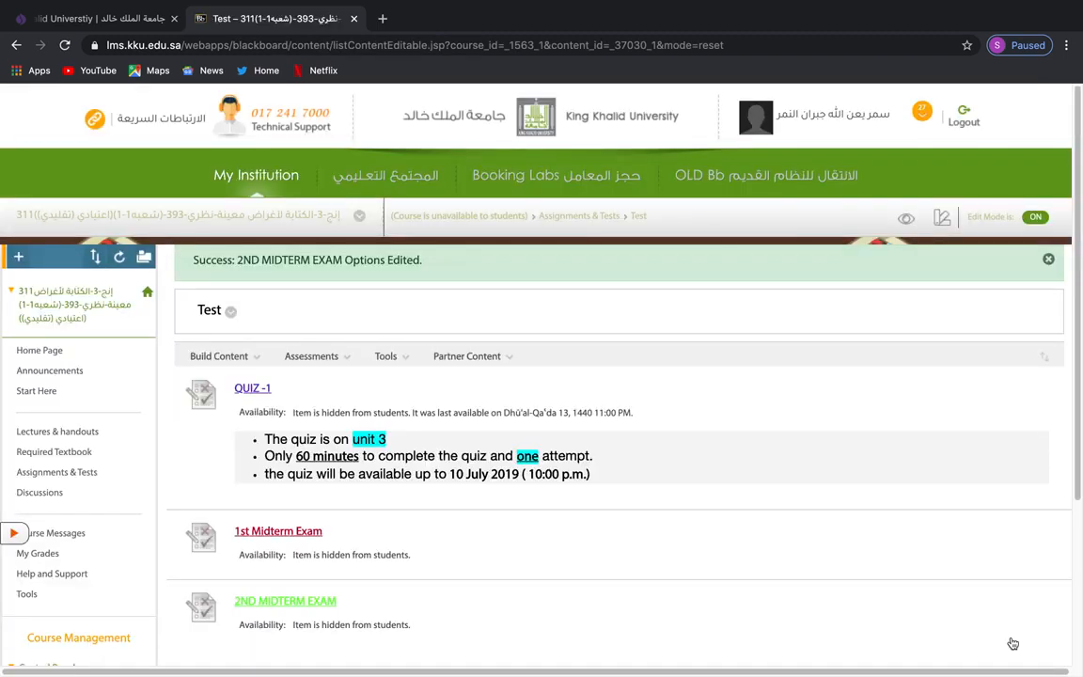
- Make the 2ND MIDTERM EXAM available to students
click(346, 602)
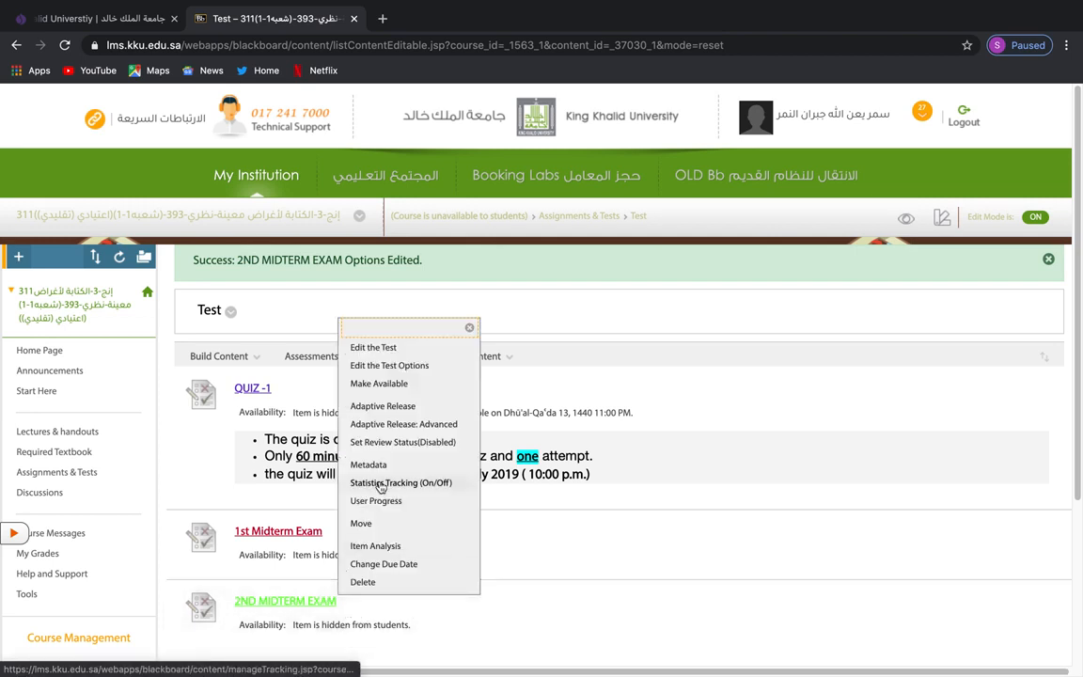
click(394, 384)
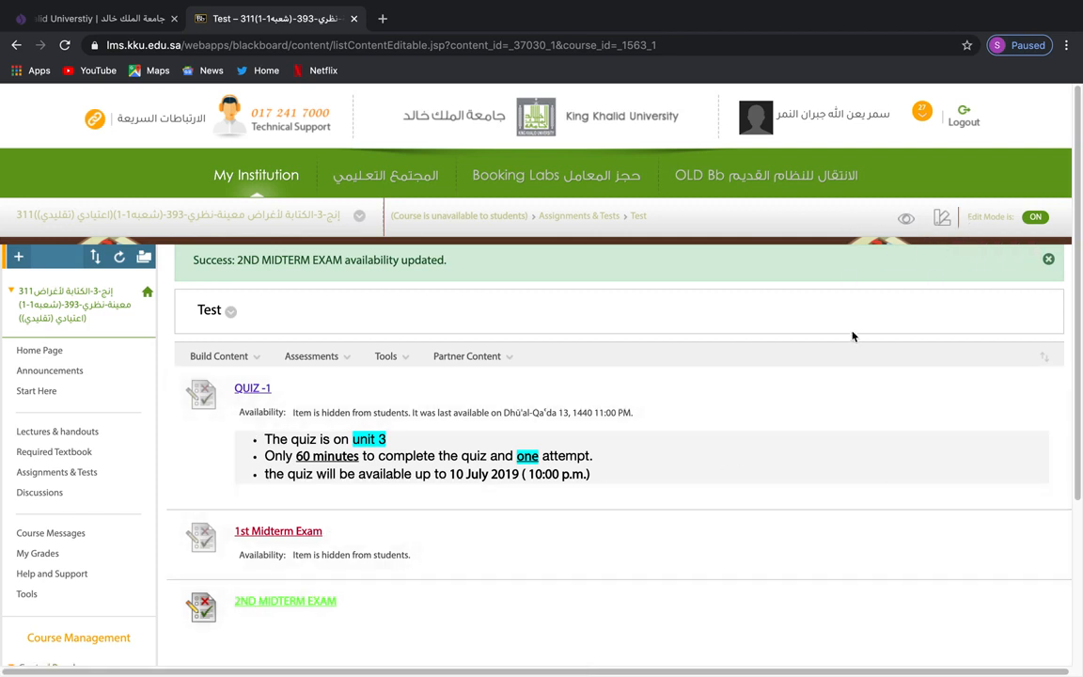
- Enter student preview and begin the 2ND MIDTERM EXAM from the Test folder under Assignments & Tests
click(908, 222)
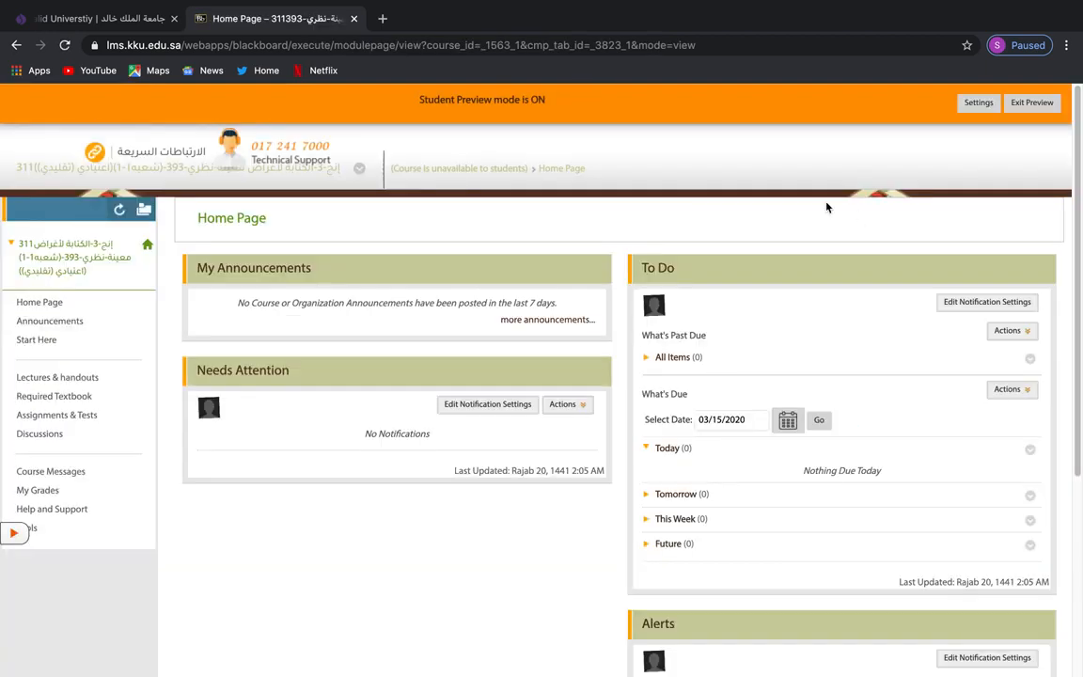
click(83, 415)
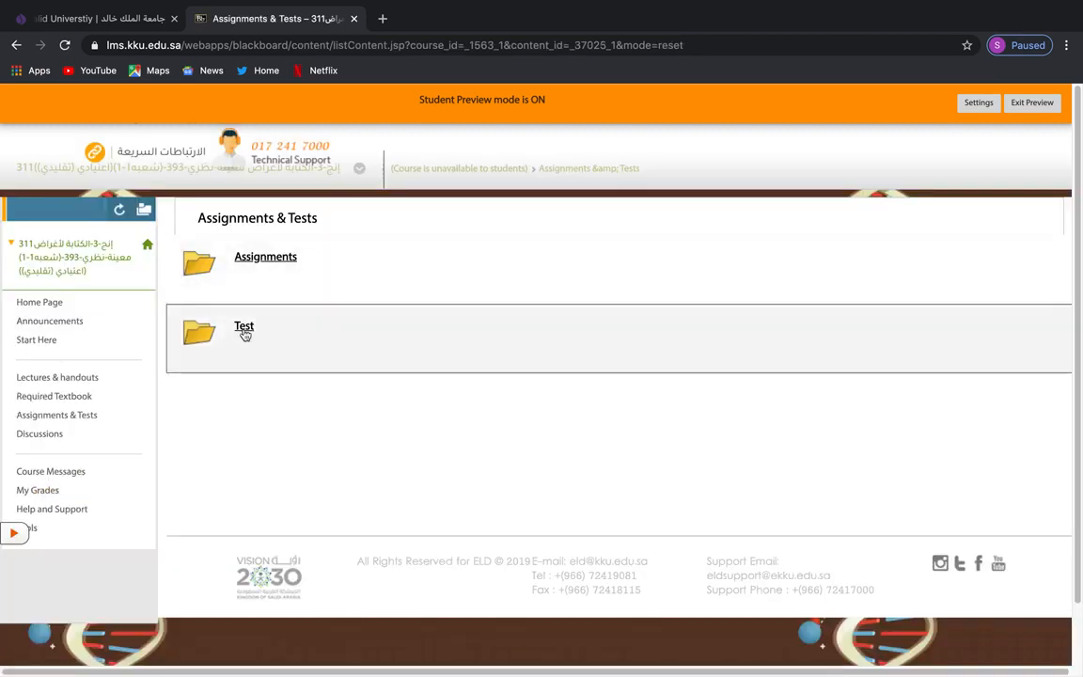
click(245, 329)
click(273, 257)
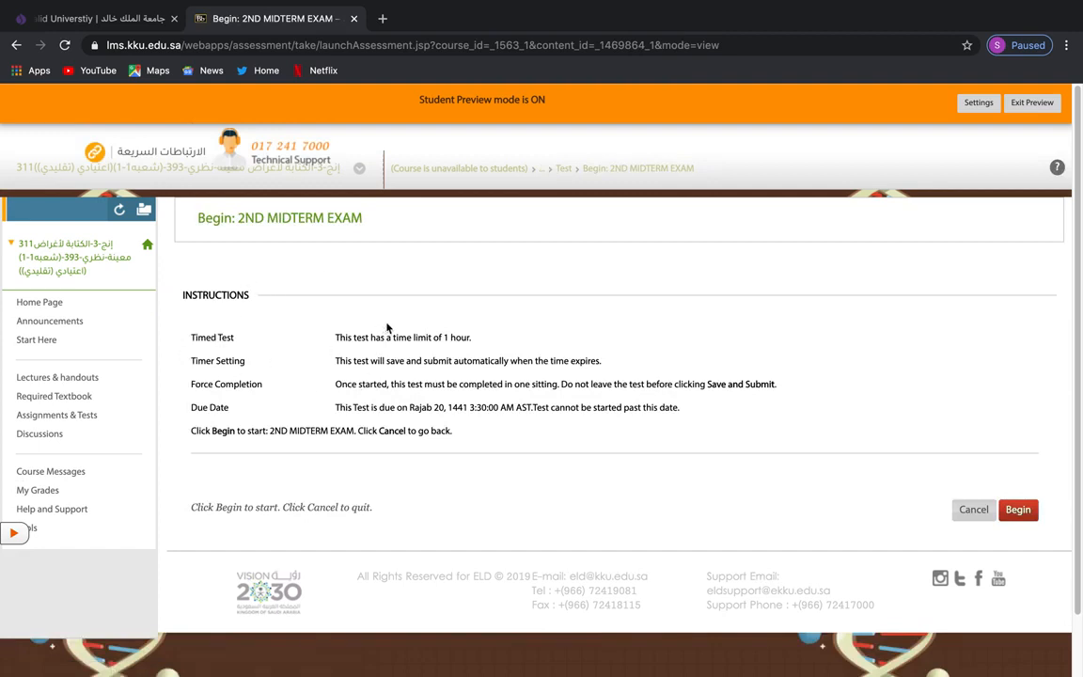
click(1014, 513)
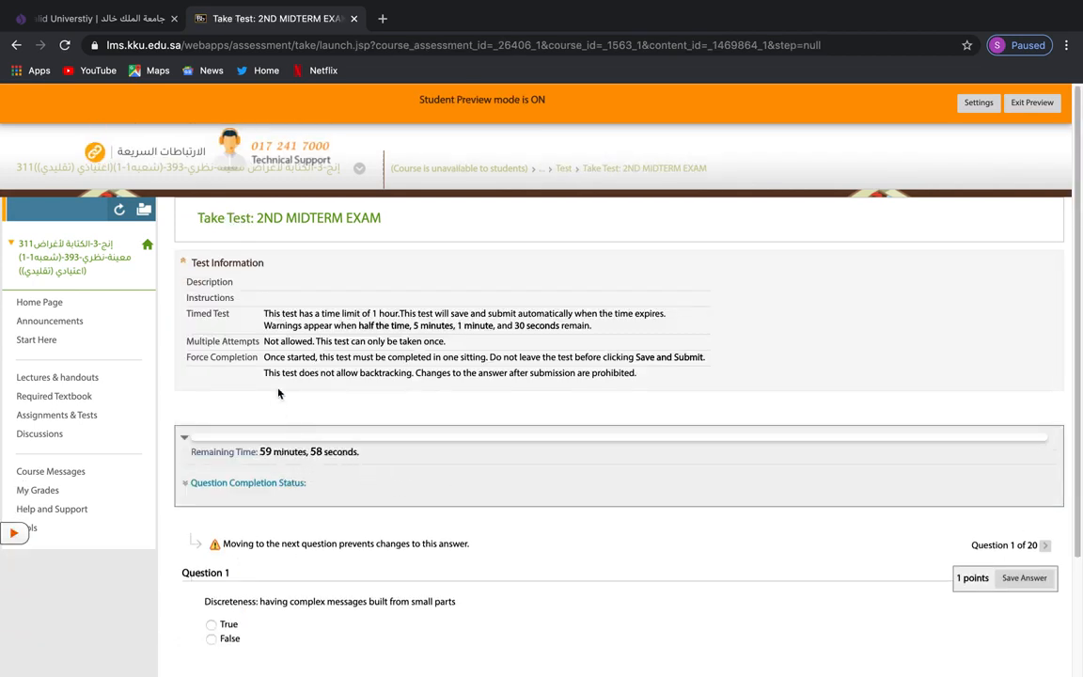
- Expand the question completion status, save True as the answer to Question 1 and advance to Question 2
scroll(239, 399, down, 2)
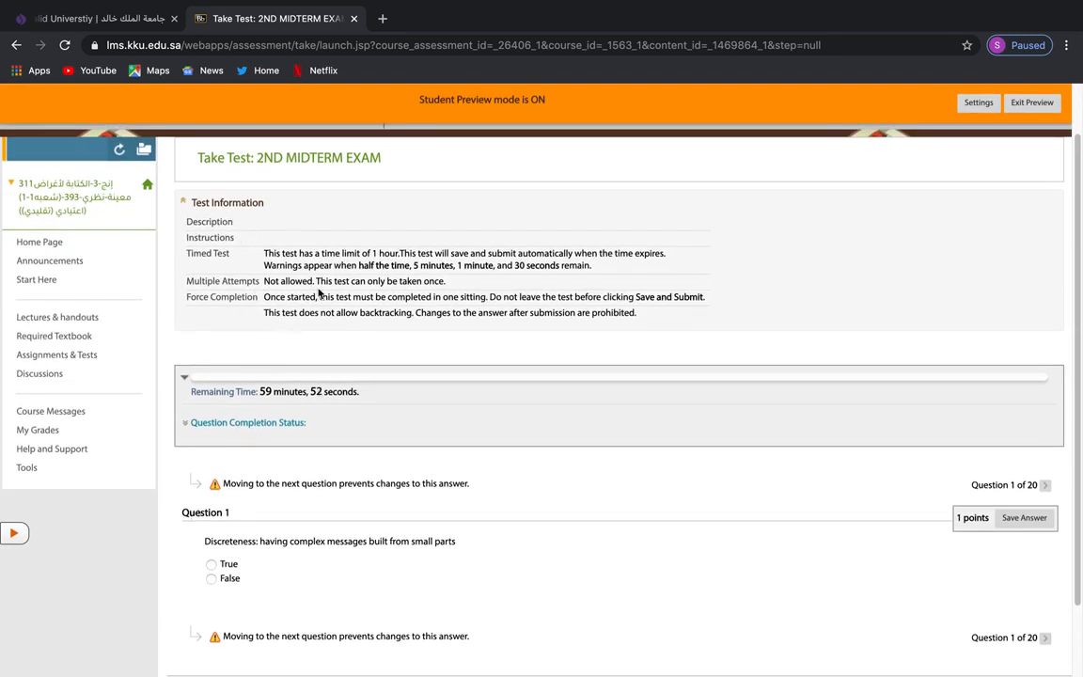
click(289, 423)
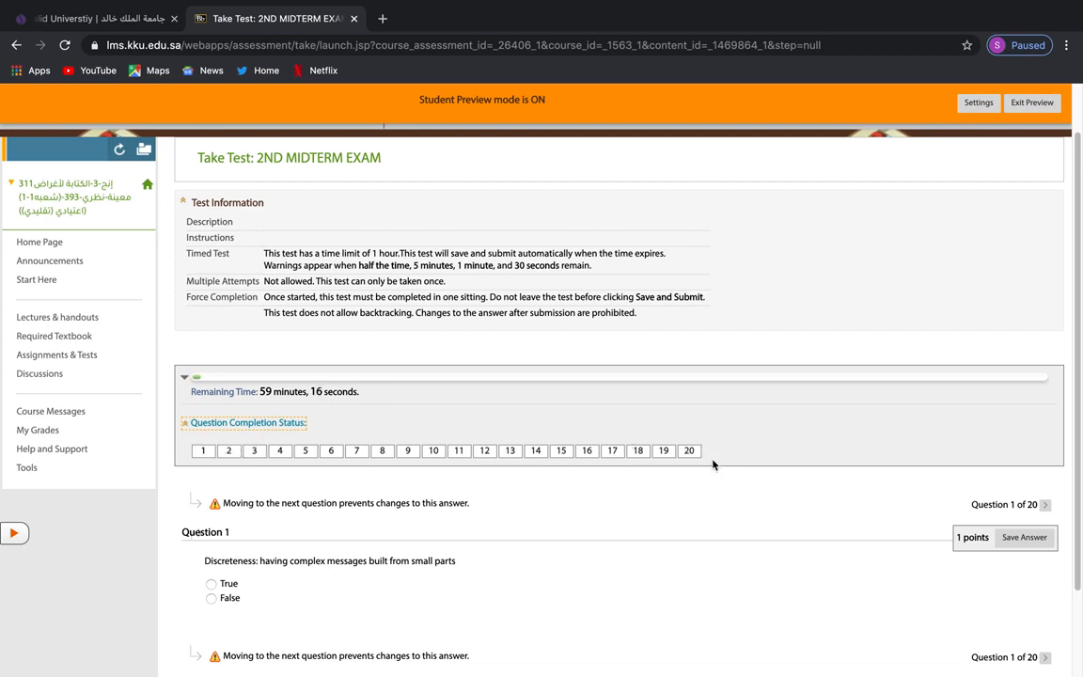
scroll(846, 525, down, 2)
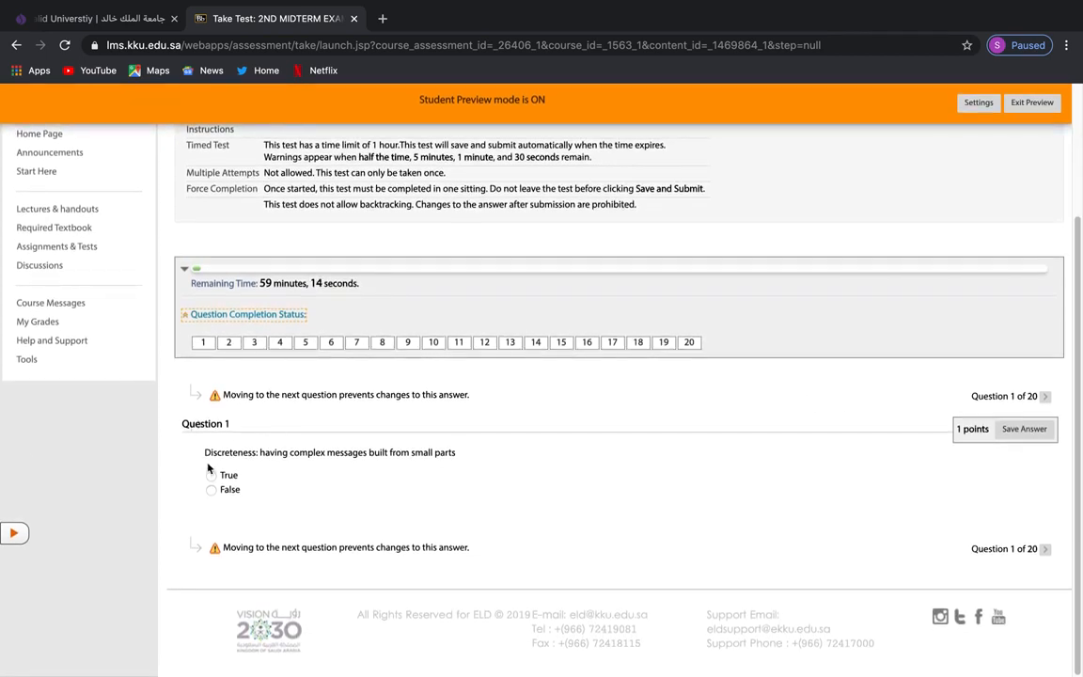
click(213, 476)
click(1027, 429)
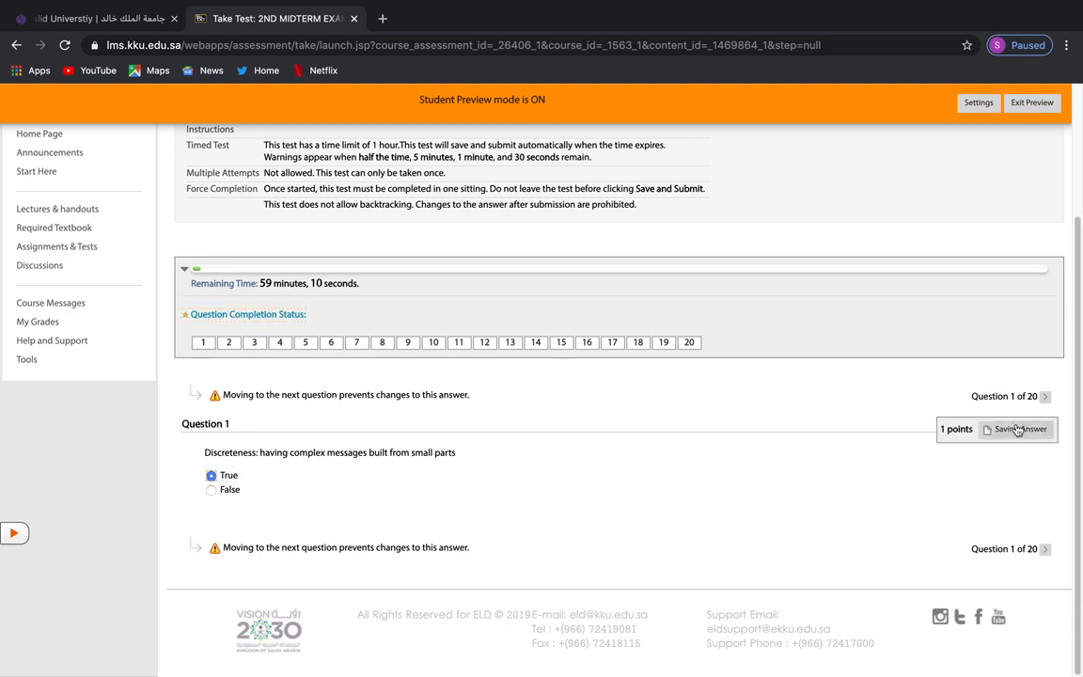
click(1044, 396)
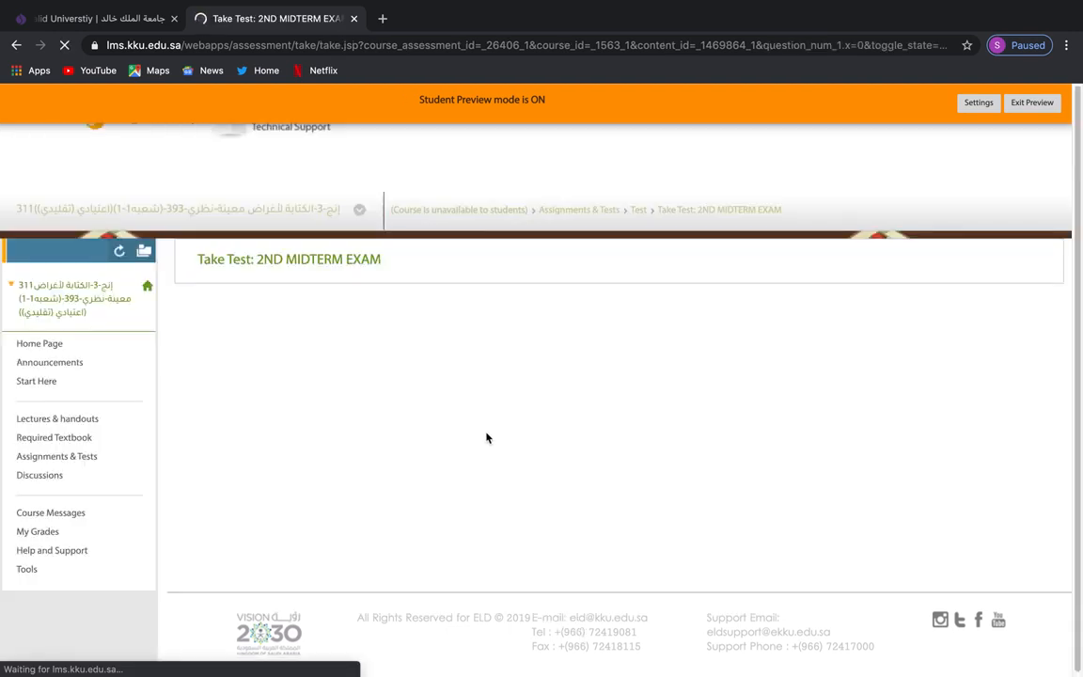
- Match Phonetics to B, Phonology to A, Morphology to B and Syntax to C, save the answer and advance to Question 3
scroll(282, 508, down, 5)
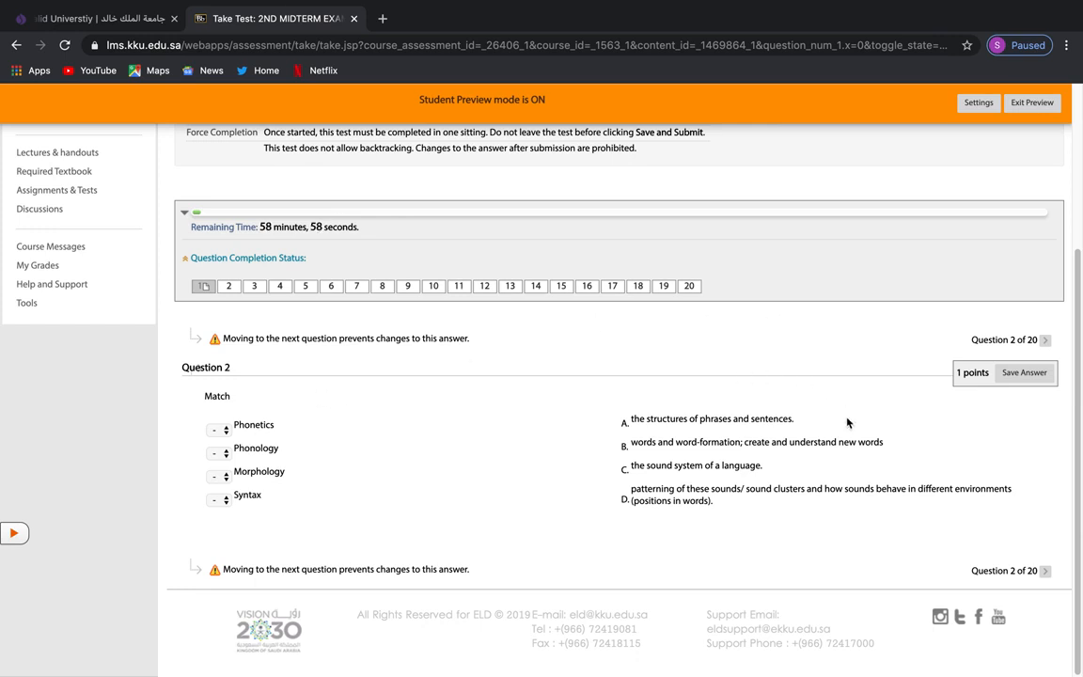
click(216, 429)
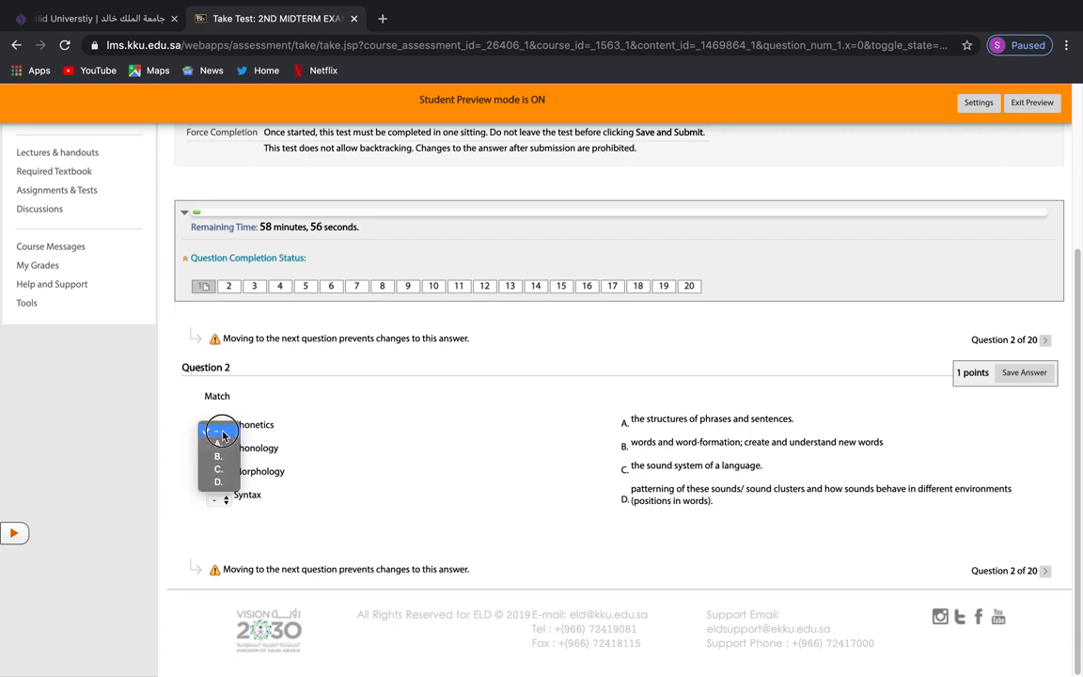
click(221, 457)
click(221, 458)
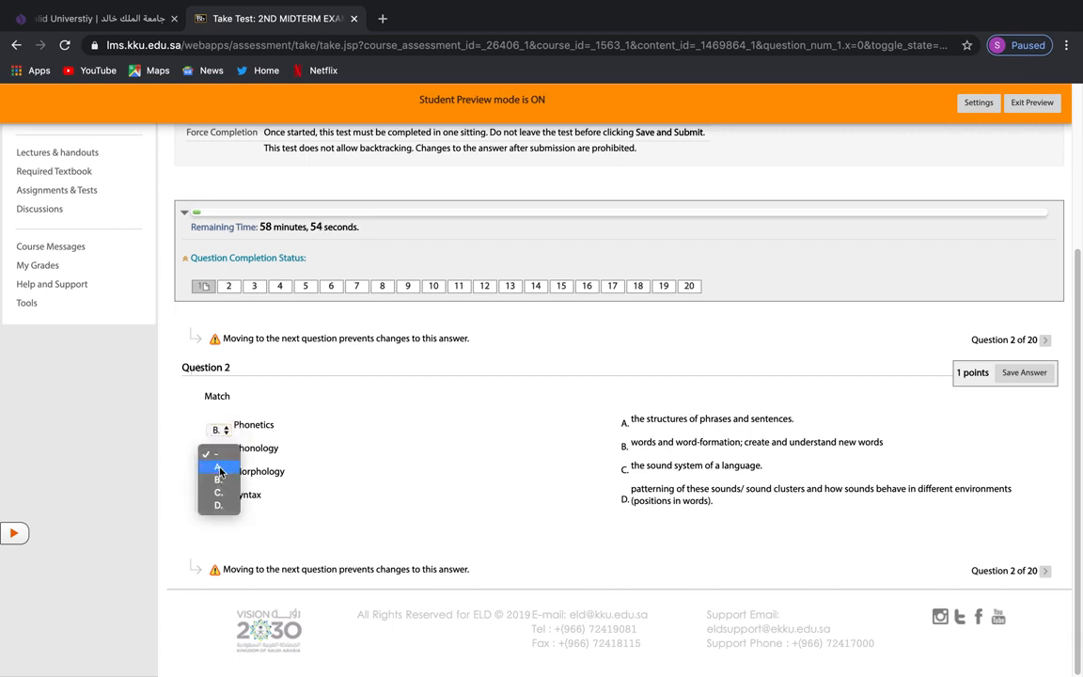
click(201, 425)
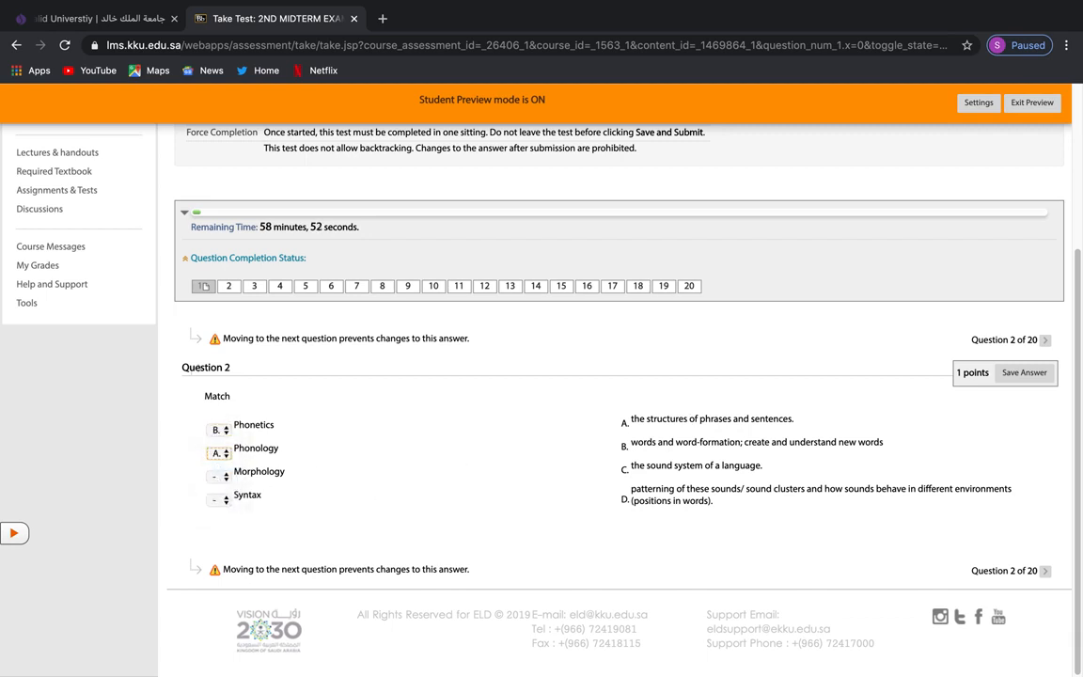
click(1023, 372)
click(669, 130)
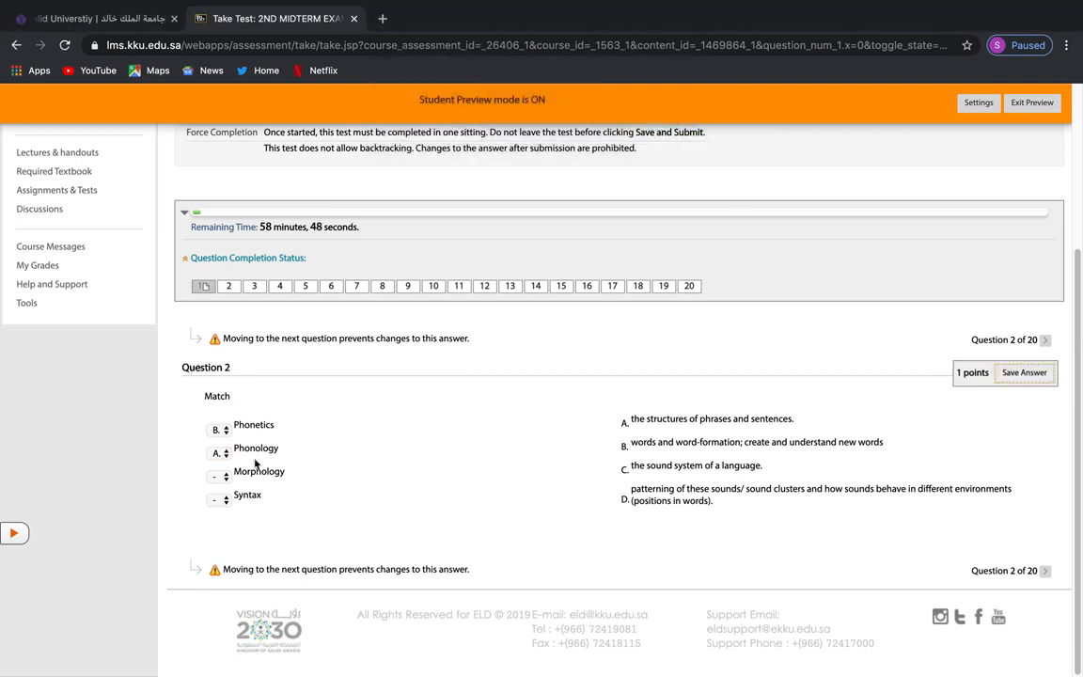
click(219, 477)
click(222, 509)
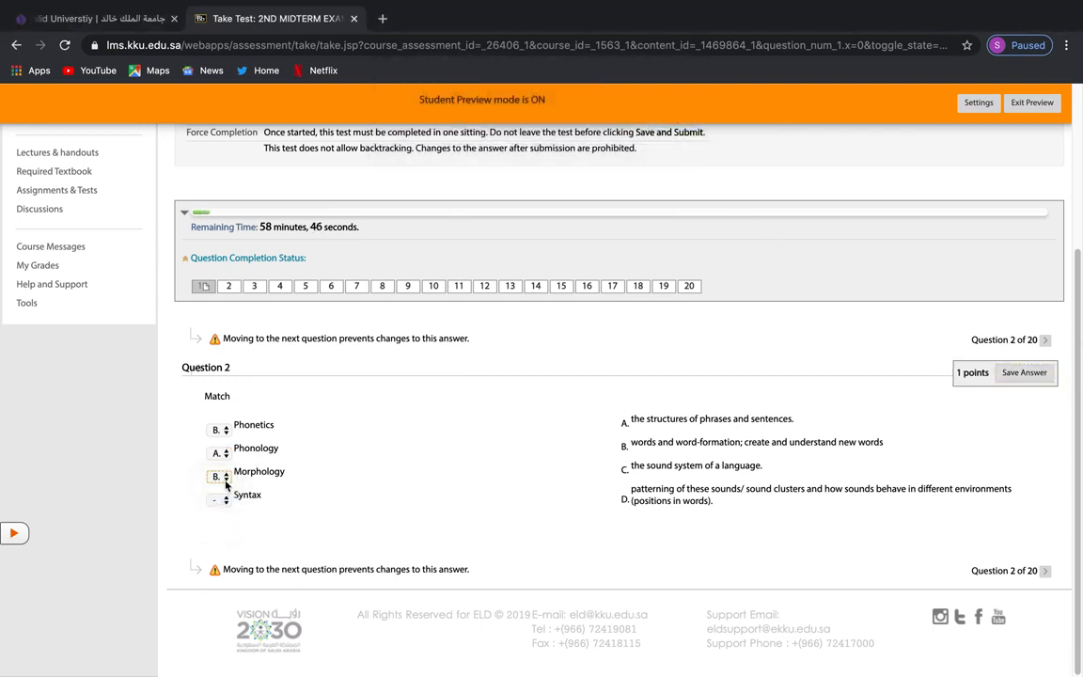
click(219, 499)
click(219, 539)
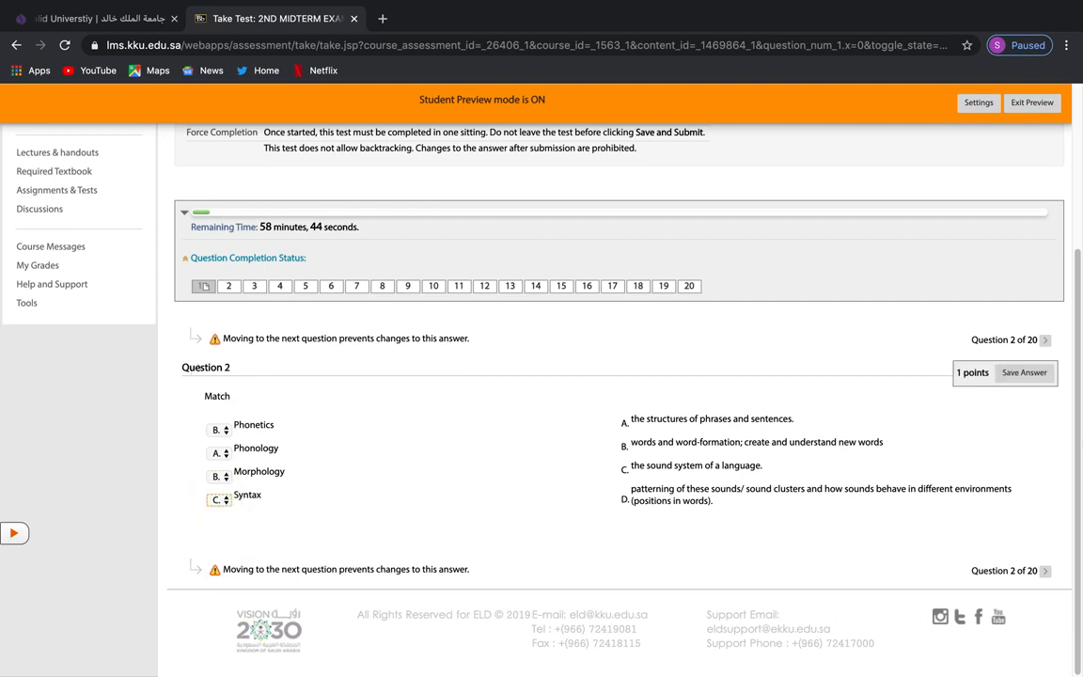
click(1024, 373)
click(1046, 341)
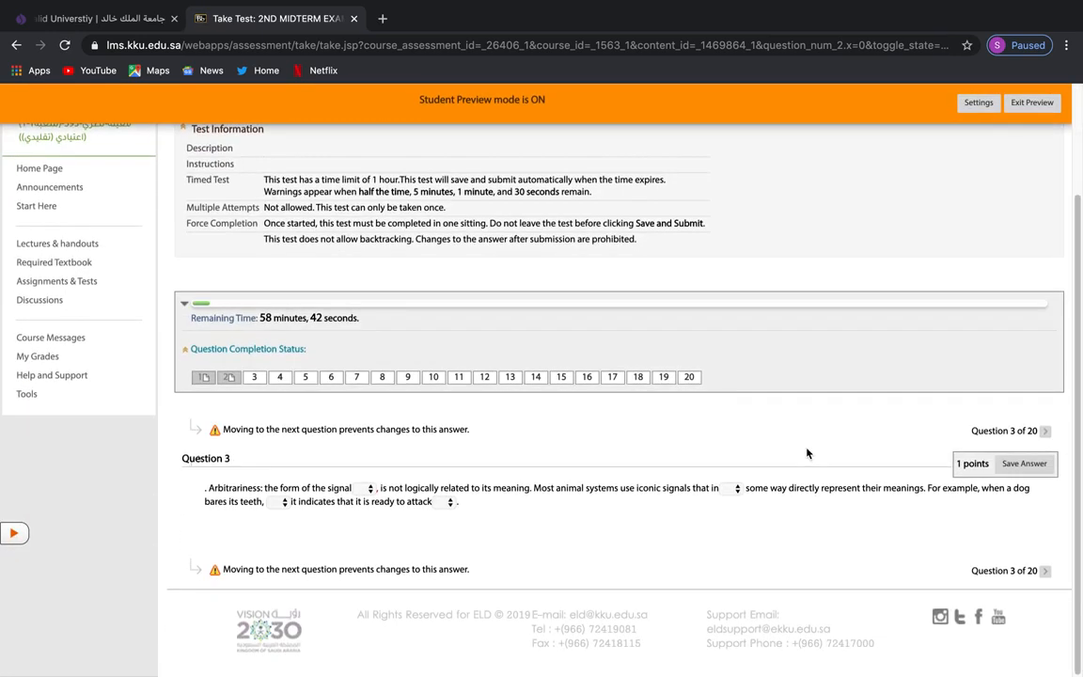
- Exit student preview, deleting the preview user and all its data
scroll(729, 406, up, 3)
click(1031, 102)
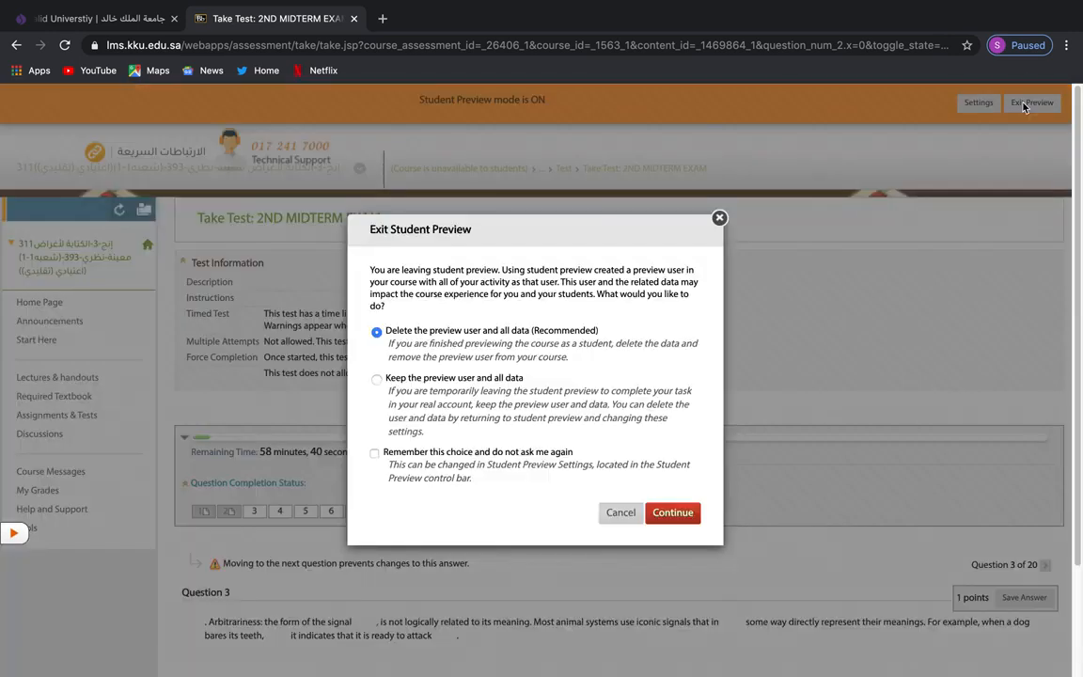
click(665, 513)
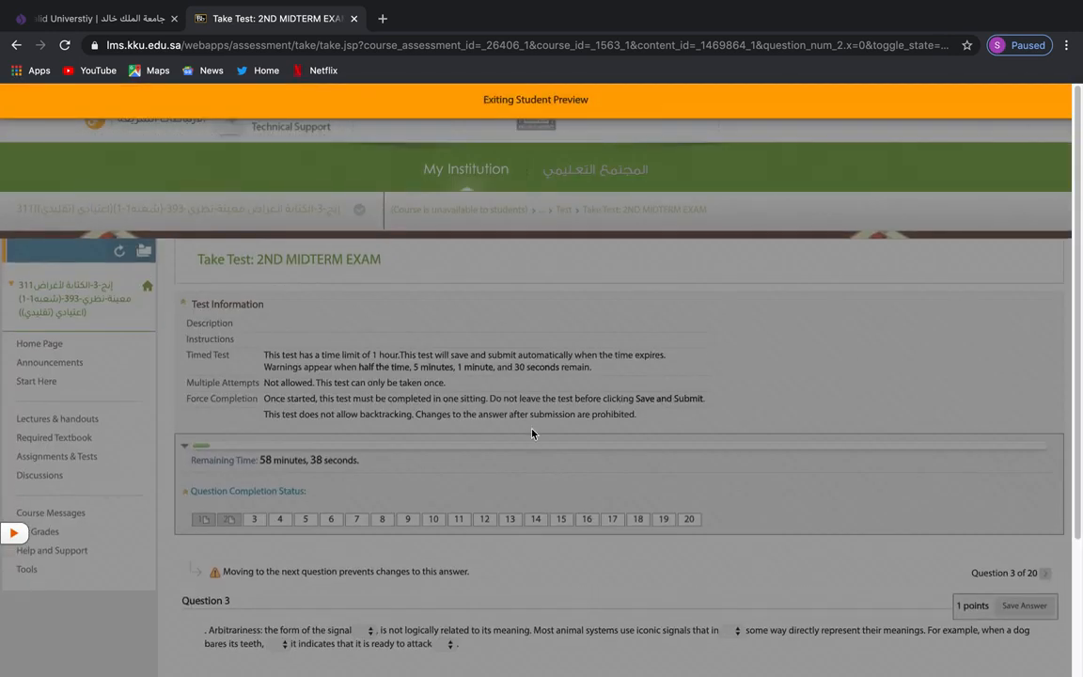
key(Return)
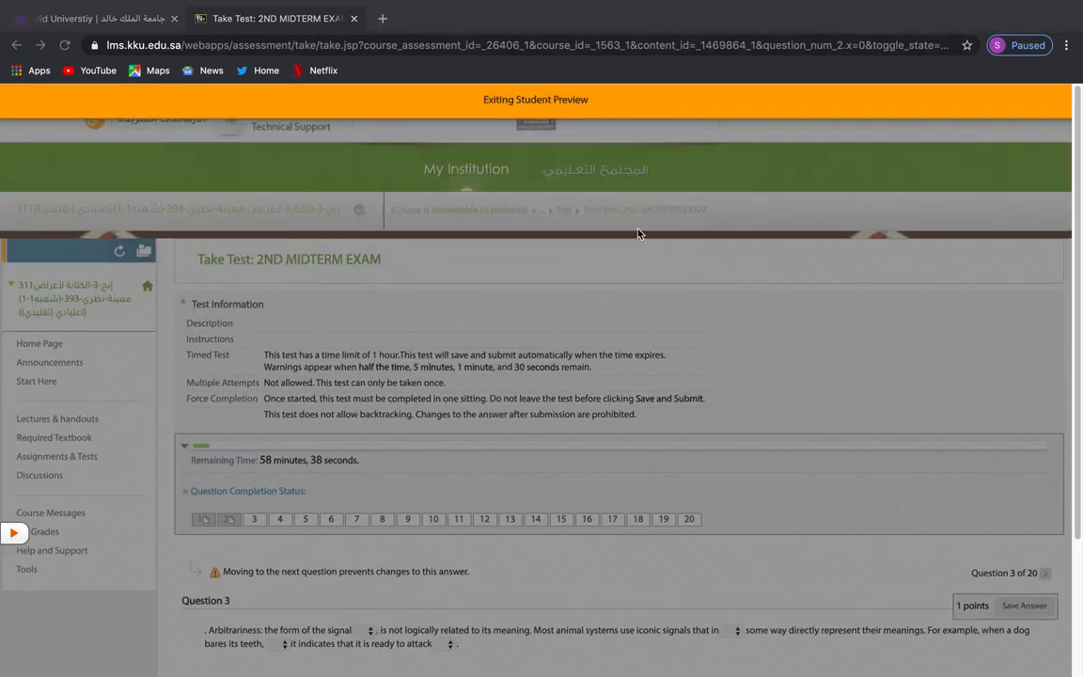